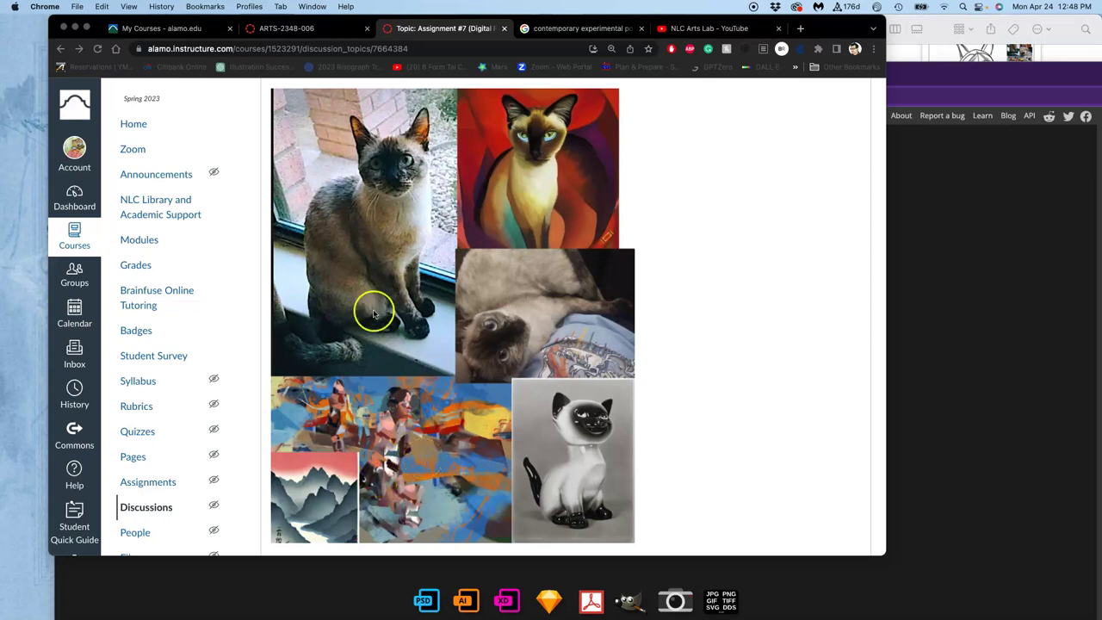
Review the reference and style sheet and the linear analytical sketch in the instructor's Assignment #7 example.
scroll(440, 448, down, 5)
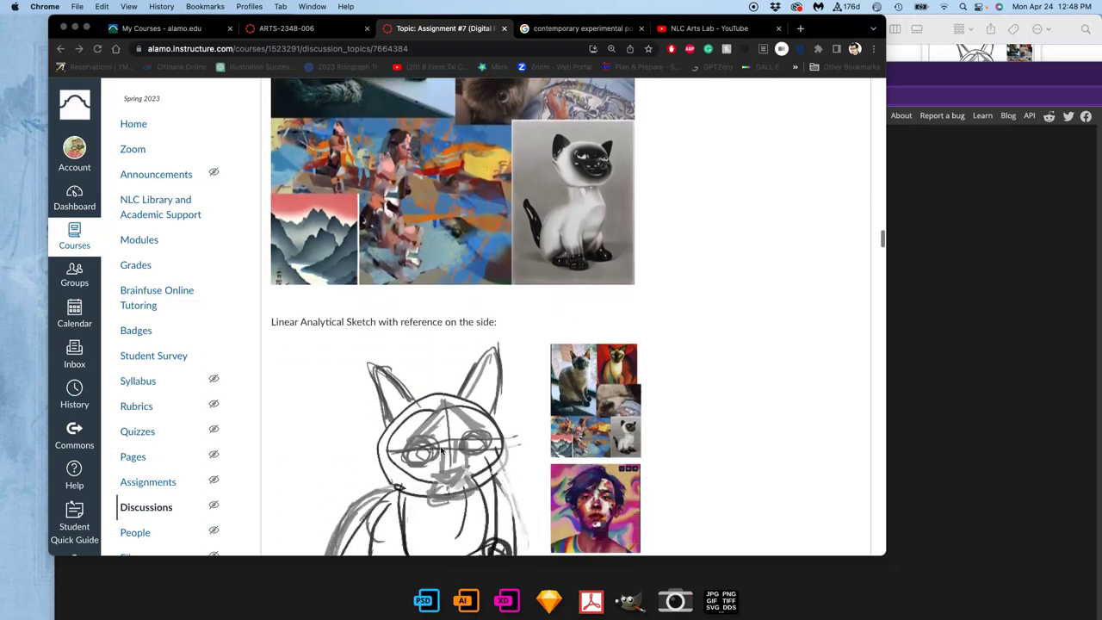
scroll(441, 449, down, 4)
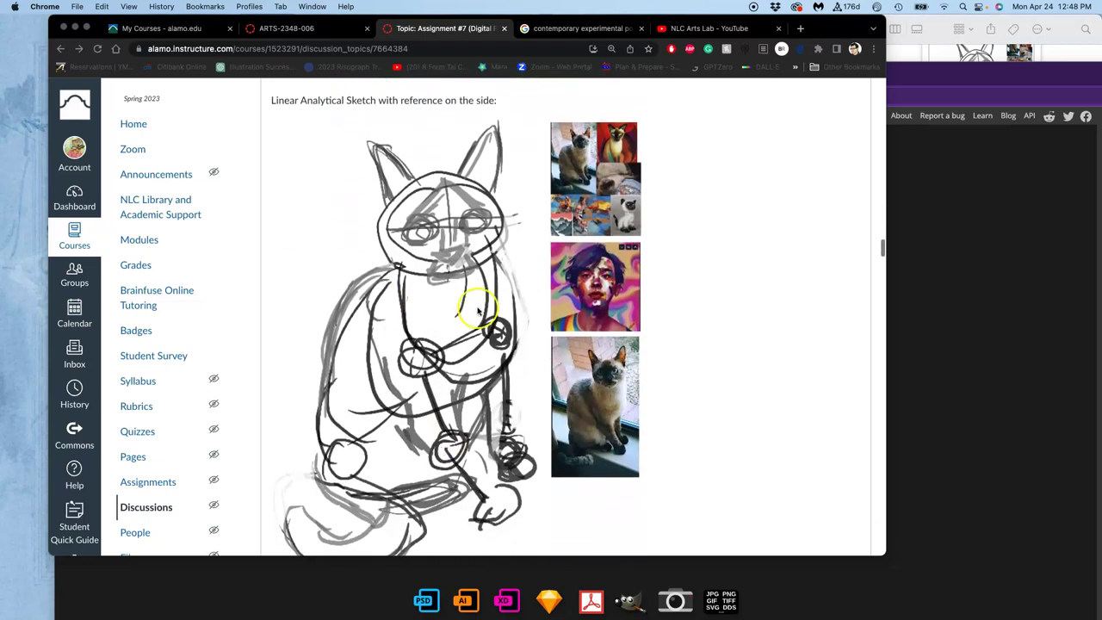
scroll(438, 349, up, 15)
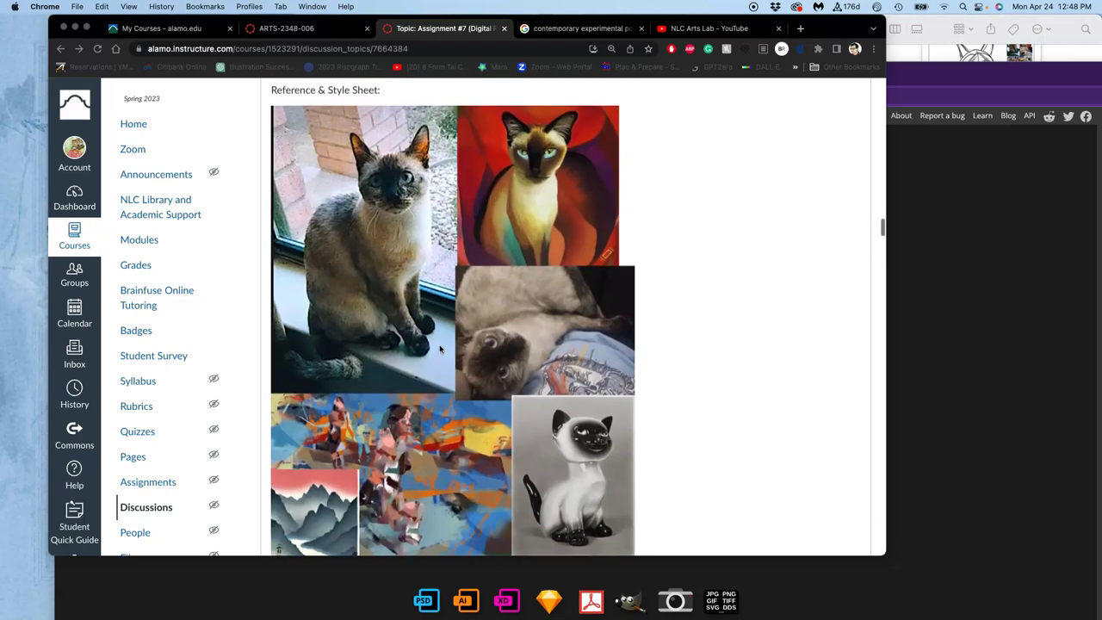
scroll(436, 284, up, 1)
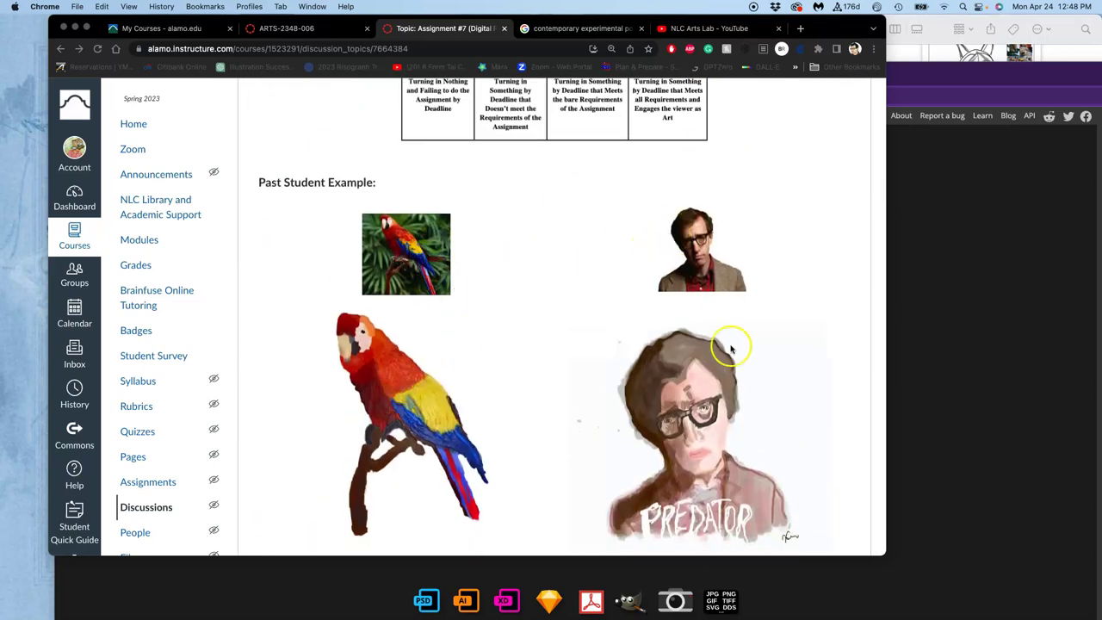
scroll(612, 374, down, 10)
scroll(611, 375, down, 4)
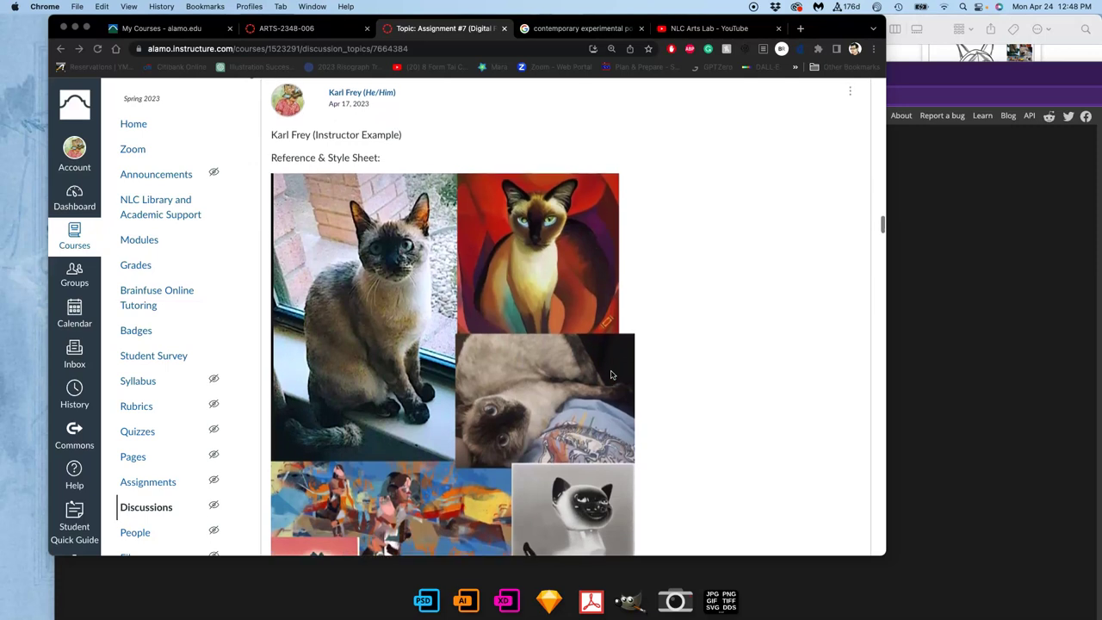
scroll(611, 372, down, 6)
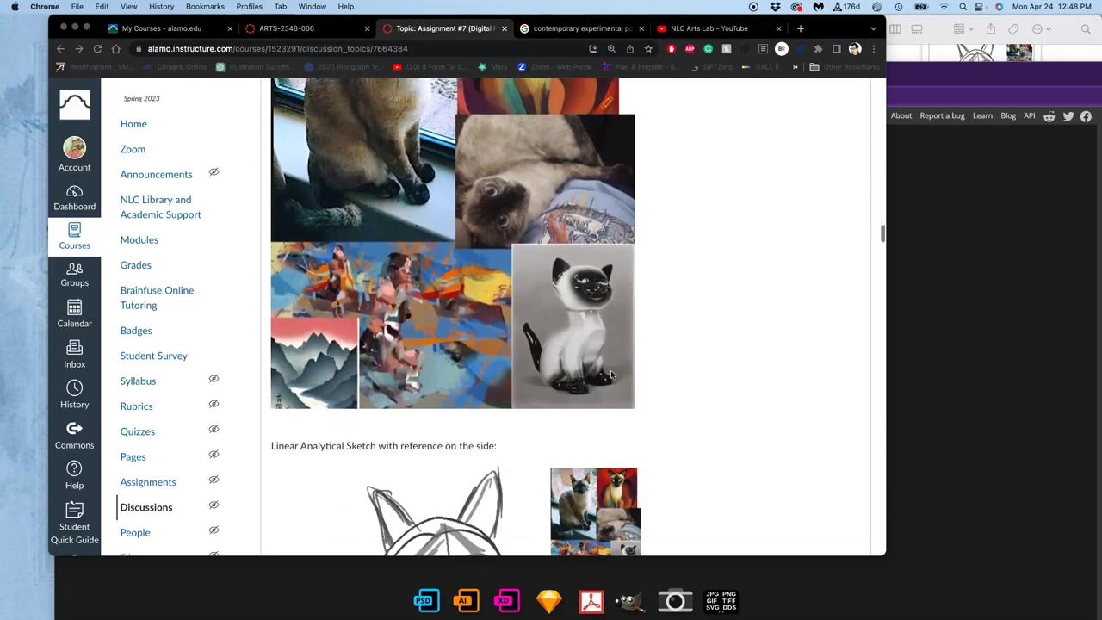
scroll(612, 375, down, 1)
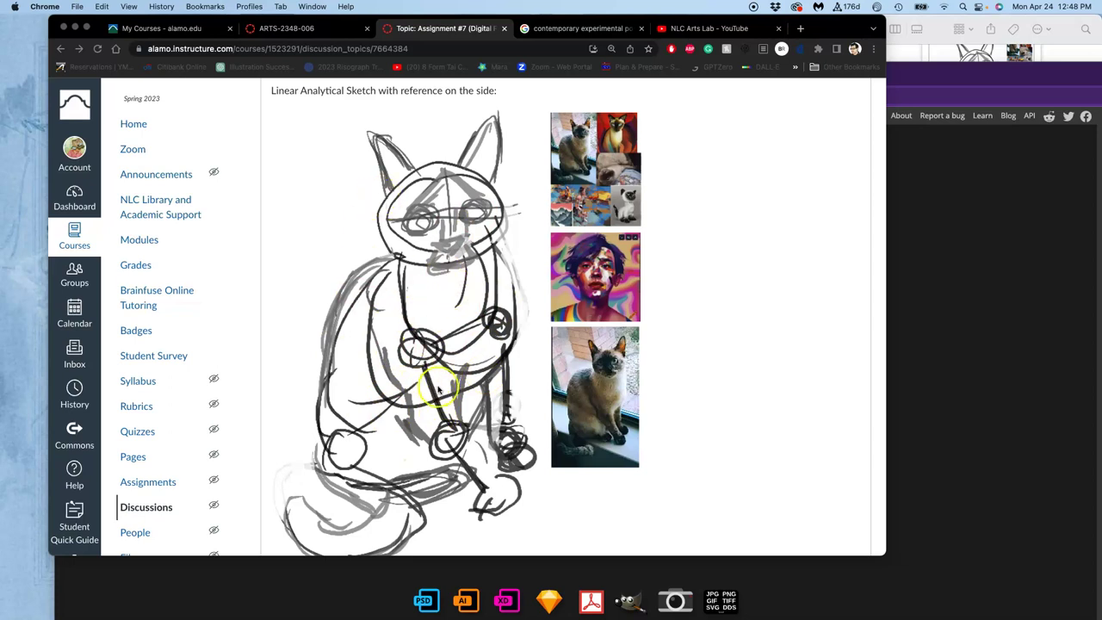
Examine the base digital painting layer of the cat and compare it with the directional painting stage.
scroll(438, 387, down, 10)
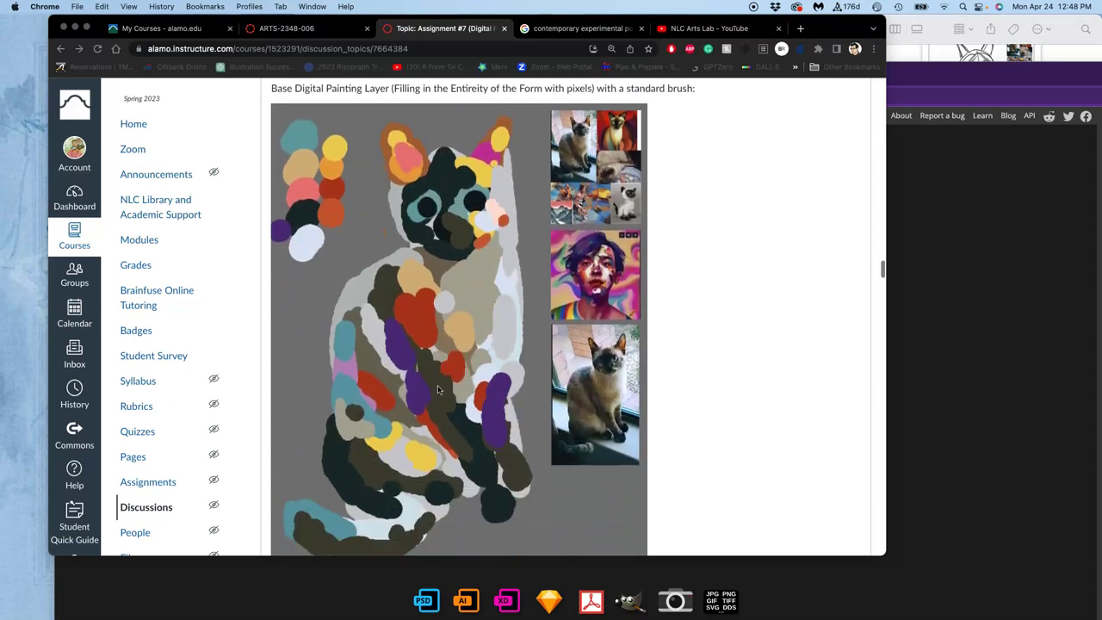
scroll(437, 390, down, 1)
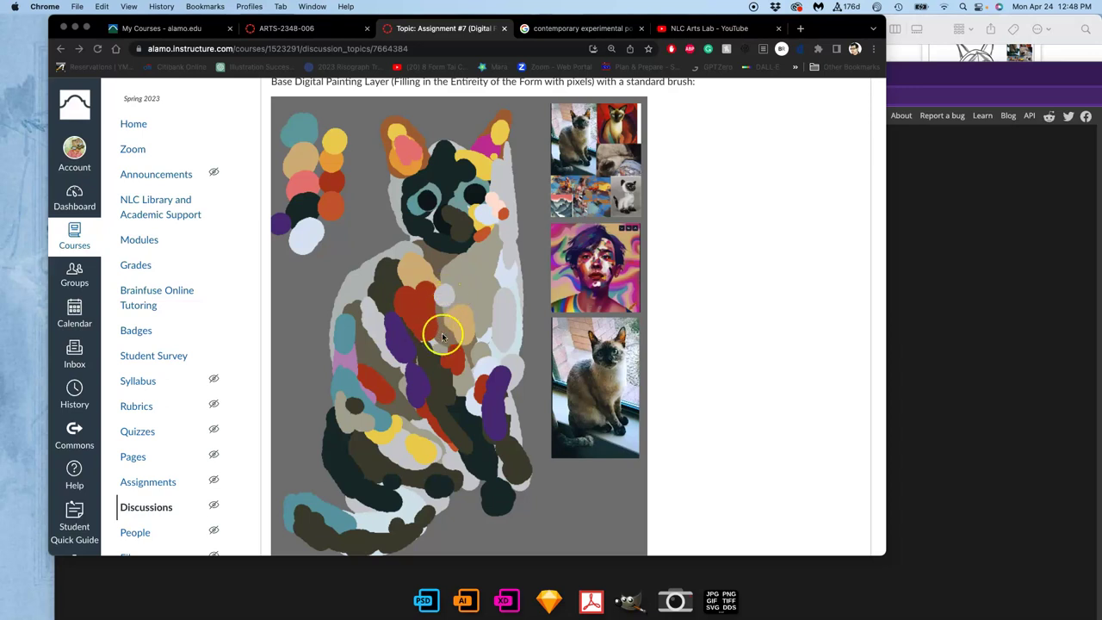
scroll(429, 385, down, 1)
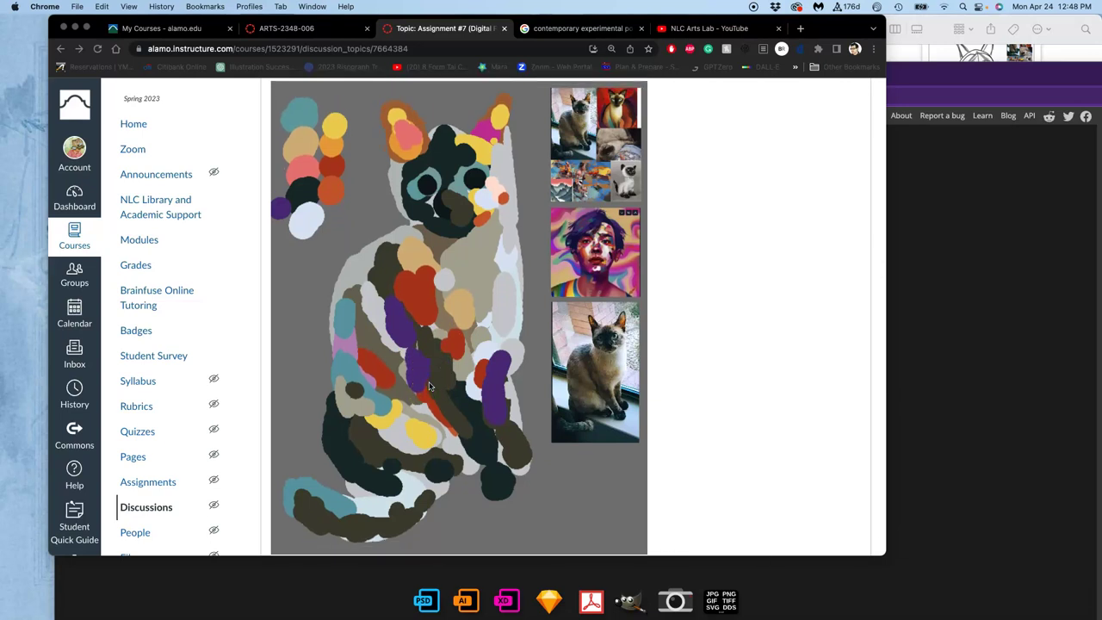
scroll(428, 387, down, 10)
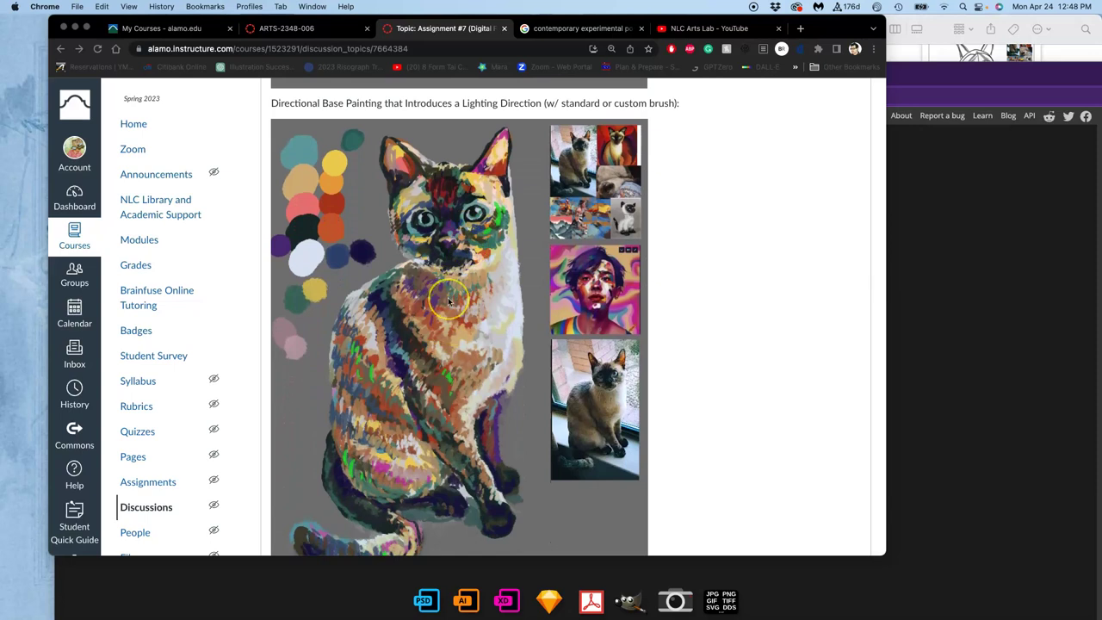
scroll(448, 302, up, 5)
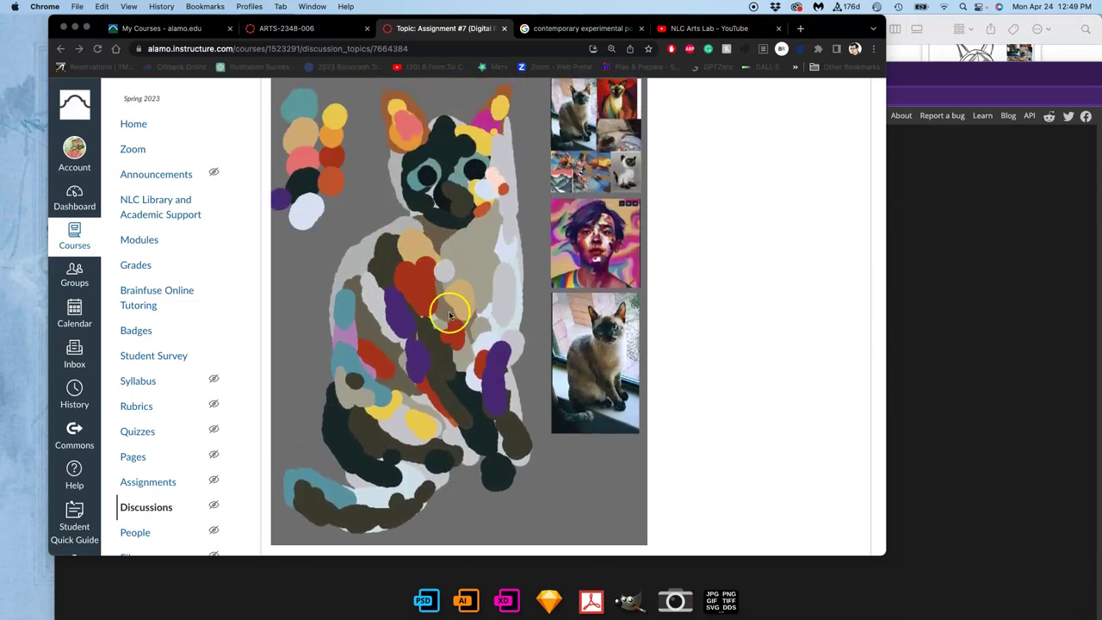
scroll(459, 319, down, 3)
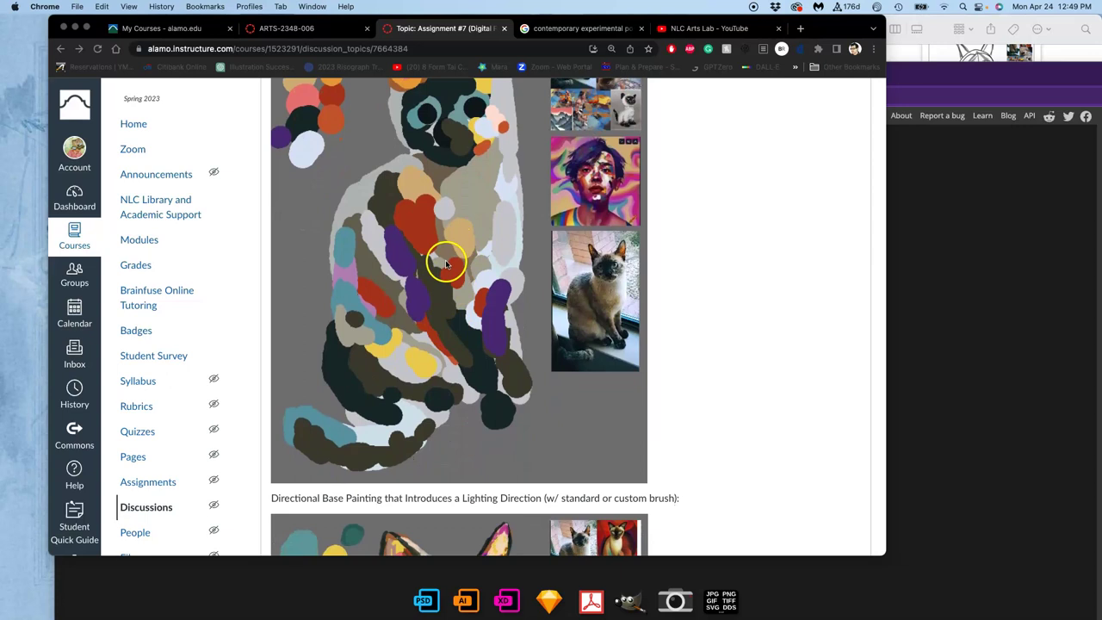
Examine the directional base painting with its lighting direction and the refined painting at 50% opacity.
scroll(455, 251, down, 8)
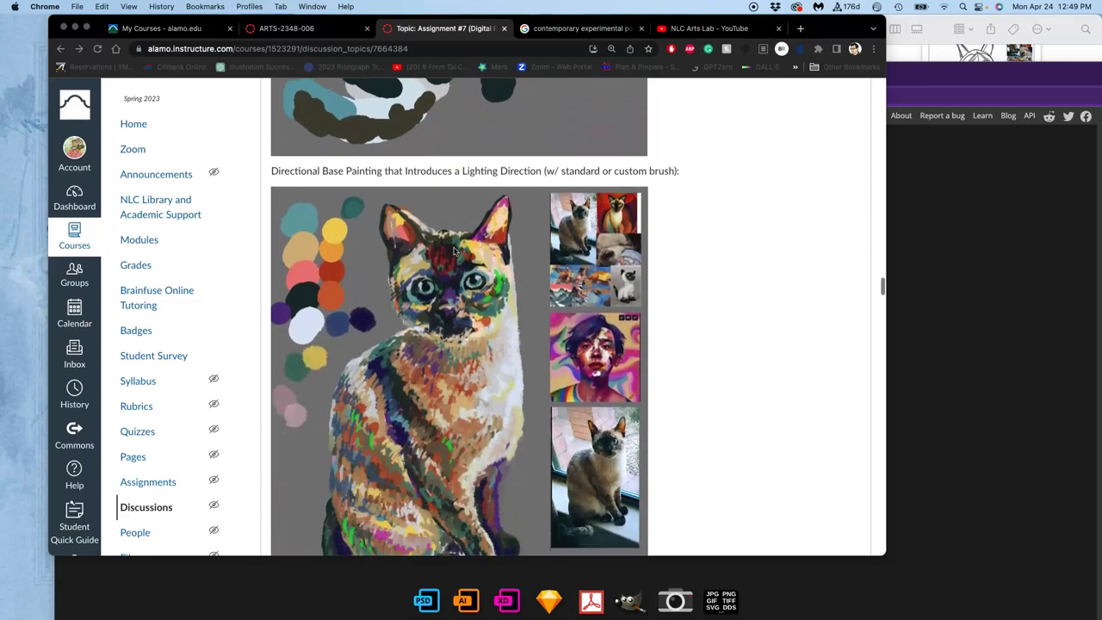
scroll(456, 250, down, 1)
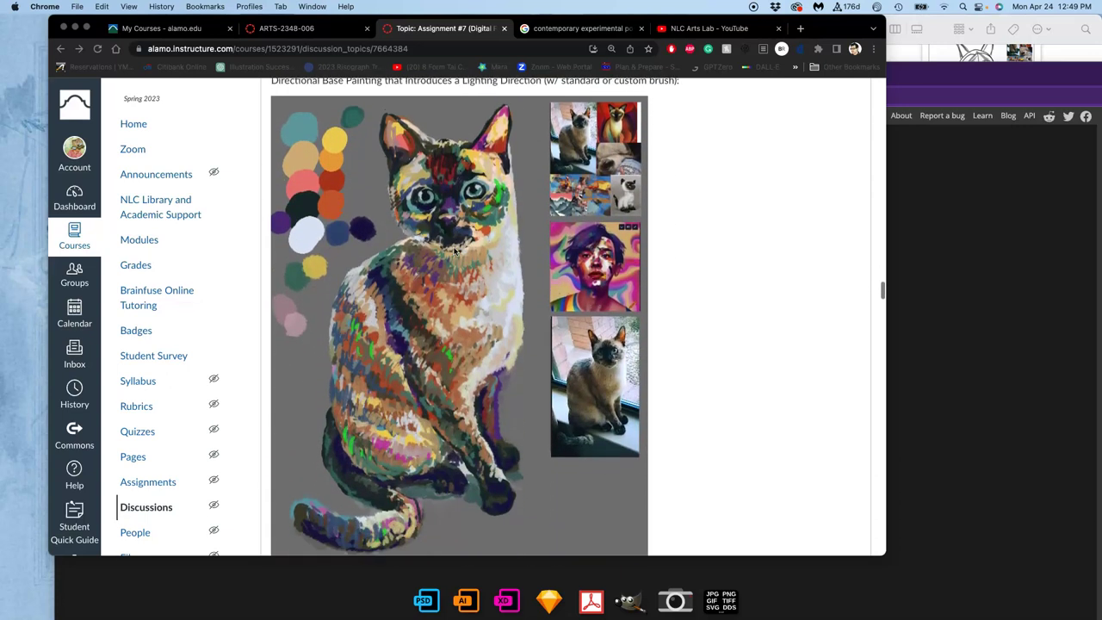
scroll(439, 308, up, 1)
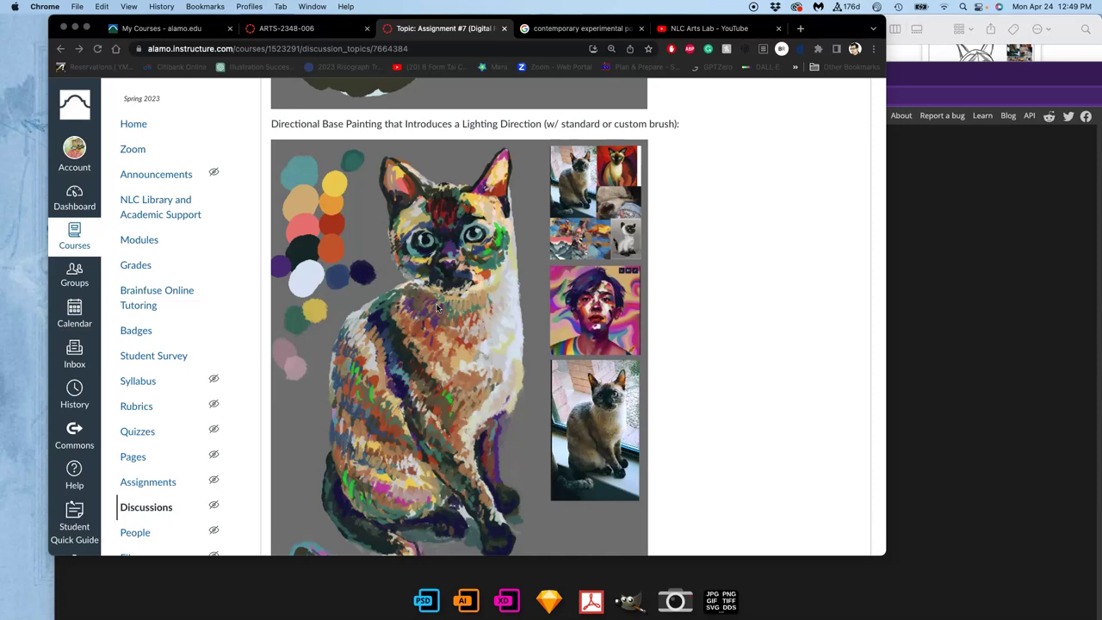
scroll(437, 308, down, 5)
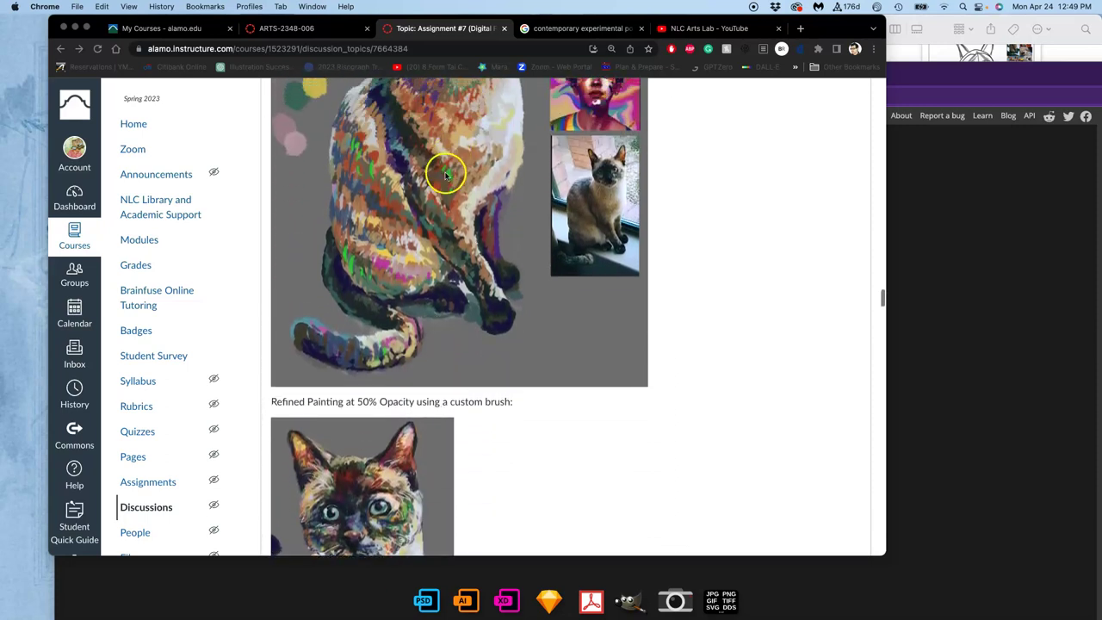
scroll(443, 172, up, 3)
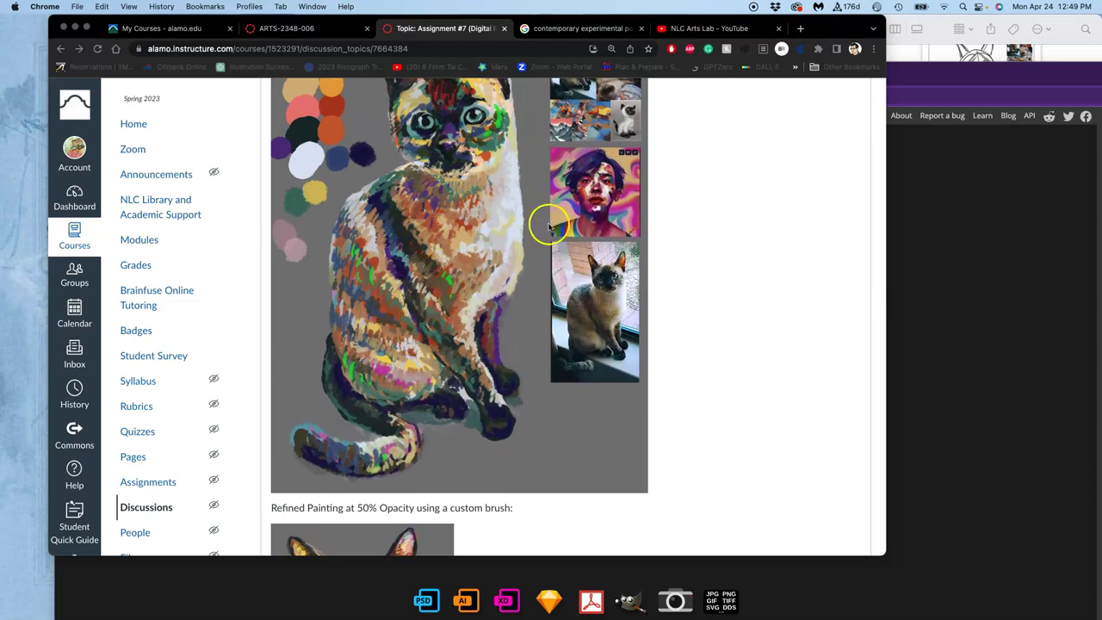
scroll(596, 194, up, 1)
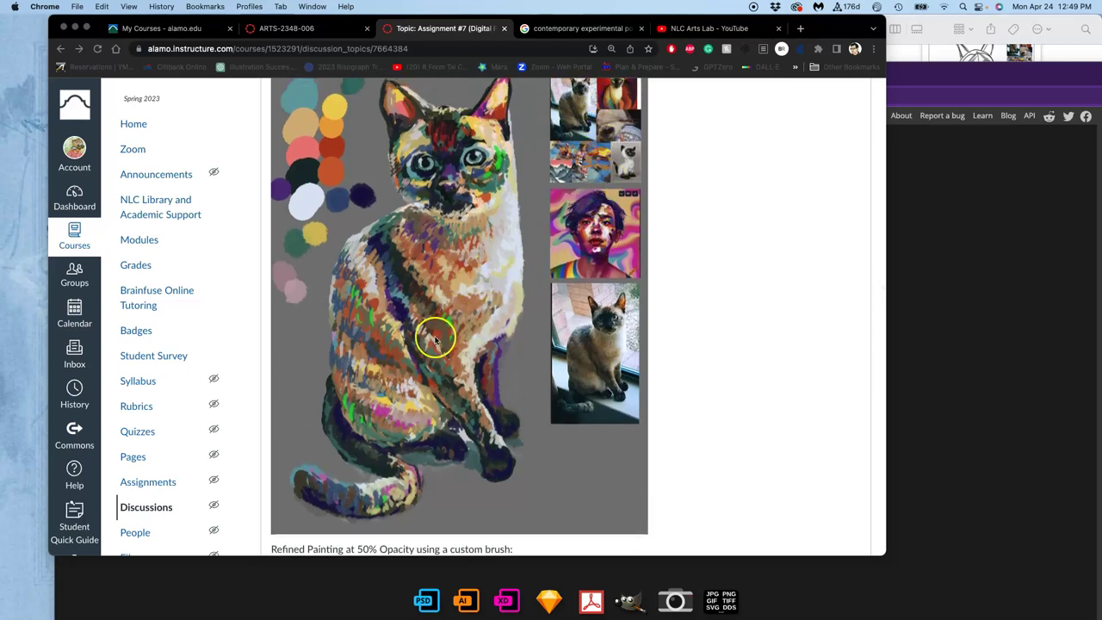
scroll(399, 411, down, 8)
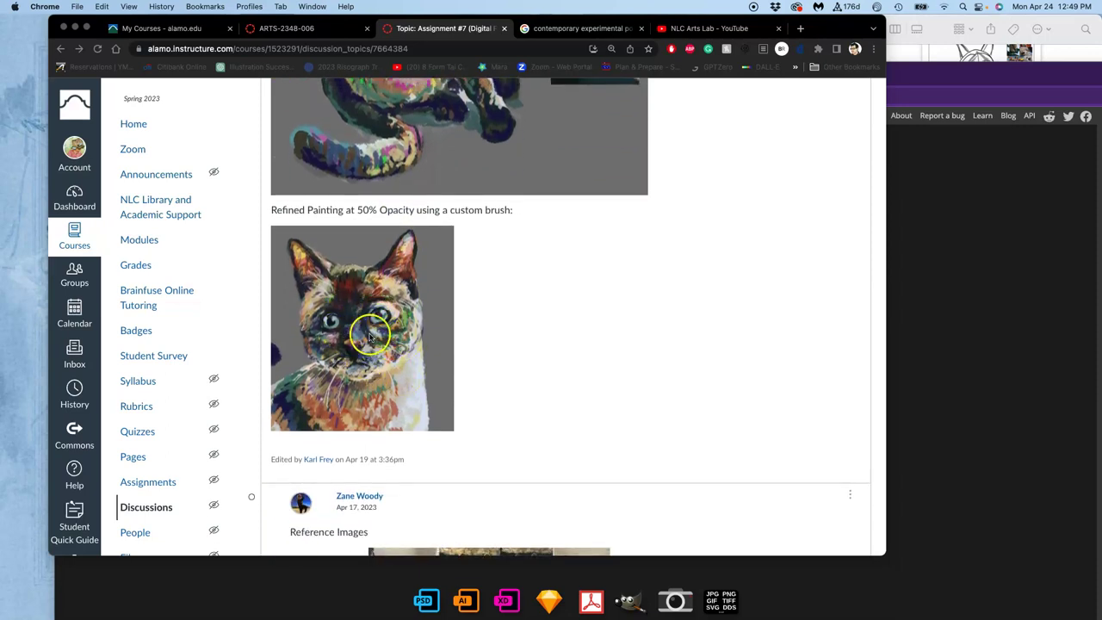
Switch to Photopea and open the SP23-2 Assign 7 cat painting from the Assign #7 folder.
click(935, 239)
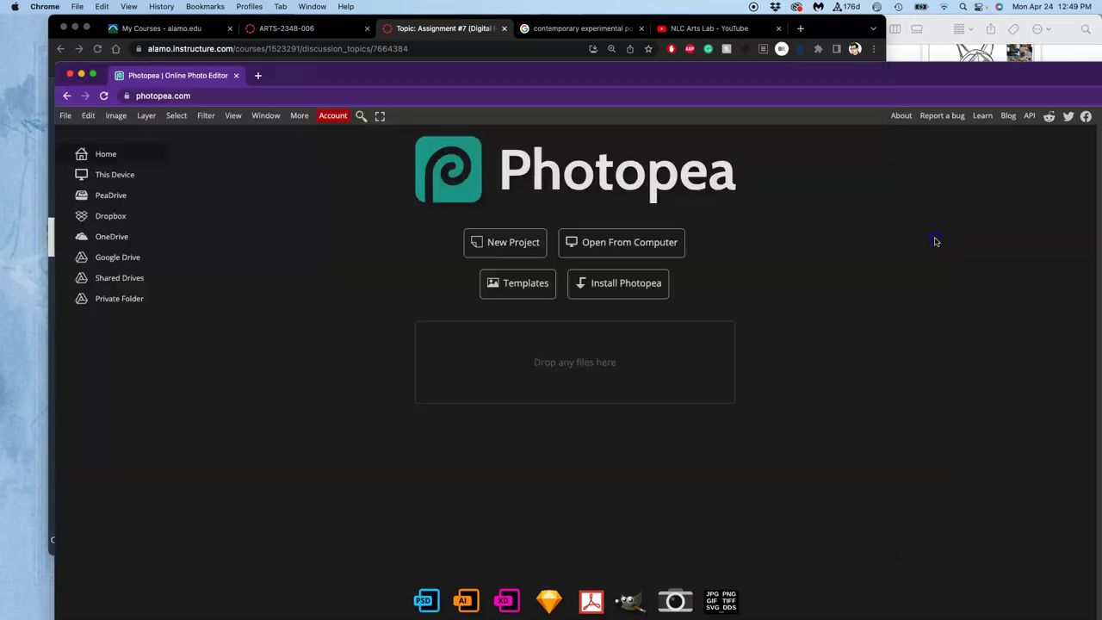
click(1058, 53)
drag(999, 303, 548, 362)
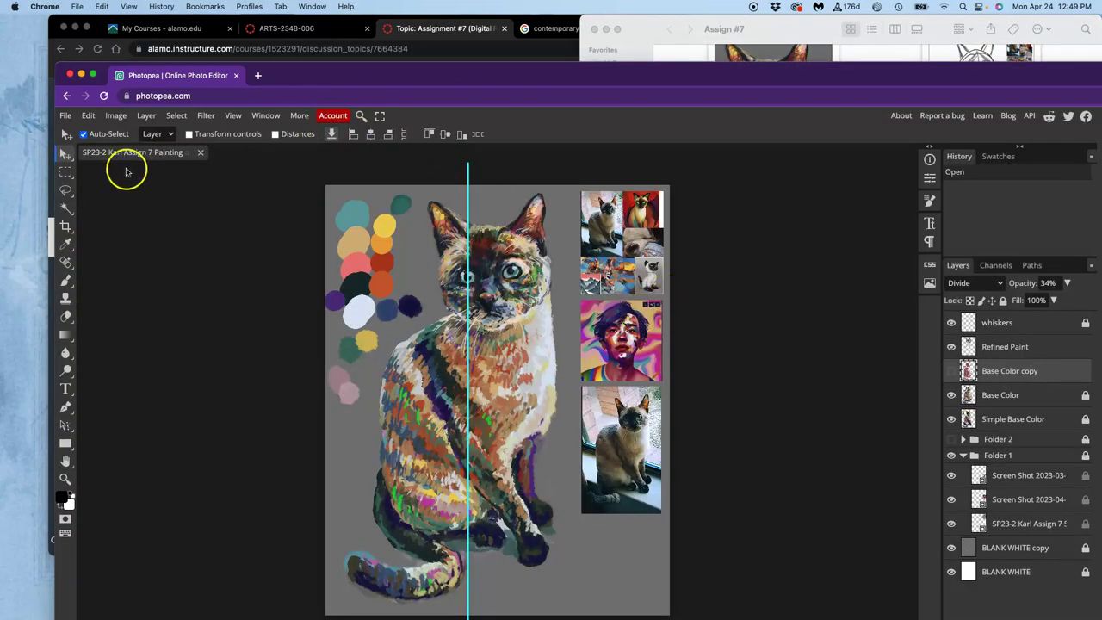
Remove the vertical guide crossing the cat painting and briefly preview the Base Color copy layer.
drag(469, 174, 55, 201)
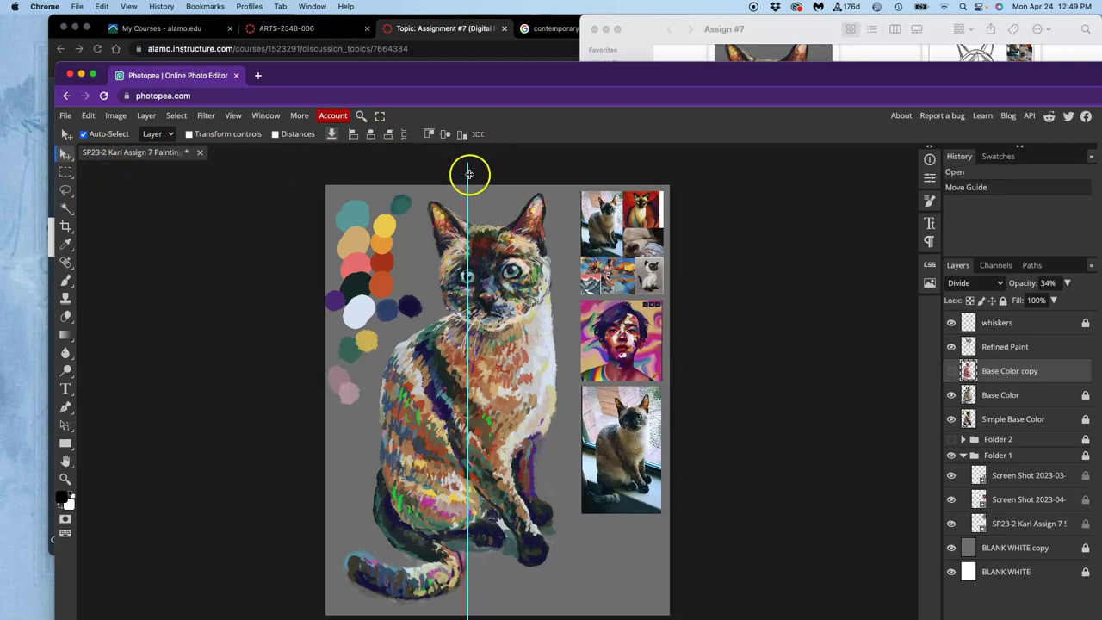
drag(470, 174, 79, 184)
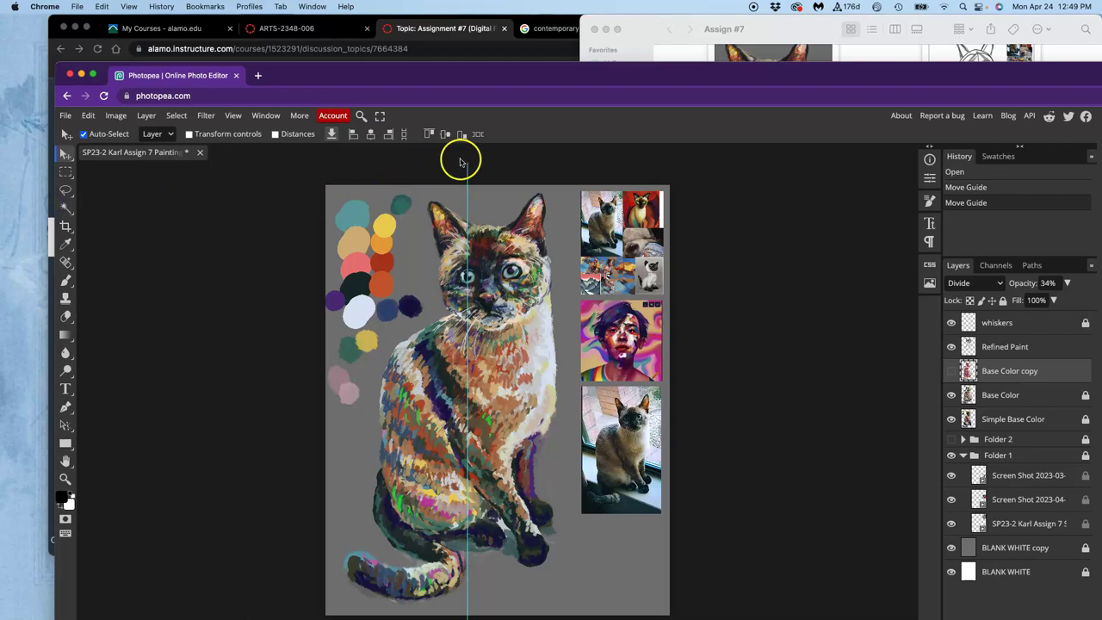
drag(470, 168, 60, 194)
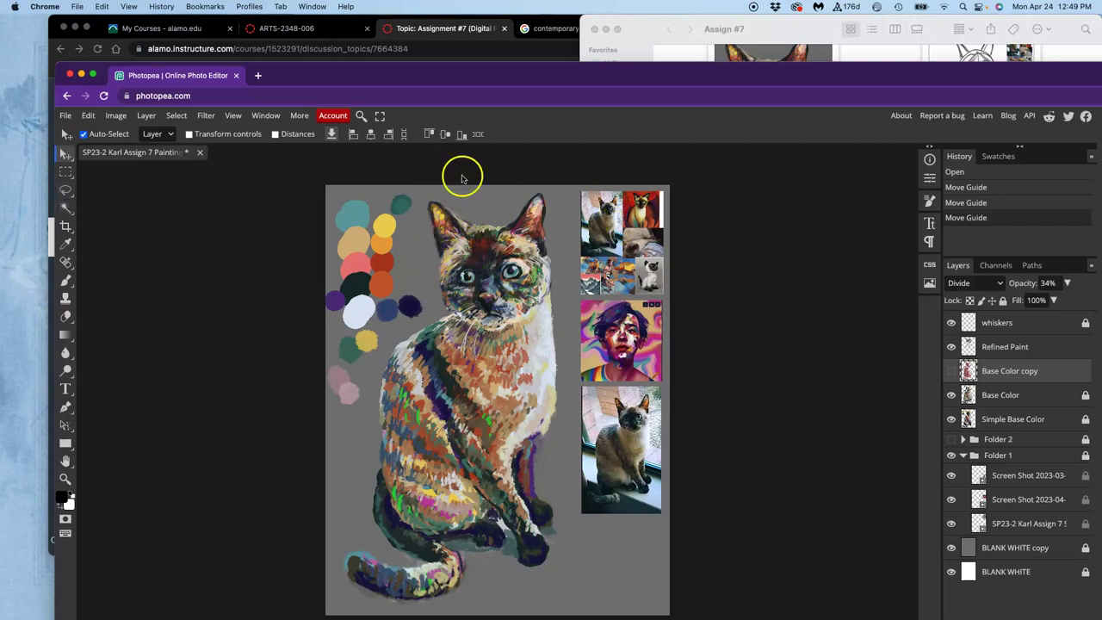
click(951, 371)
click(950, 372)
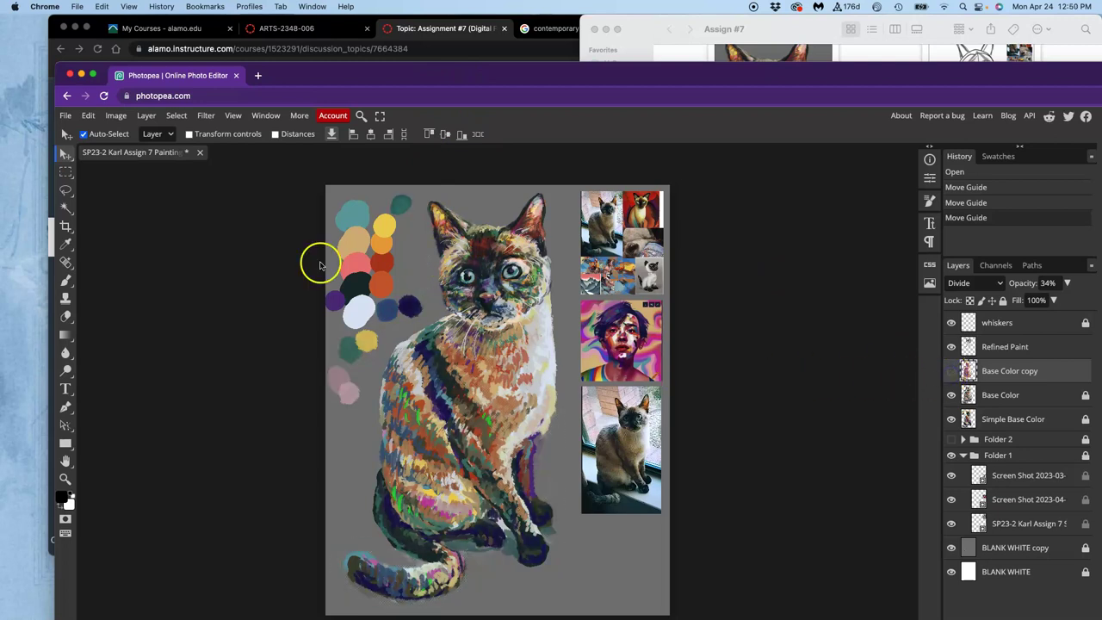
Activate the Brush tool and look through the options for defining, loading and exporting brush presets.
click(67, 281)
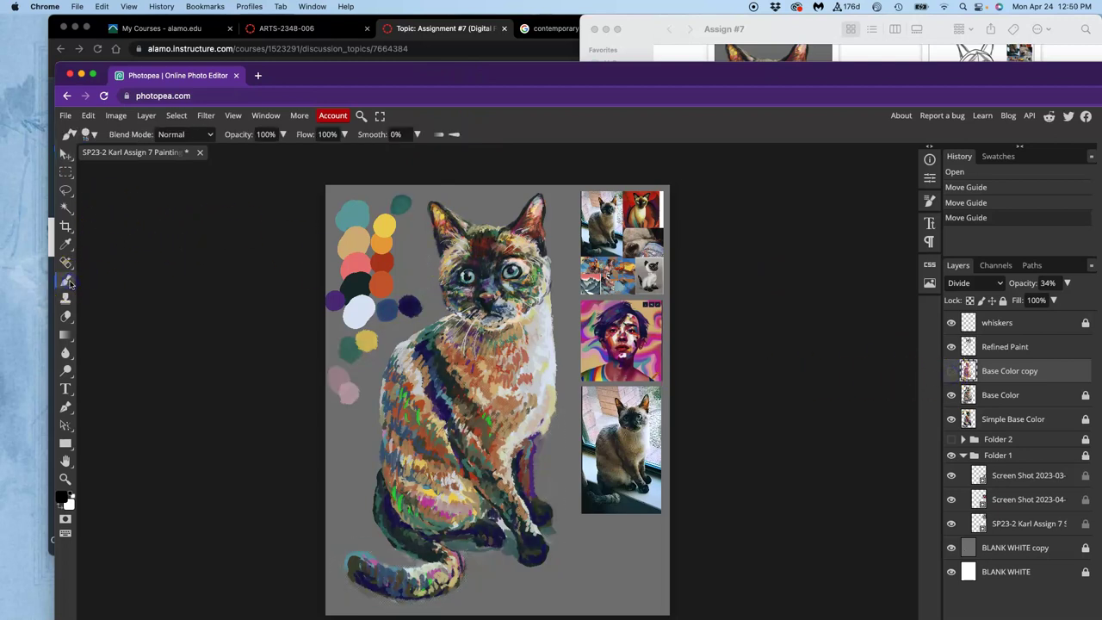
click(90, 135)
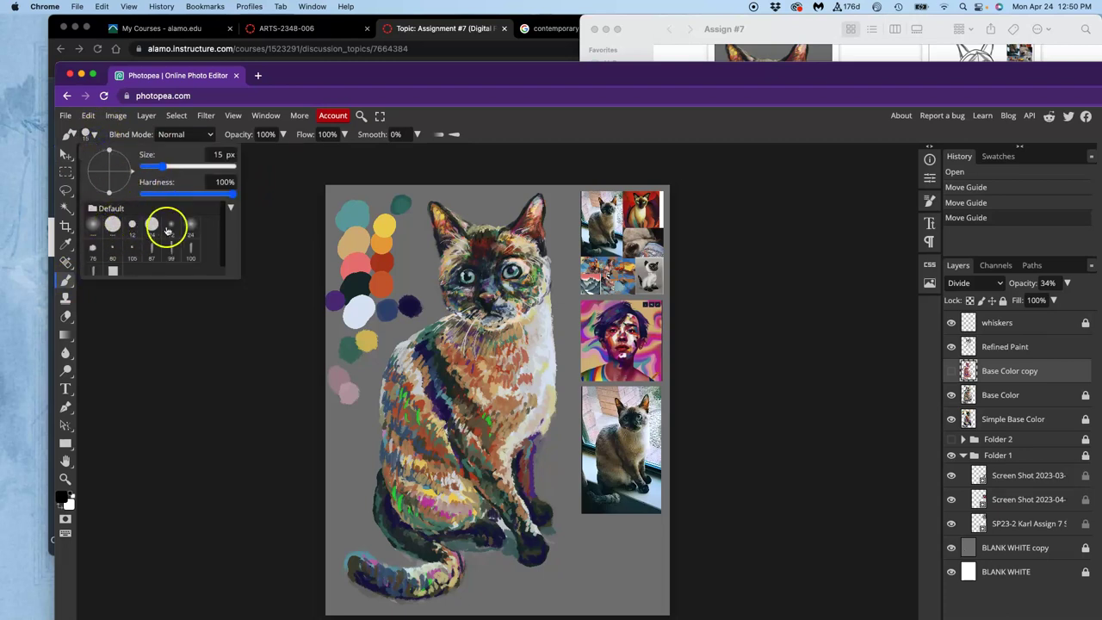
click(231, 209)
click(217, 208)
click(230, 210)
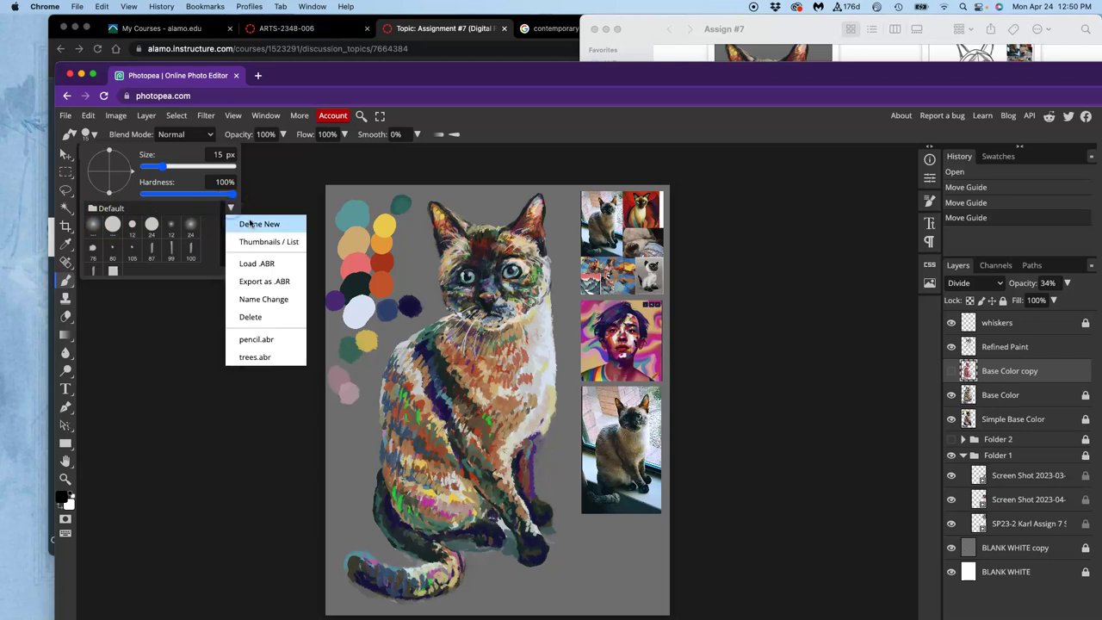
click(255, 196)
click(263, 190)
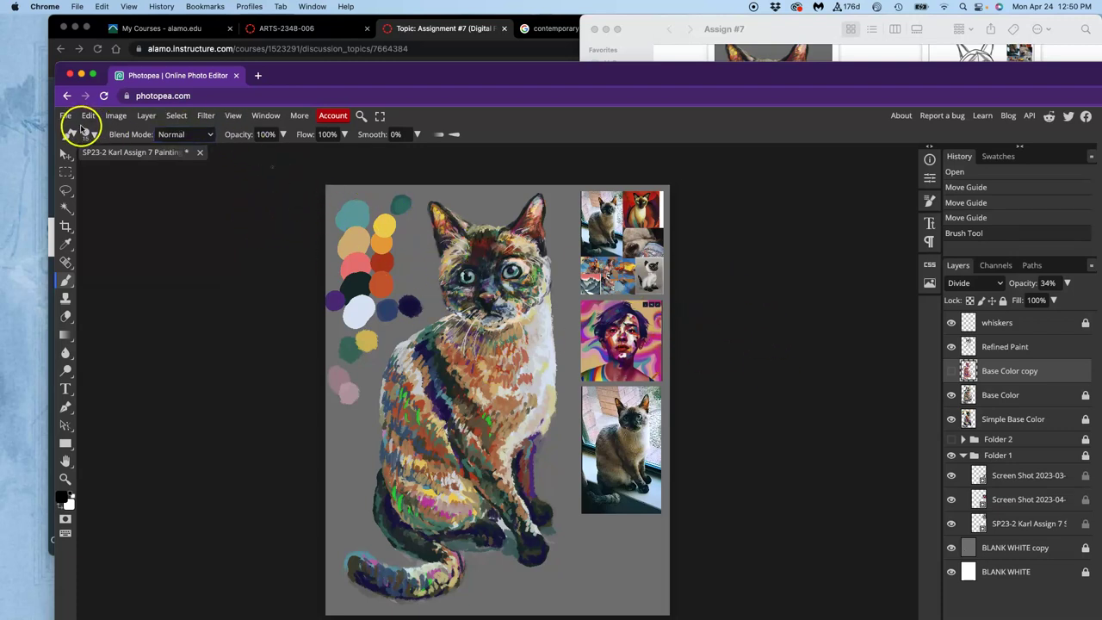
Create a new project 1000 pixels wide and 1000 pixels high with a white background.
click(68, 118)
click(74, 135)
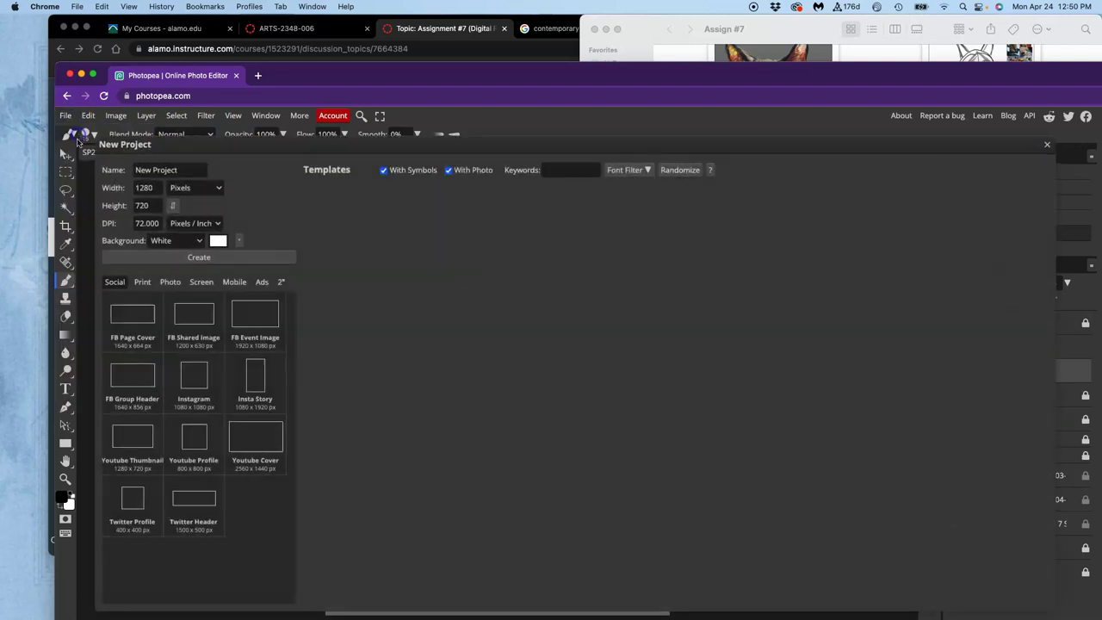
drag(158, 189, 128, 187)
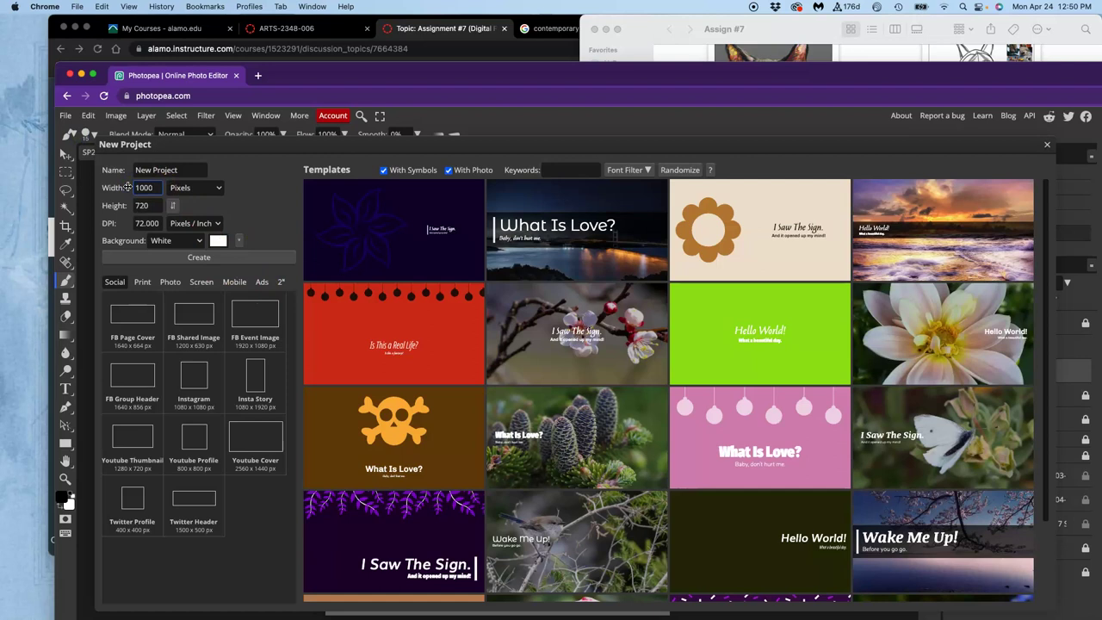
text(1000)
drag(153, 207, 136, 207)
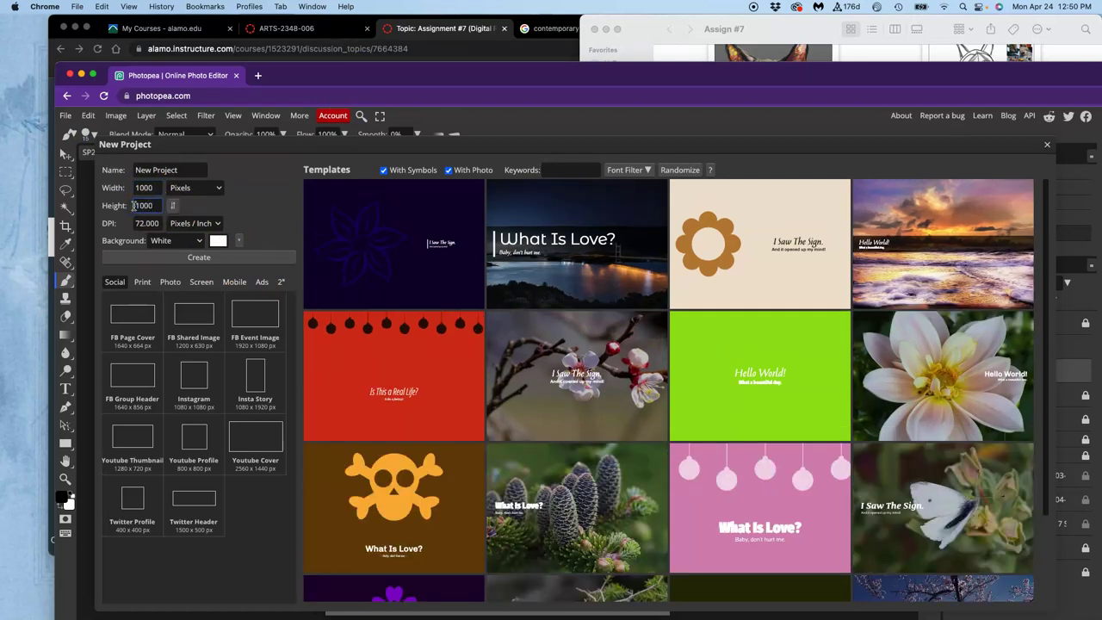
click(199, 257)
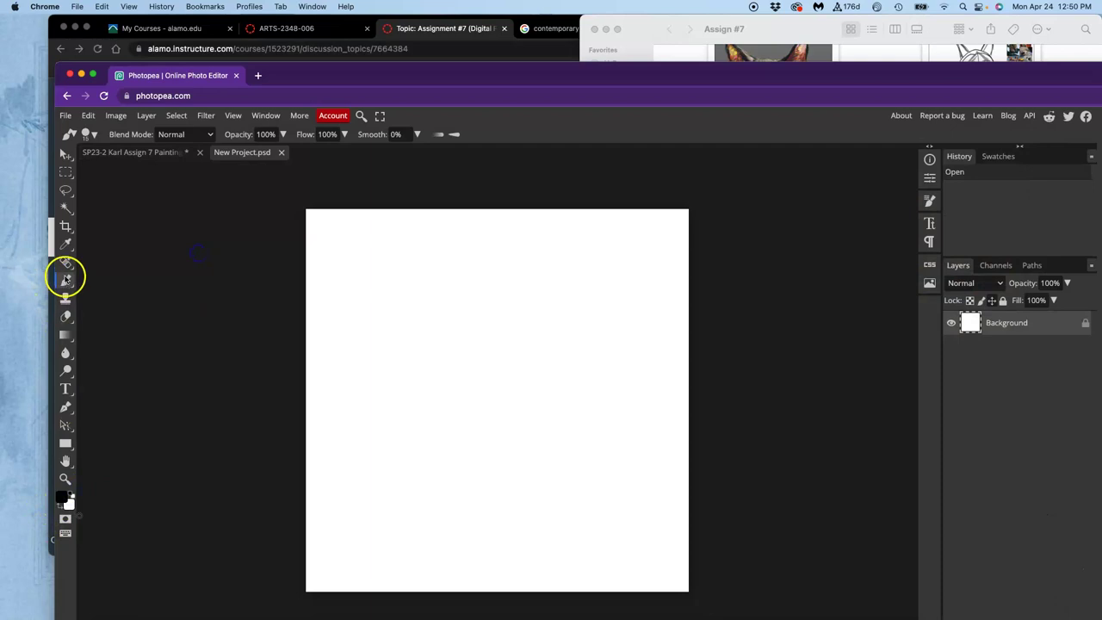
Enable pen pressure for brush size and scribble dense black diagonal hatching across the white canvas with a 15 px brush.
click(95, 134)
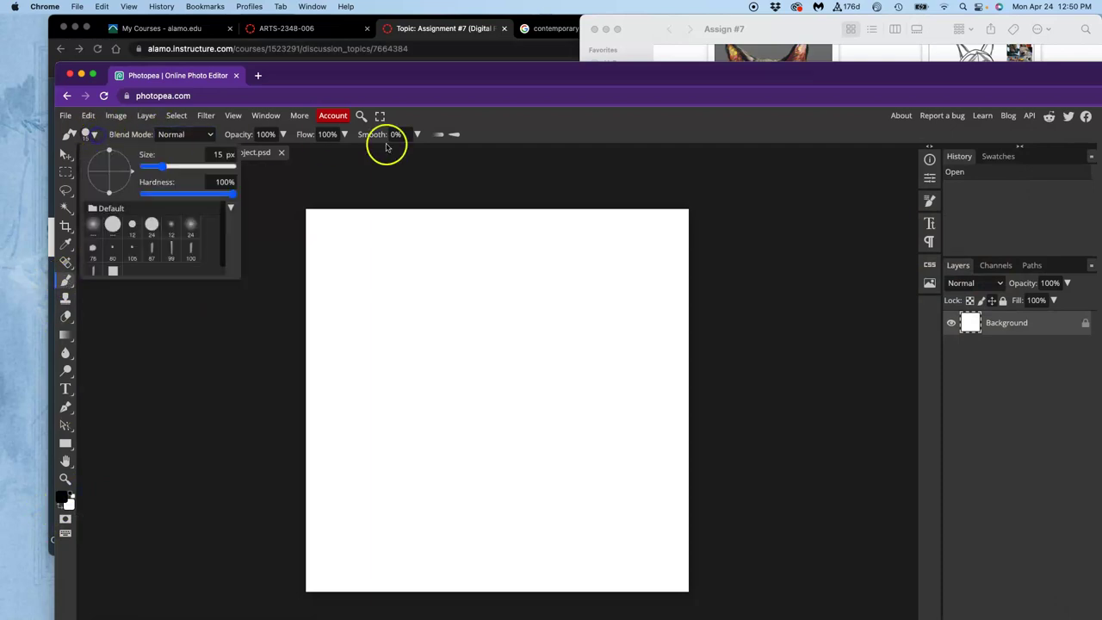
click(455, 133)
mouse_move(368, 278)
mouse_down()
mouse_move(374, 246)
mouse_move(343, 306)
mouse_move(484, 234)
mouse_move(378, 361)
mouse_move(375, 413)
mouse_move(506, 332)
mouse_move(450, 398)
mouse_move(532, 323)
mouse_move(461, 393)
mouse_move(581, 328)
mouse_move(489, 442)
mouse_move(481, 470)
mouse_move(549, 436)
mouse_move(527, 496)
mouse_move(627, 425)
mouse_move(610, 472)
mouse_move(665, 436)
mouse_move(611, 511)
mouse_move(632, 517)
mouse_move(661, 570)
mouse_move(623, 549)
mouse_move(592, 511)
mouse_move(550, 507)
mouse_move(573, 372)
mouse_move(509, 372)
mouse_move(396, 454)
mouse_move(437, 380)
mouse_move(449, 313)
mouse_move(341, 365)
mouse_move(388, 267)
mouse_move(336, 293)
mouse_move(354, 252)
mouse_move(337, 223)
mouse_up()
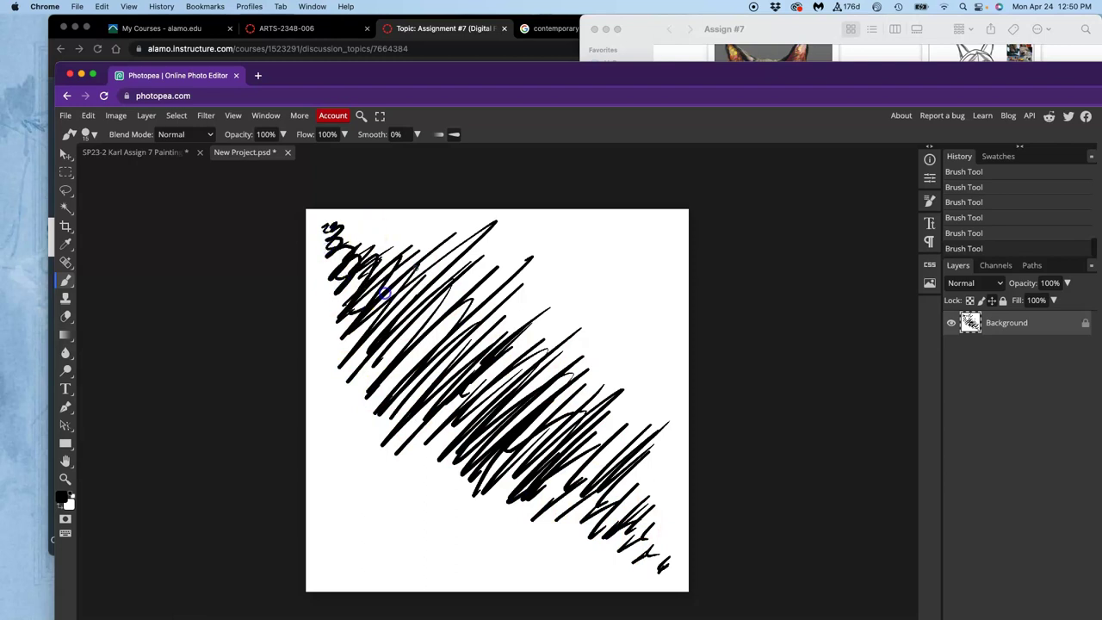
mouse_move(385, 294)
mouse_down()
mouse_move(438, 362)
mouse_move(525, 316)
mouse_move(516, 364)
mouse_move(540, 386)
mouse_move(612, 391)
mouse_move(556, 315)
mouse_move(499, 295)
mouse_move(481, 410)
mouse_up()
mouse_move(646, 350)
mouse_down()
mouse_move(559, 462)
mouse_move(555, 501)
mouse_move(585, 516)
mouse_move(565, 539)
mouse_move(559, 531)
mouse_move(507, 553)
mouse_move(495, 543)
mouse_move(505, 504)
mouse_move(477, 479)
mouse_move(460, 484)
mouse_move(431, 466)
mouse_move(475, 391)
mouse_move(424, 423)
mouse_move(455, 344)
mouse_move(368, 375)
mouse_up()
mouse_move(336, 275)
mouse_down()
mouse_move(357, 333)
mouse_move(378, 337)
mouse_move(469, 312)
mouse_up()
mouse_move(549, 279)
mouse_down()
mouse_move(542, 345)
mouse_move(381, 436)
mouse_move(422, 465)
mouse_up()
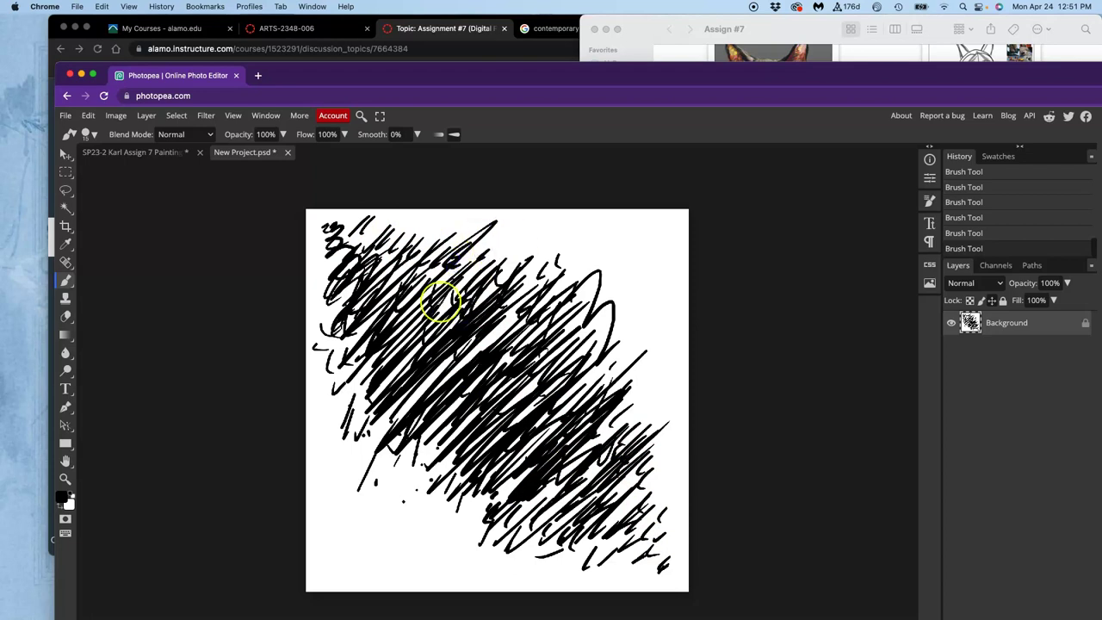
Define the black scribble as a new brush and close New Project.psd without saving it.
click(88, 116)
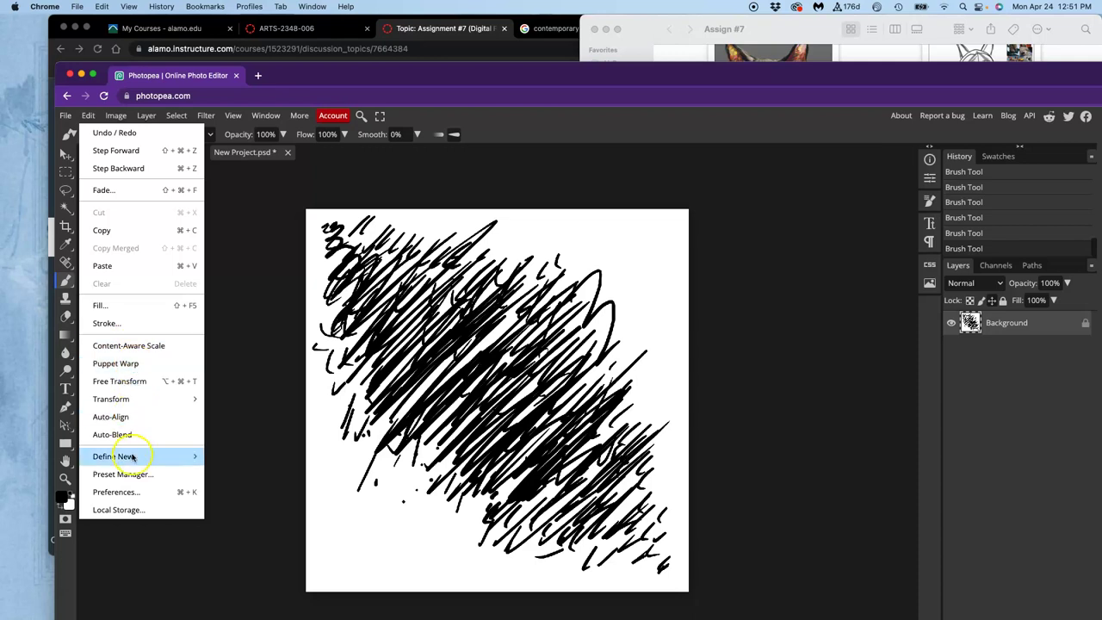
mouse_move(134, 456)
click(228, 475)
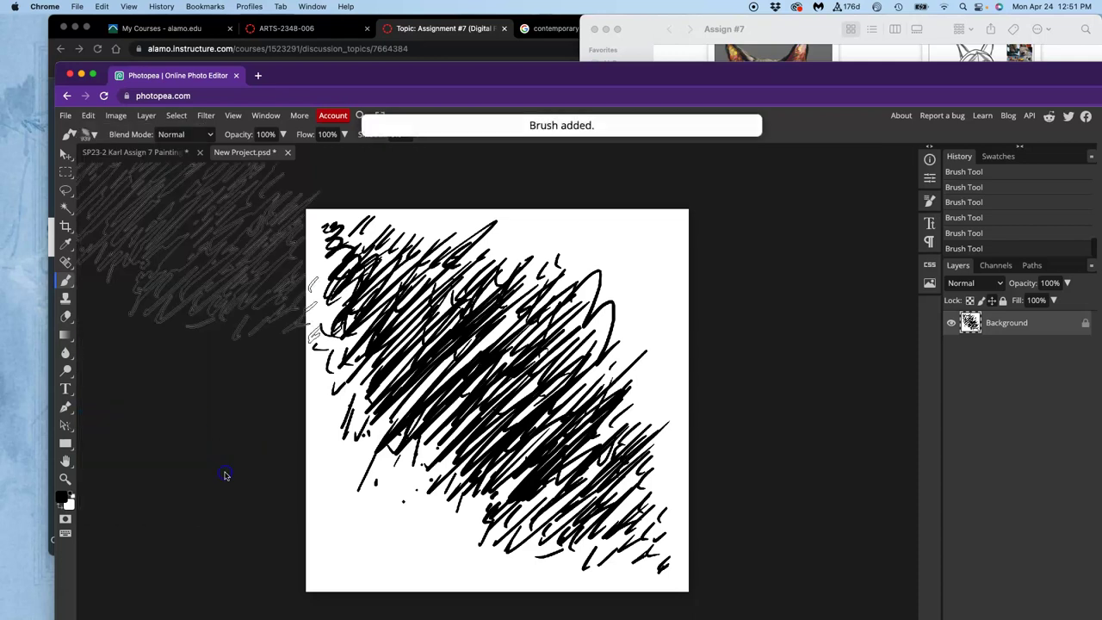
click(613, 18)
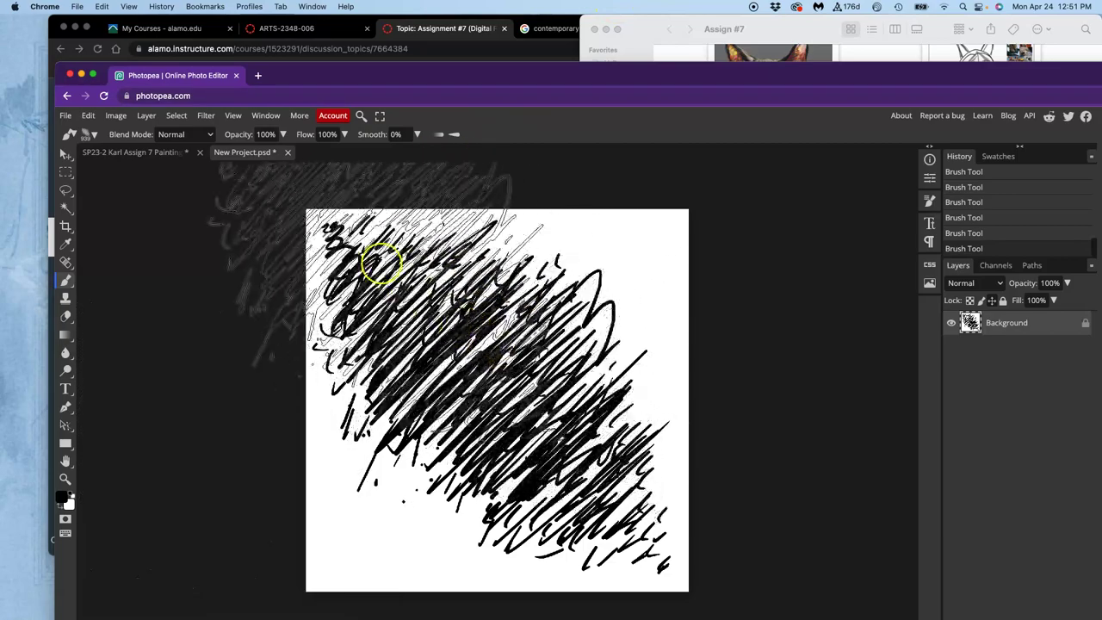
click(289, 152)
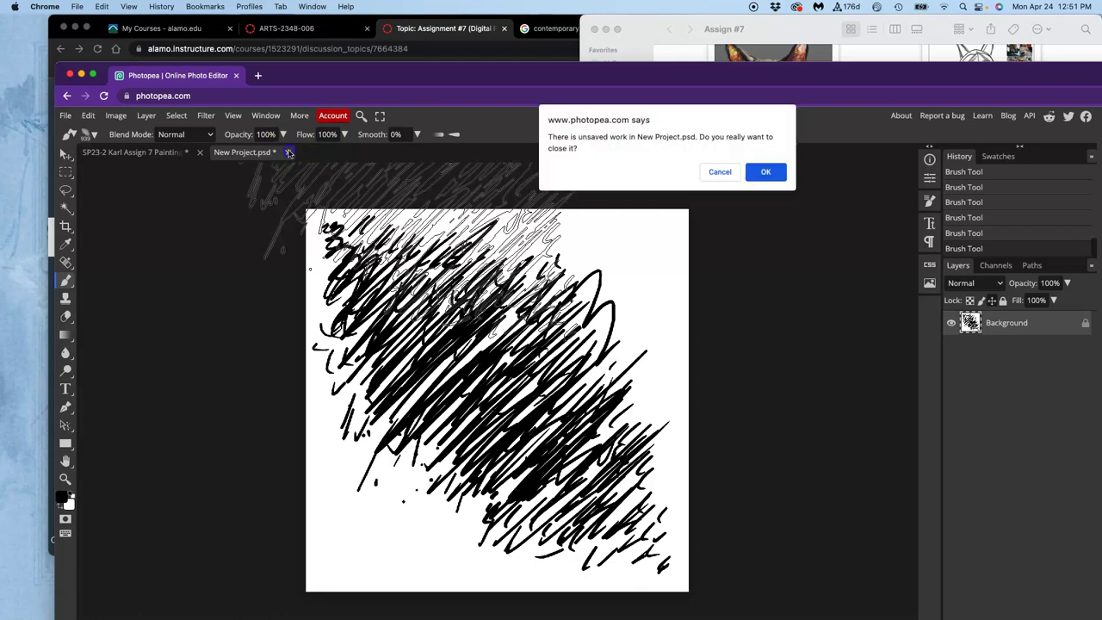
click(769, 172)
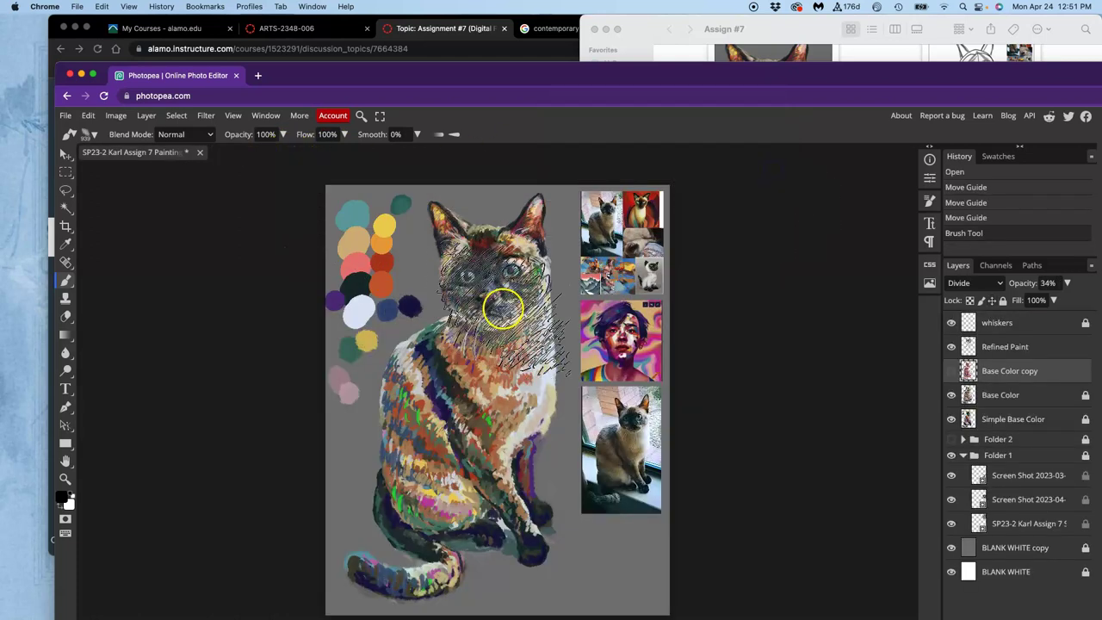
Lock the Refined Paint layer in the cat painting and add a new empty layer directly above it.
click(1035, 351)
click(1010, 374)
click(1011, 351)
click(1004, 300)
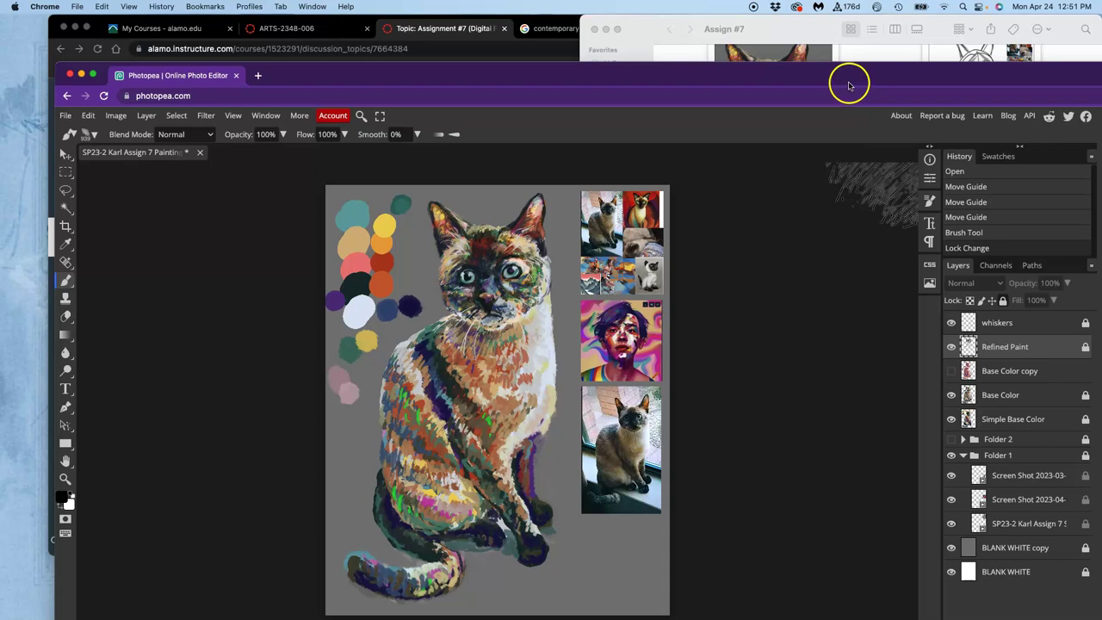
drag(848, 85, 844, 43)
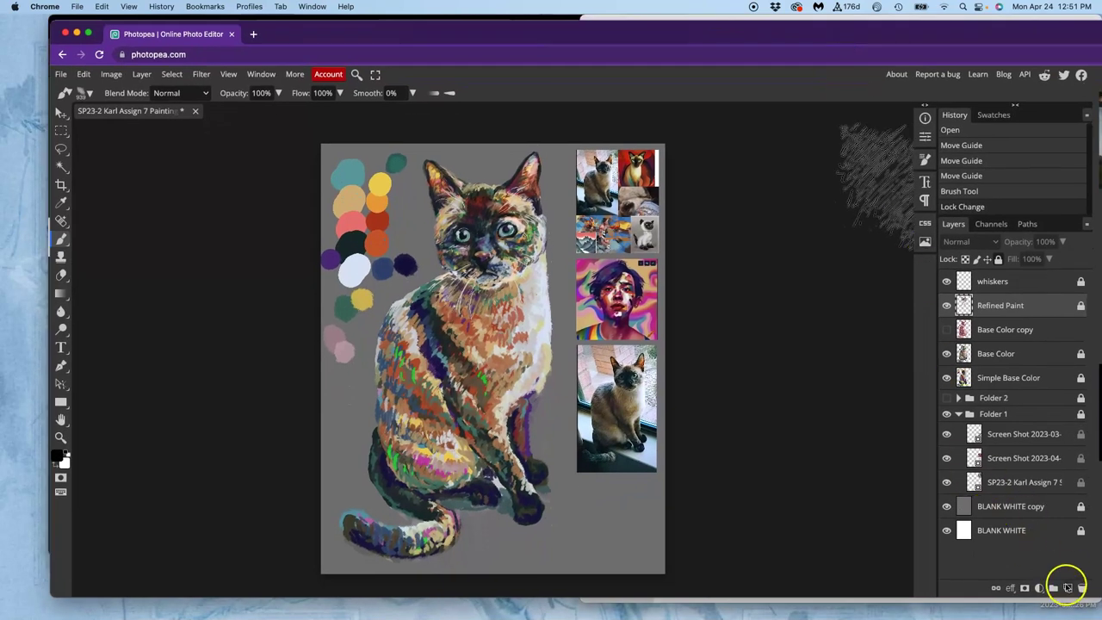
click(1068, 588)
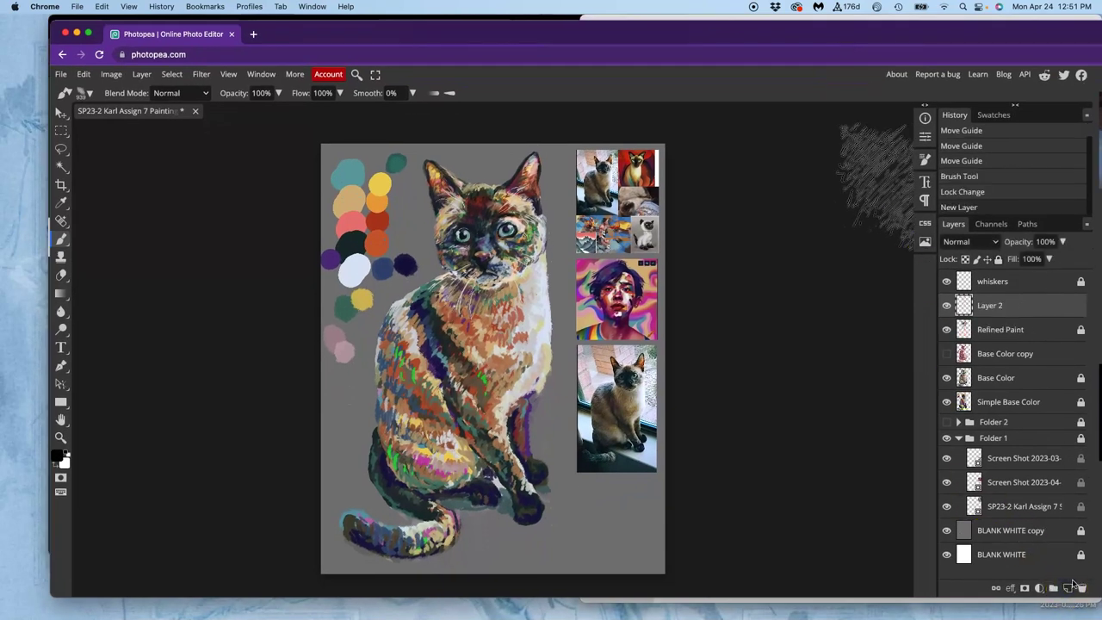
Try the custom scribble brush in black across the cat on the new layer, and undo the test strokes.
mouse_move(414, 279)
mouse_down()
mouse_move(485, 336)
mouse_move(366, 488)
mouse_move(476, 359)
mouse_move(388, 470)
mouse_up()
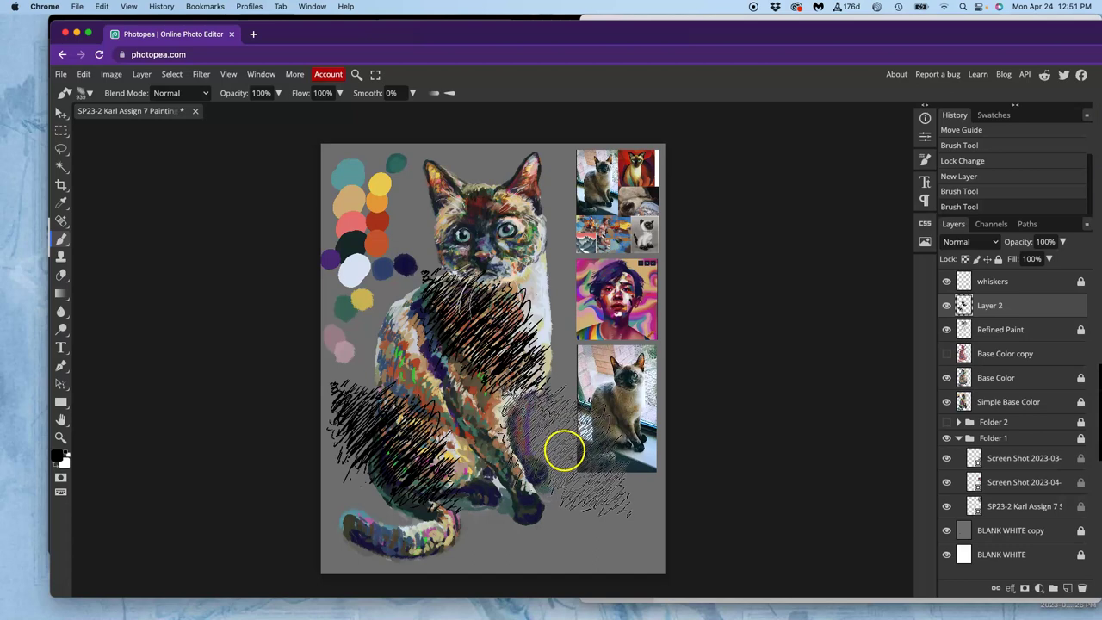
key(super+z)
key(super+z)
mouse_move(563, 249)
mouse_down()
mouse_move(550, 227)
mouse_move(384, 506)
mouse_move(297, 615)
mouse_move(414, 341)
mouse_move(501, 187)
mouse_move(419, 364)
mouse_move(355, 548)
mouse_move(521, 341)
mouse_move(499, 502)
mouse_move(541, 490)
mouse_move(574, 427)
mouse_move(539, 436)
mouse_up()
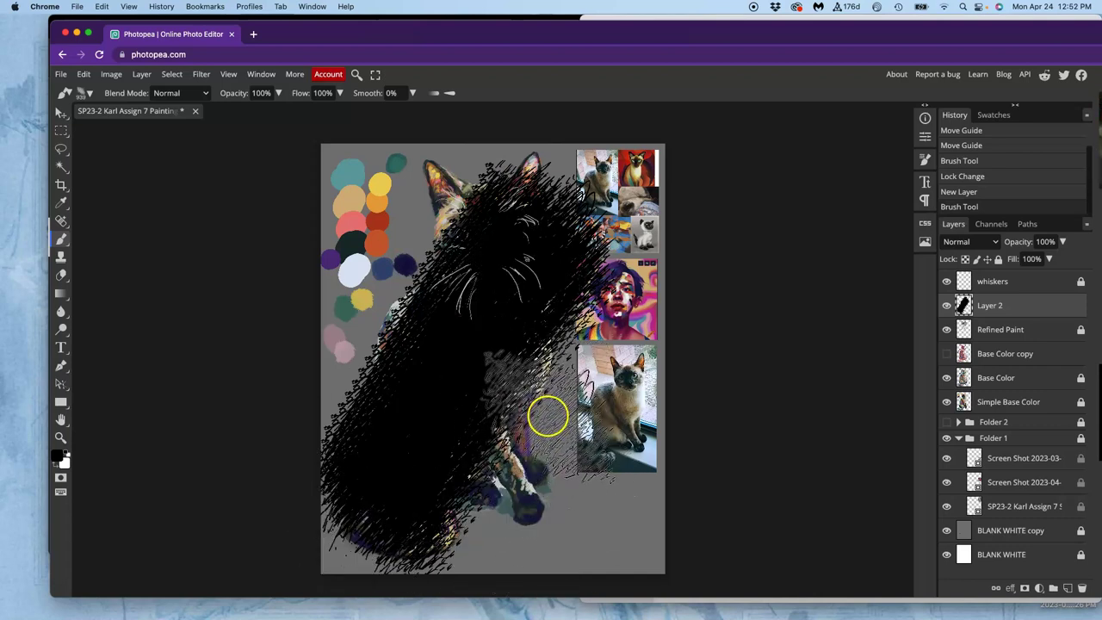
key(ctrl+z)
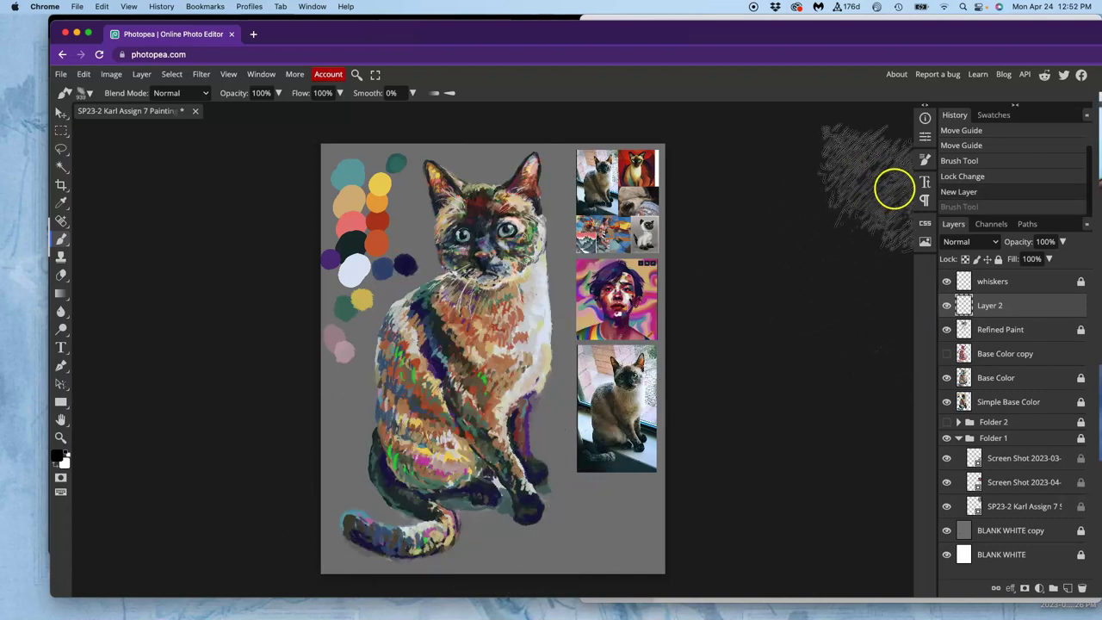
click(312, 6)
mouse_move(250, 6)
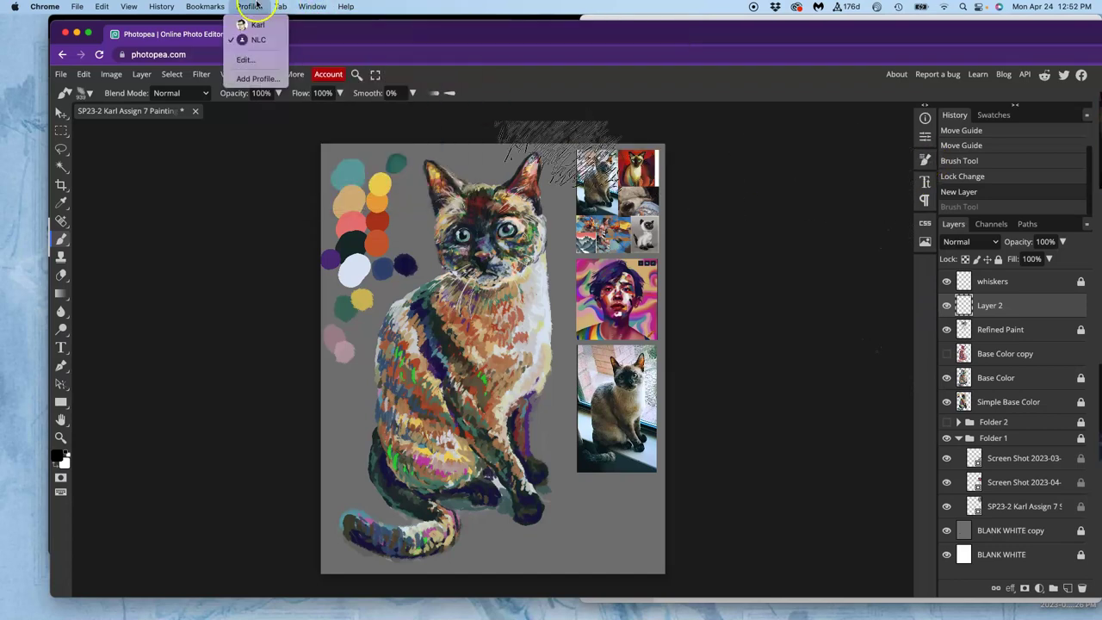
mouse_move(285, 7)
click(192, 172)
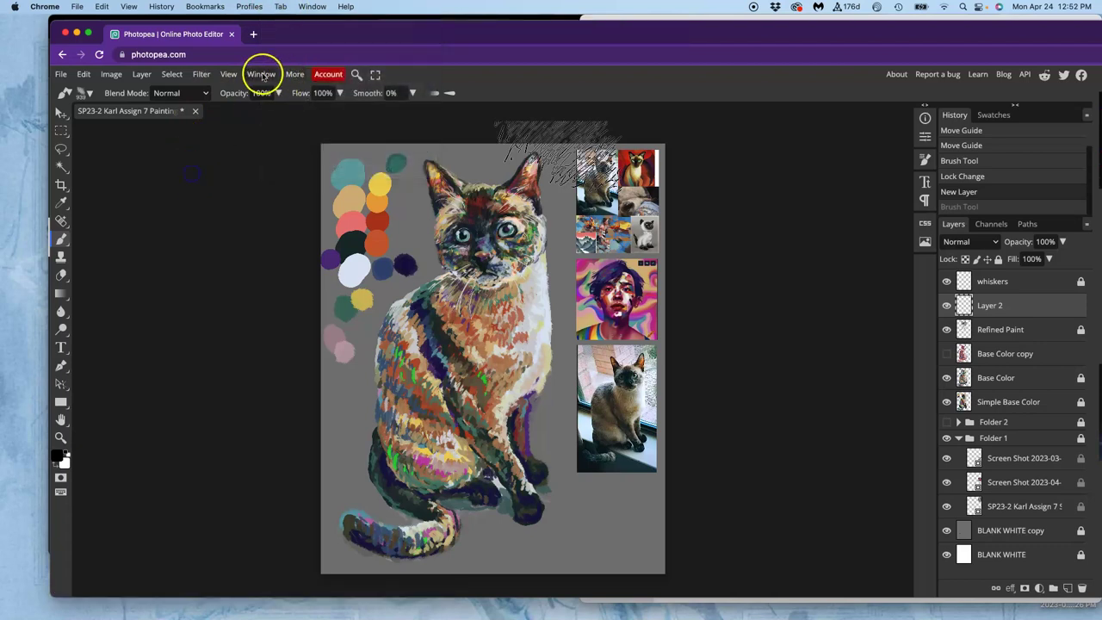
Enable Tip Dynamics for the brush: 36% size jitter with Pen Pressure control, 12% minimal diameter, 21% angle jitter, 60% roundness jitter and 20% minimal roundness.
click(261, 74)
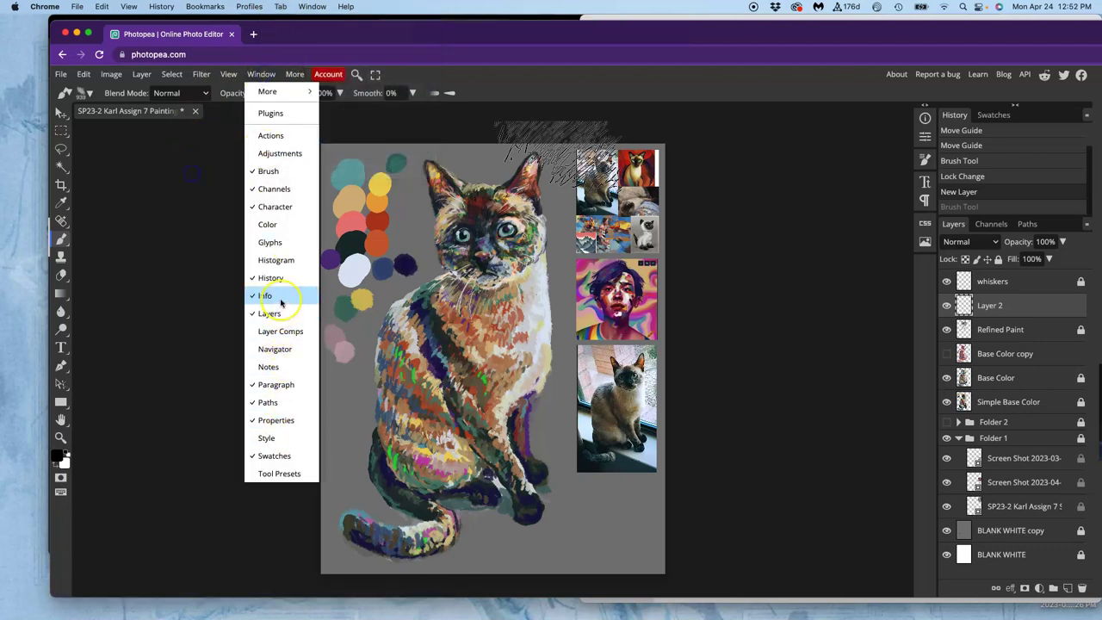
click(274, 171)
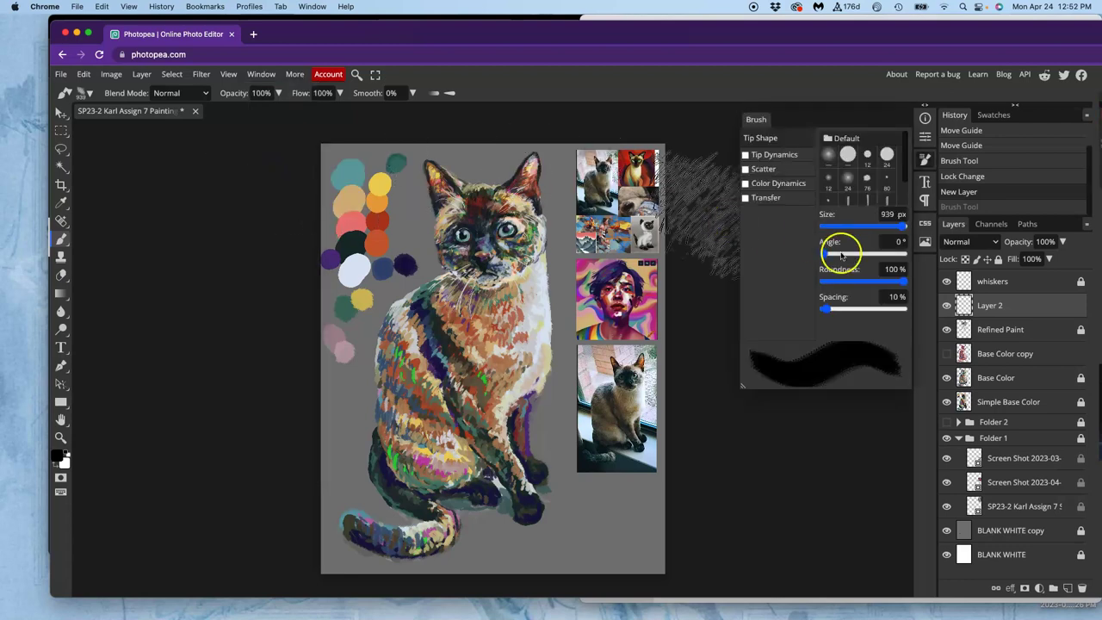
click(754, 156)
mouse_move(833, 152)
mouse_down()
mouse_move(824, 152)
mouse_move(852, 152)
mouse_up()
click(862, 175)
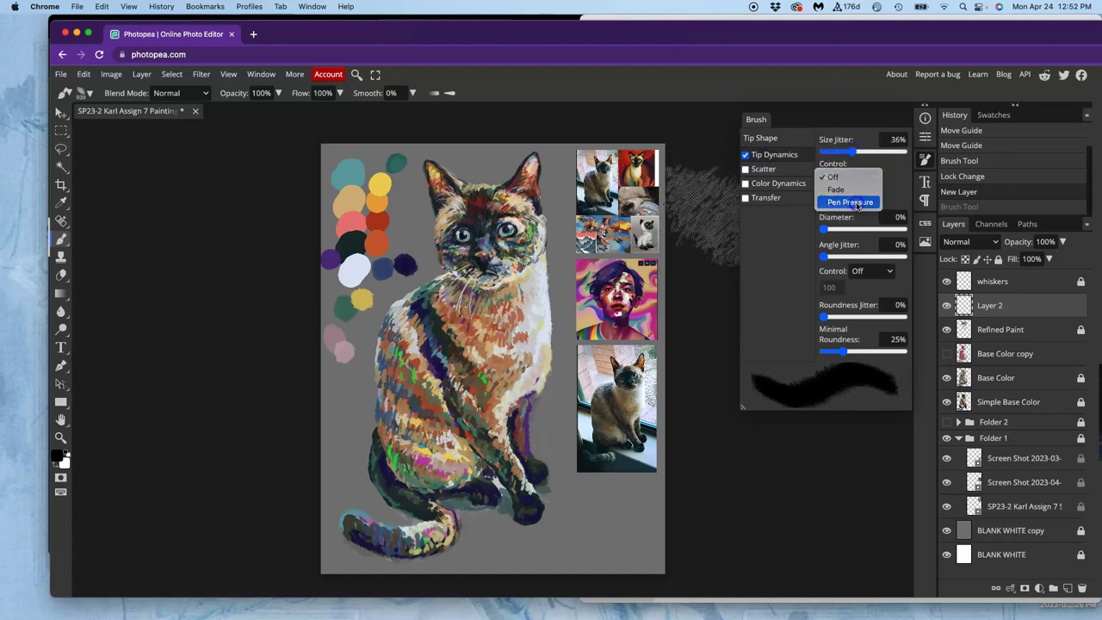
click(851, 200)
mouse_move(831, 229)
mouse_down()
mouse_move(842, 260)
mouse_move(834, 318)
mouse_move(848, 352)
mouse_move(837, 354)
mouse_move(854, 352)
mouse_move(837, 352)
mouse_move(854, 318)
mouse_move(872, 318)
mouse_up()
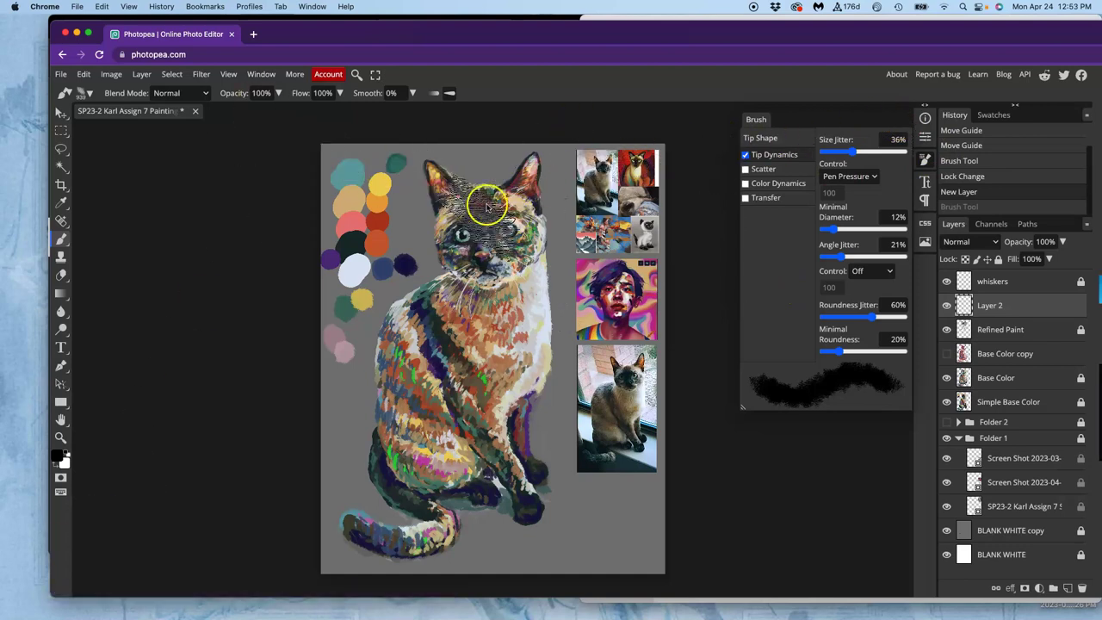
Test the brush's tip dynamics with several black strokes over the cat's body, and undo those strokes.
mouse_move(336, 379)
mouse_down()
mouse_move(368, 420)
mouse_move(405, 465)
mouse_up()
mouse_move(451, 296)
mouse_down()
mouse_move(537, 344)
mouse_move(540, 403)
mouse_up()
drag(466, 354, 462, 414)
drag(545, 247, 554, 312)
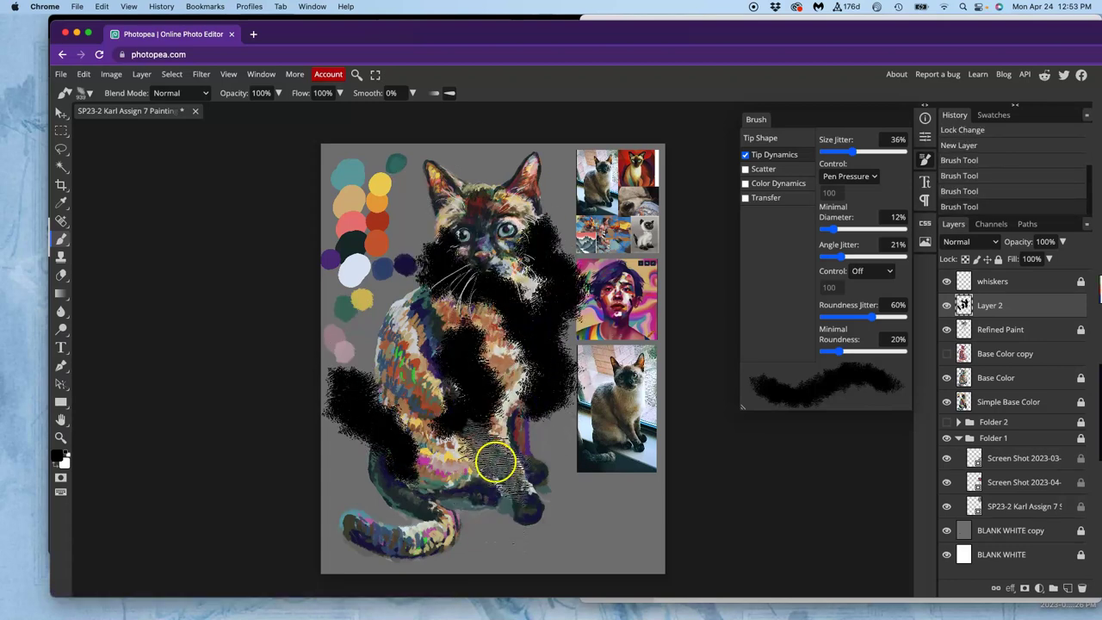
key(super+z)
key(super+z)
key(super+z)
key(super+z)
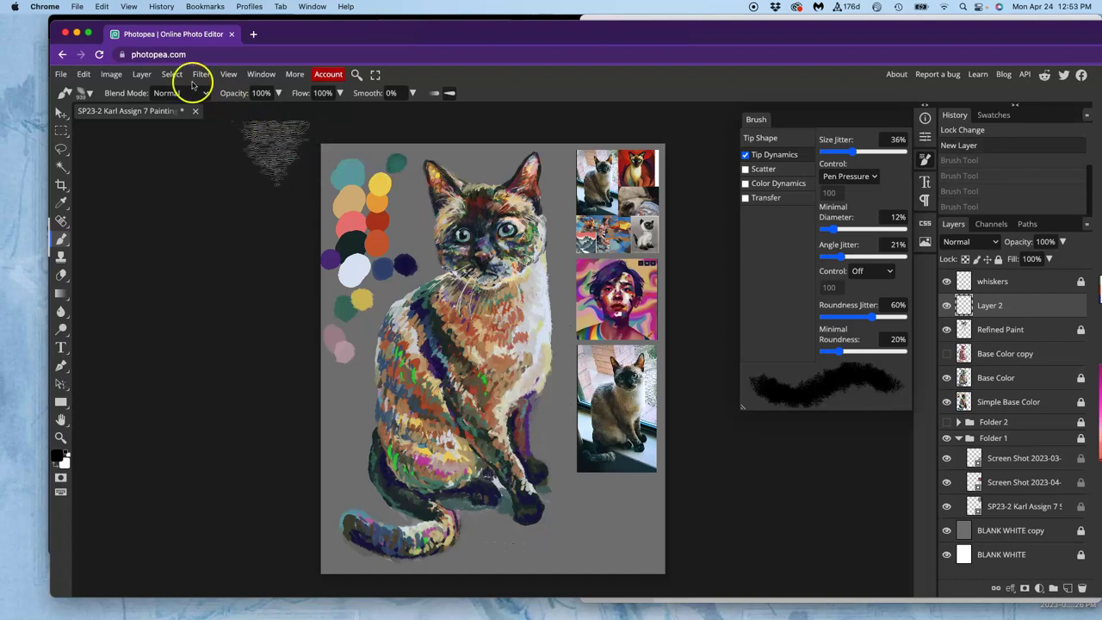
Set the brush opacity to 39% and the scribble brush size to 97 px.
click(277, 93)
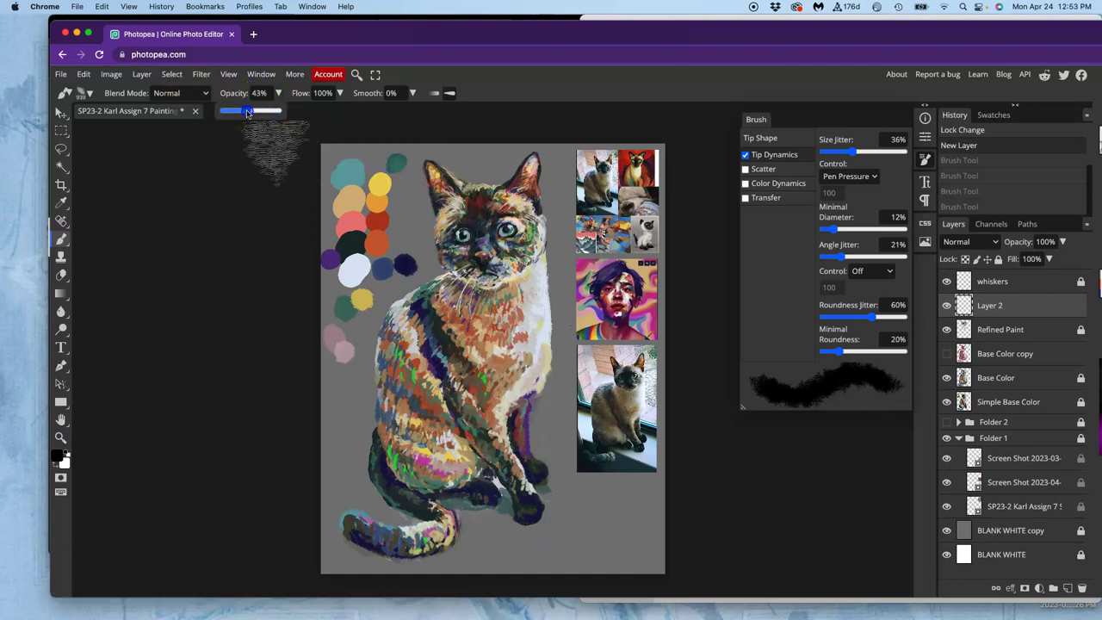
drag(246, 113, 244, 113)
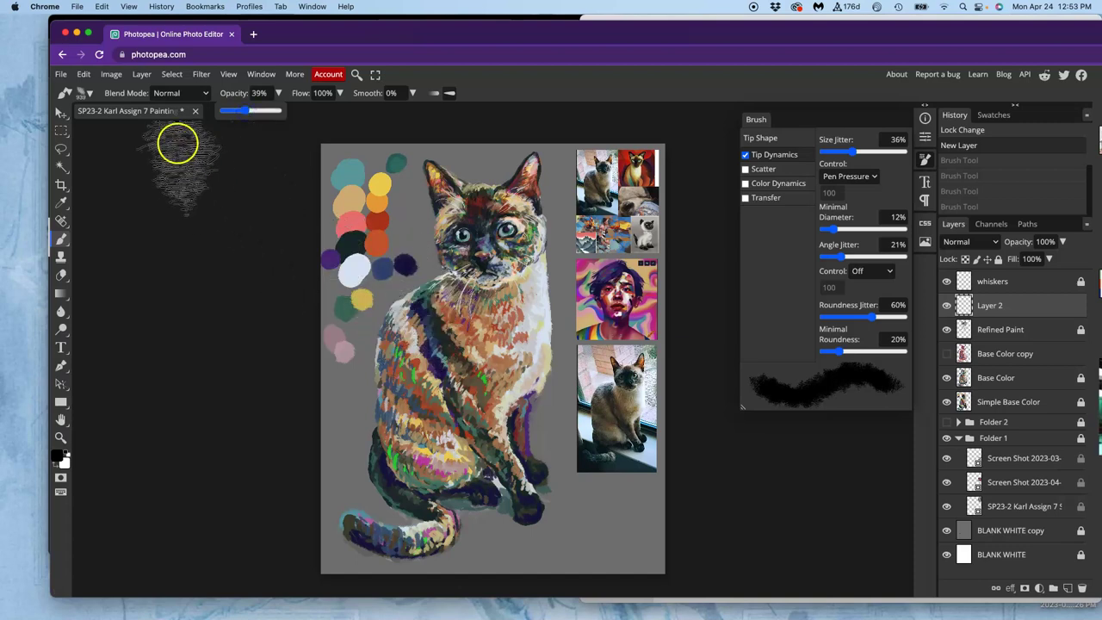
click(92, 94)
click(202, 126)
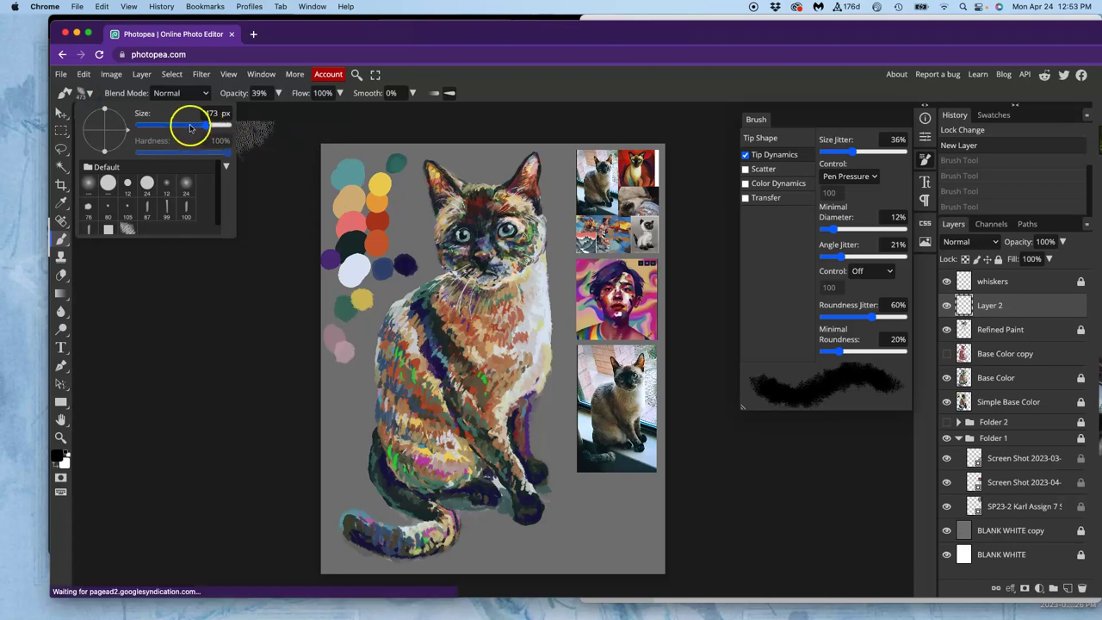
click(183, 126)
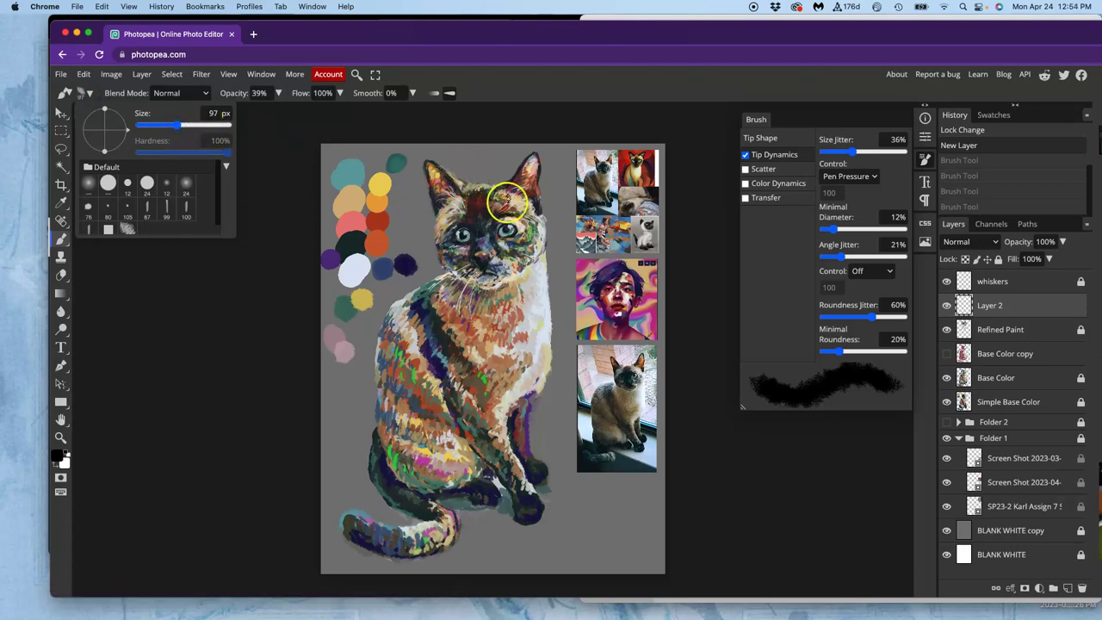
Zoom the painting to 100% and use the Navigator to bring the cat's face into view.
drag(481, 122, 504, 143)
key(super+plus)
key(super+plus)
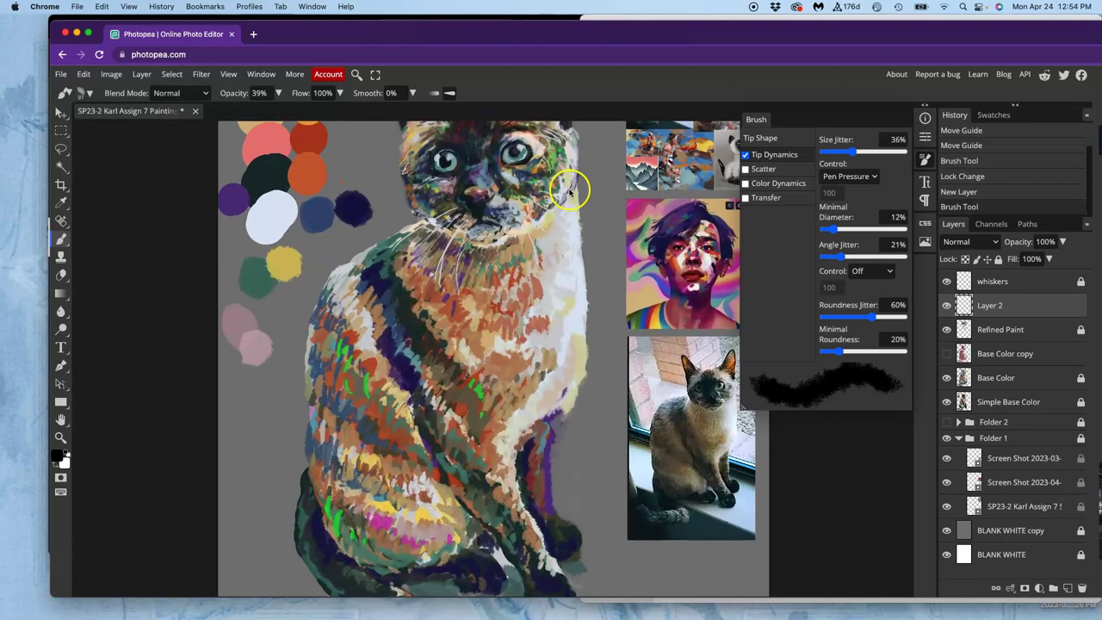
click(265, 77)
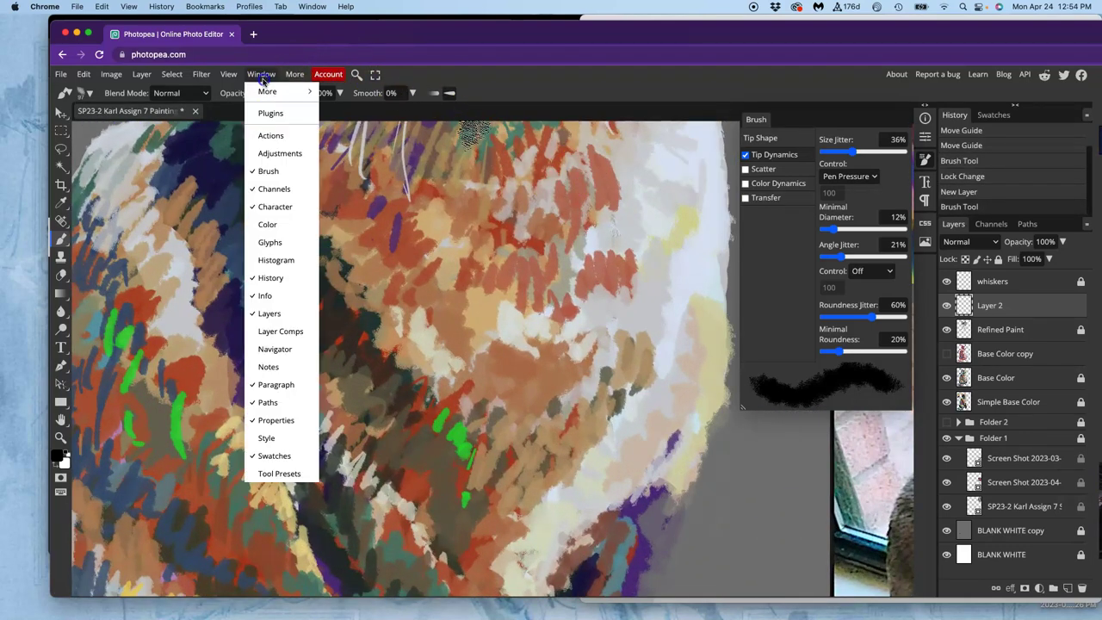
click(274, 349)
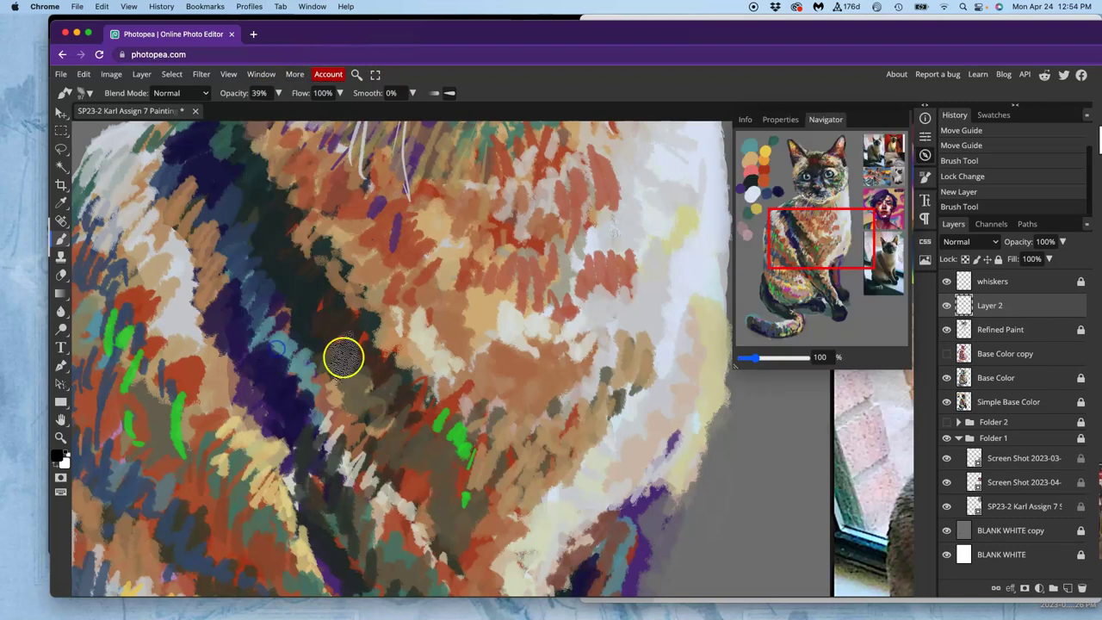
drag(807, 251, 824, 182)
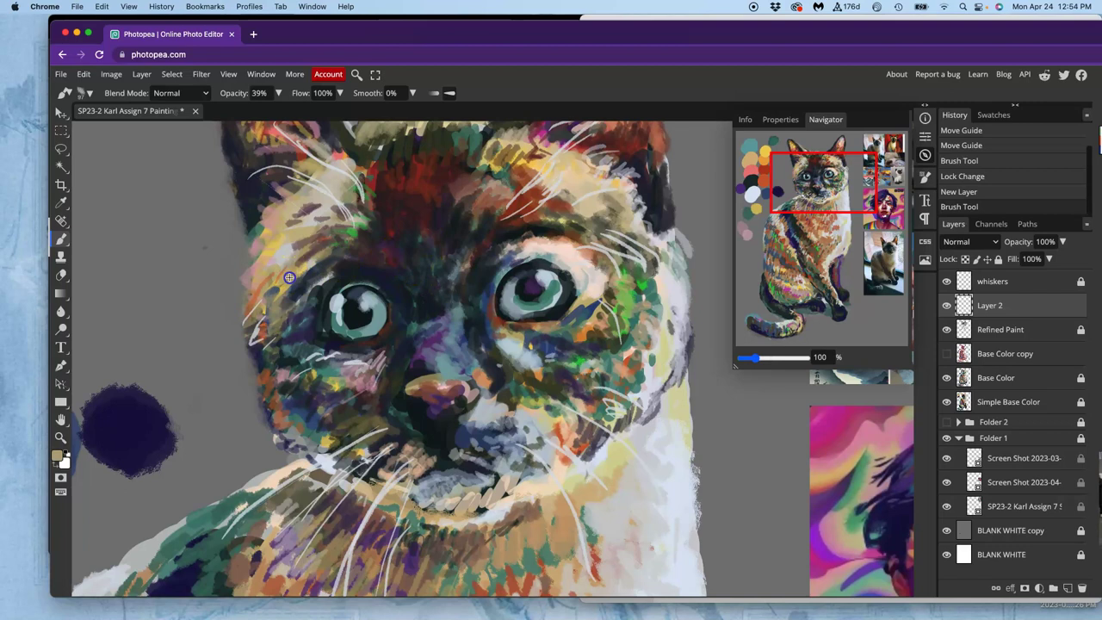
Paint textured strokes in tan beside the cat's eye and in dark brown over its forehead, using colors sampled from the painting.
mouse_move(270, 352)
mouse_down()
mouse_move(262, 321)
mouse_move(278, 283)
mouse_up()
mouse_move(357, 295)
mouse_down()
mouse_move(325, 264)
mouse_move(289, 298)
mouse_up()
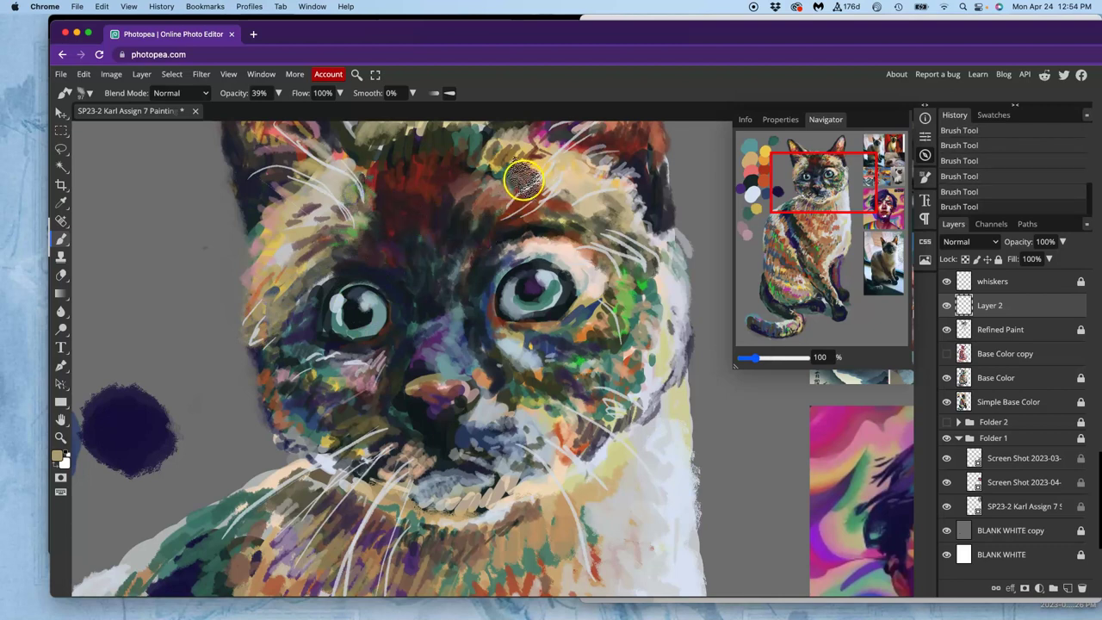
mouse_move(494, 178)
mouse_down()
mouse_move(477, 198)
mouse_move(447, 181)
mouse_move(428, 196)
mouse_up()
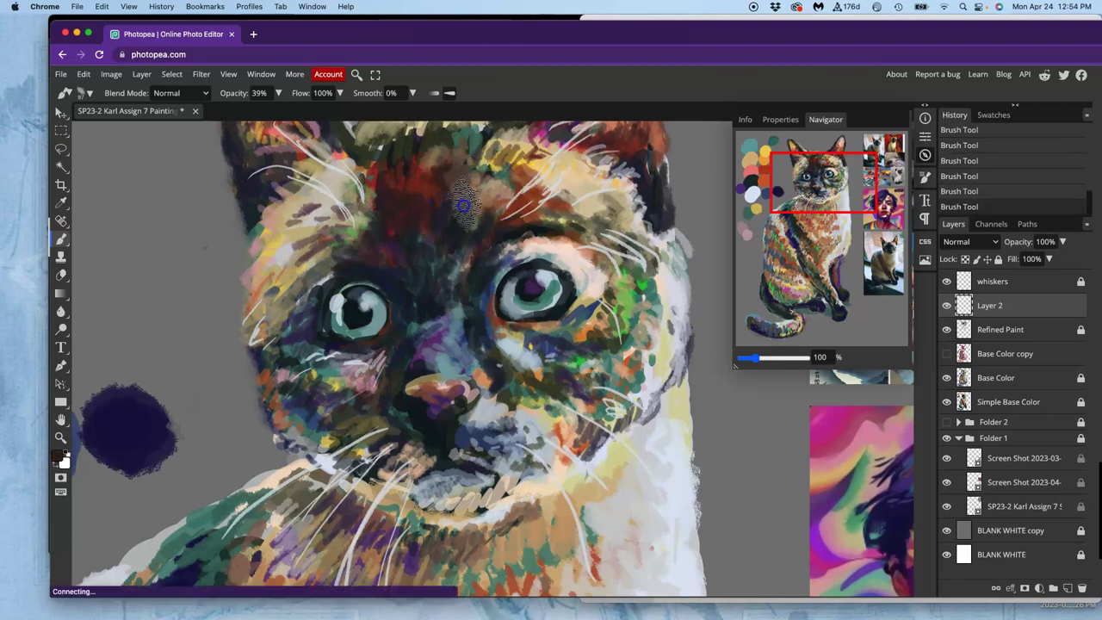
mouse_move(441, 170)
mouse_down()
mouse_move(412, 169)
mouse_move(452, 158)
mouse_move(491, 165)
mouse_move(471, 187)
mouse_up()
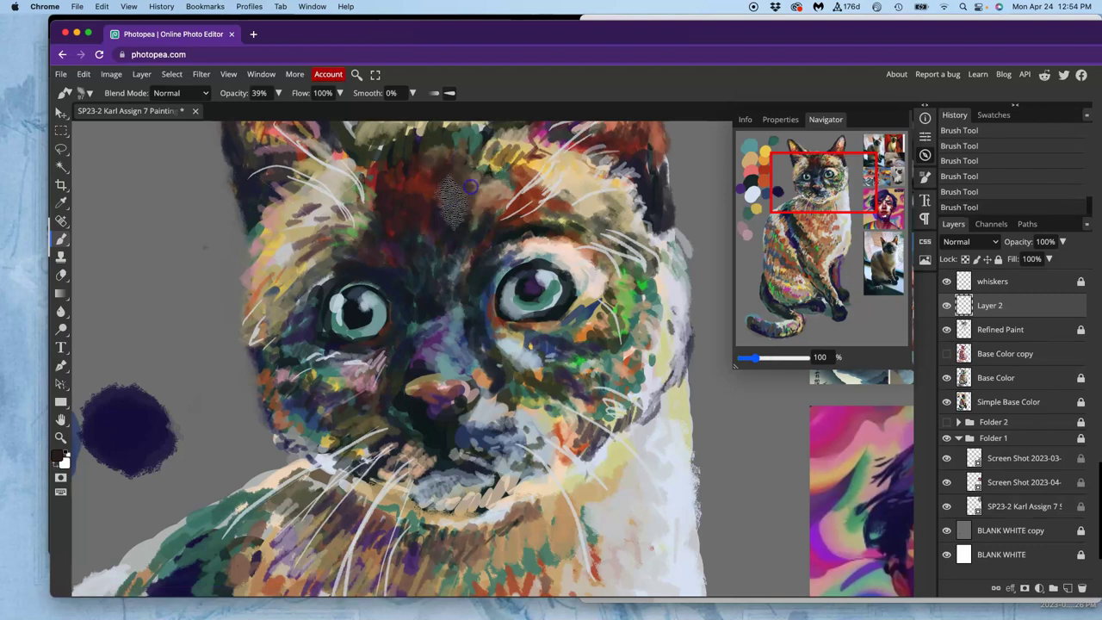
Set the angle jitter in the brush's Tip Dynamics to 47%.
click(926, 178)
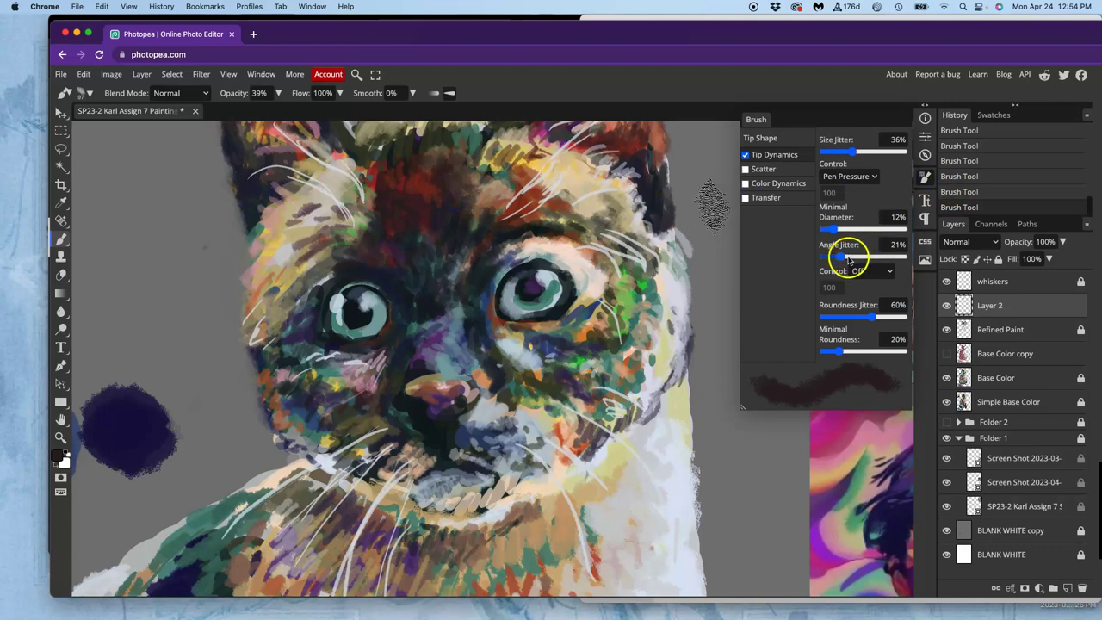
drag(847, 260, 849, 258)
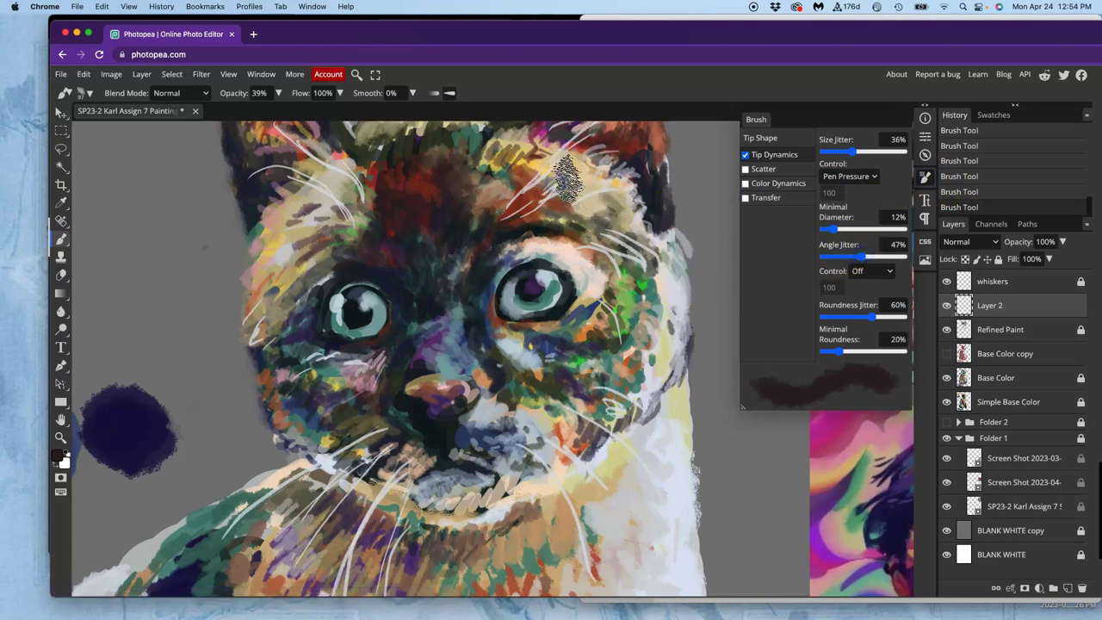
Paint textured strokes in reddish brown and pale cream, sampled from the painting, over the fur above the right-hand eye.
alt+click(553, 207)
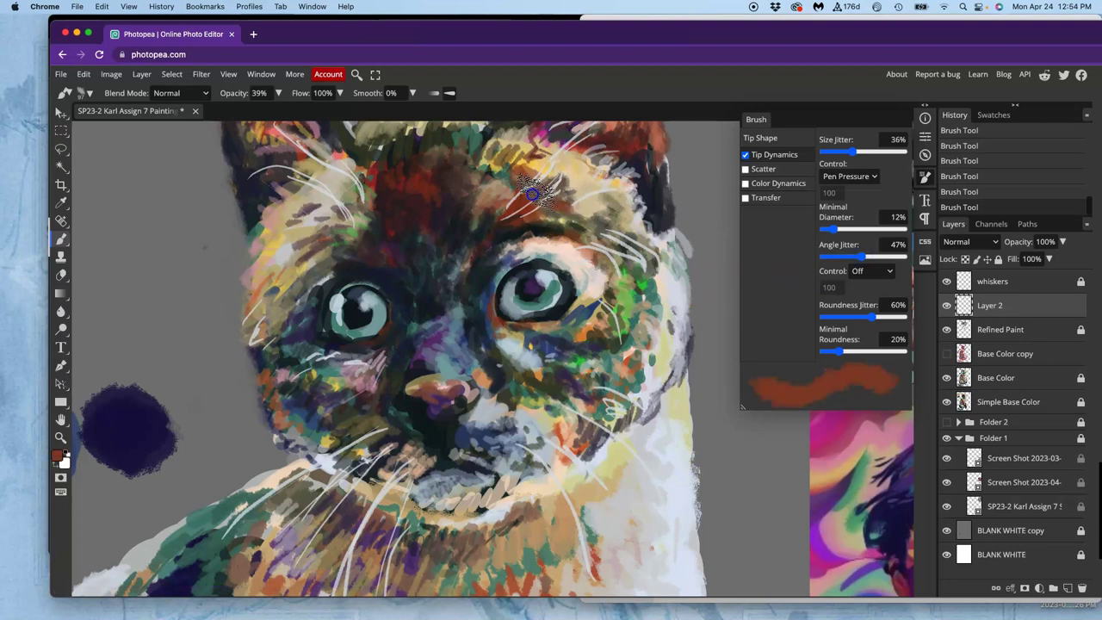
mouse_move(532, 195)
mouse_down()
mouse_move(555, 178)
mouse_move(563, 203)
mouse_move(576, 205)
mouse_move(563, 209)
mouse_move(572, 191)
mouse_move(553, 173)
mouse_move(567, 173)
mouse_move(521, 183)
mouse_up()
alt+click(564, 210)
alt+click(569, 173)
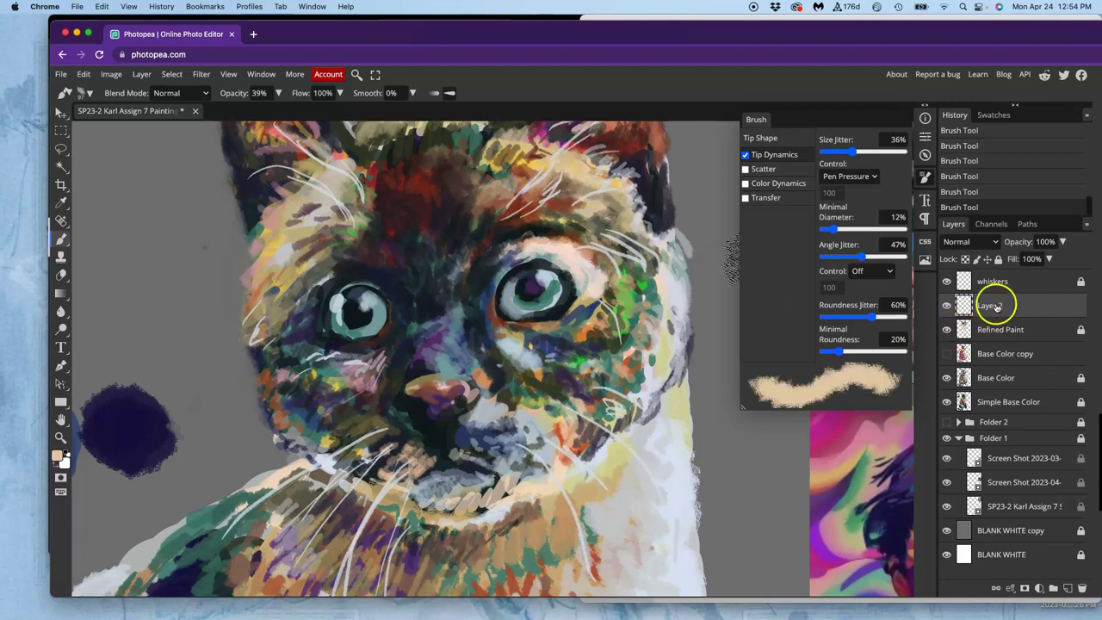
Move Layer 2 above the whiskers layer and paint sampled dark reddish-brown strokes over the fur above the left-hand eye.
drag(995, 308, 991, 283)
drag(964, 324, 990, 277)
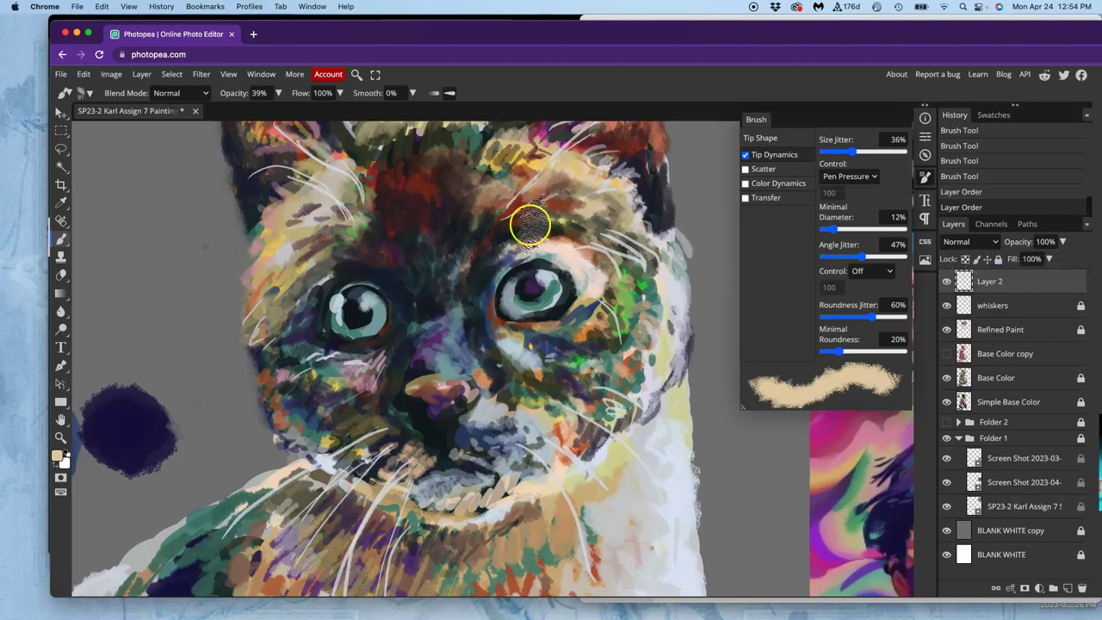
alt+click(357, 208)
drag(348, 199, 355, 183)
drag(346, 184, 368, 184)
mouse_move(348, 181)
mouse_down()
mouse_move(365, 187)
mouse_move(354, 197)
mouse_up()
alt+click(385, 188)
mouse_move(336, 201)
mouse_down()
mouse_move(304, 234)
mouse_move(360, 222)
mouse_up()
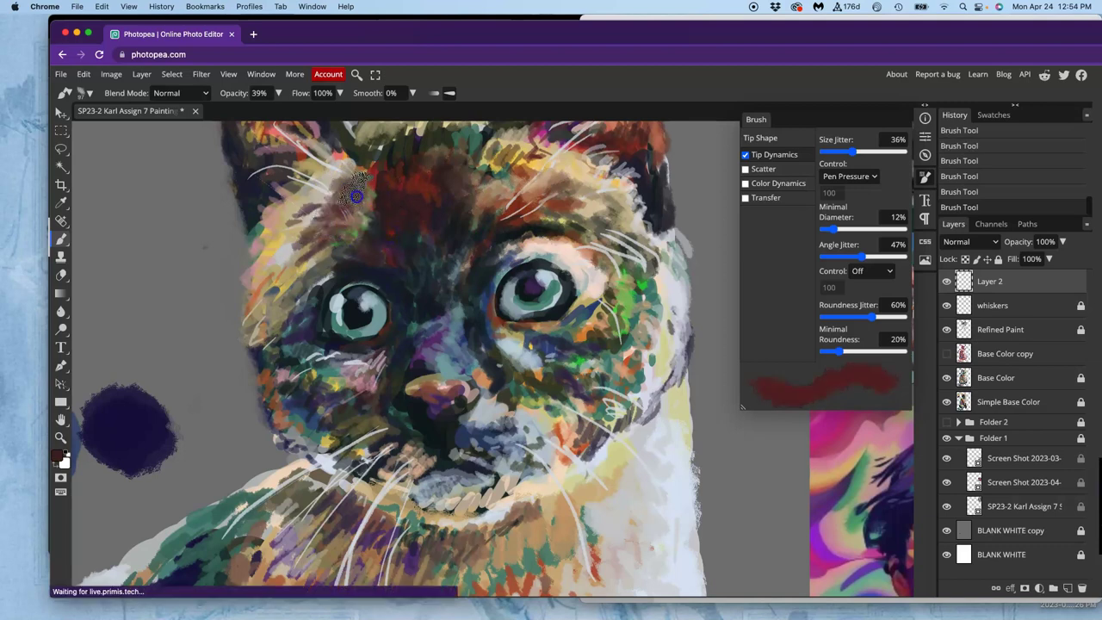
Blend sampled tan and dark brown strokes into the edge of the forehead above the left-hand eye.
click(422, 260)
alt+click(504, 186)
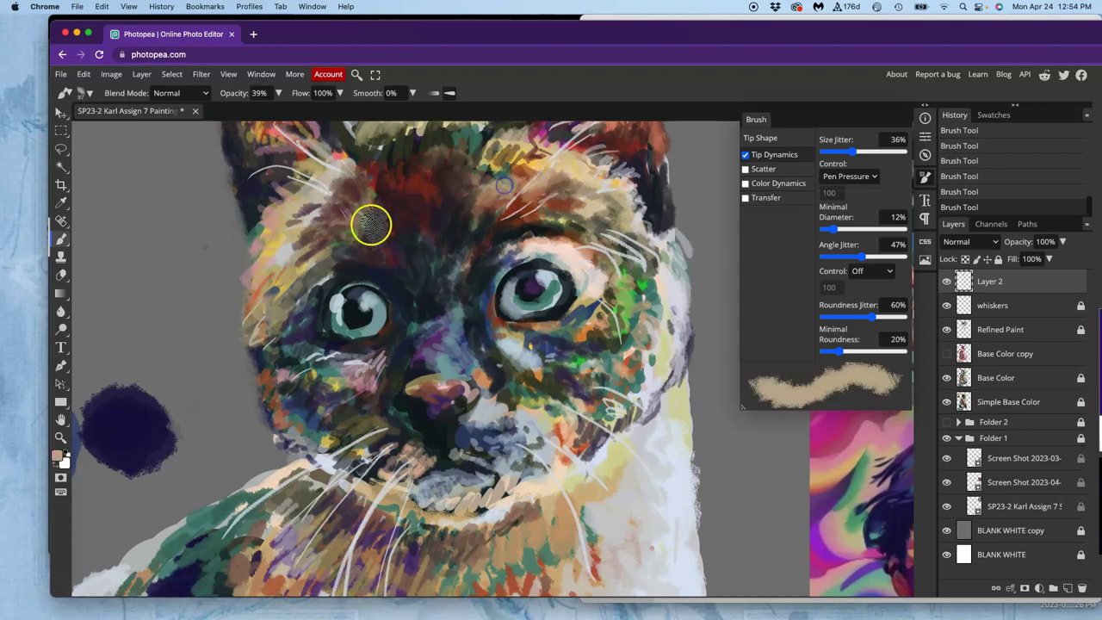
mouse_move(365, 224)
mouse_down()
mouse_move(364, 184)
mouse_move(367, 213)
mouse_up()
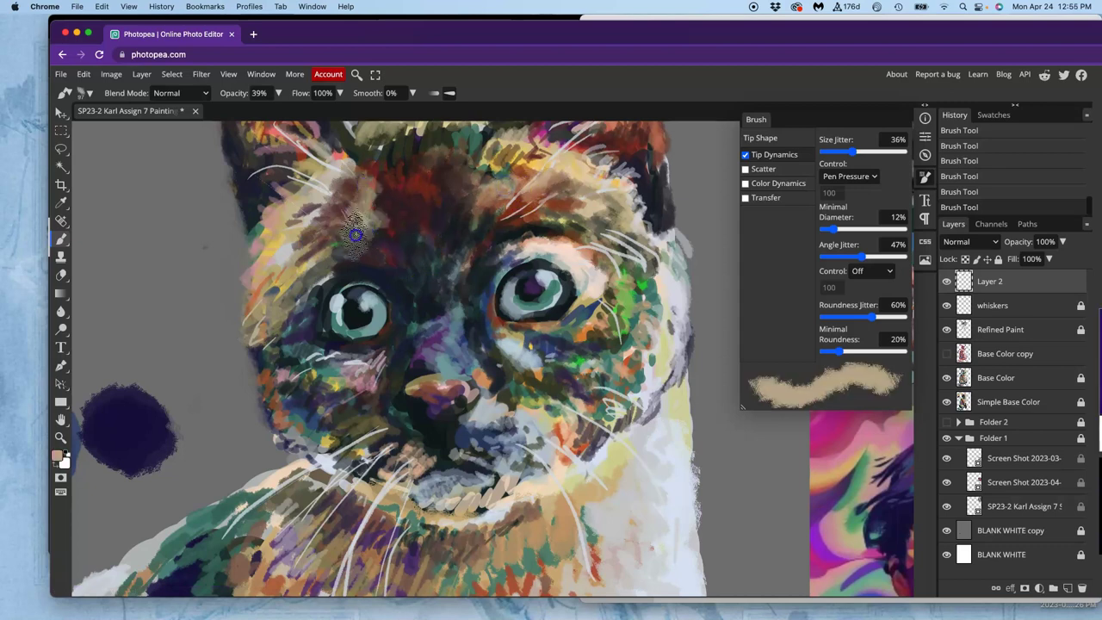
alt+click(374, 246)
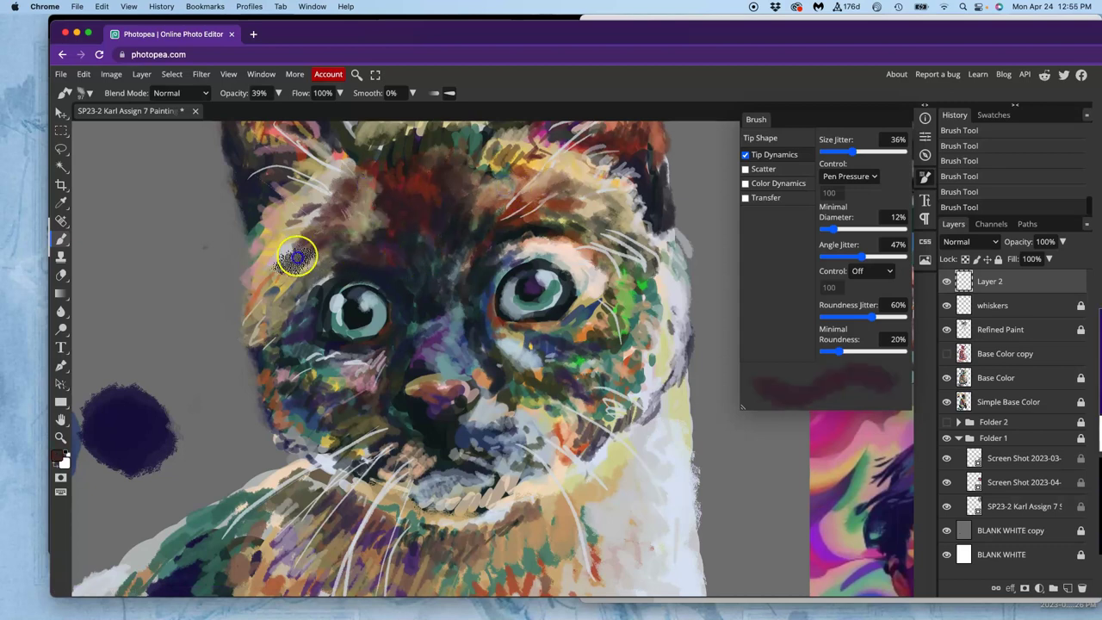
Add strokes in sampled pink and mustard tan to the fur between the left-hand ear and eye.
alt+click(335, 174)
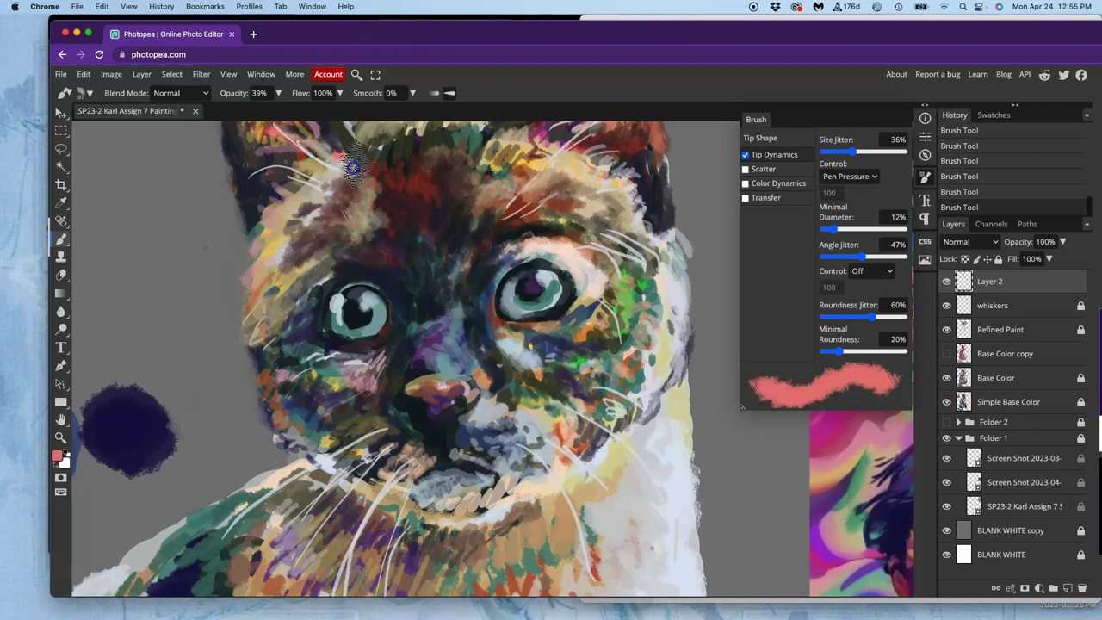
alt+click(291, 272)
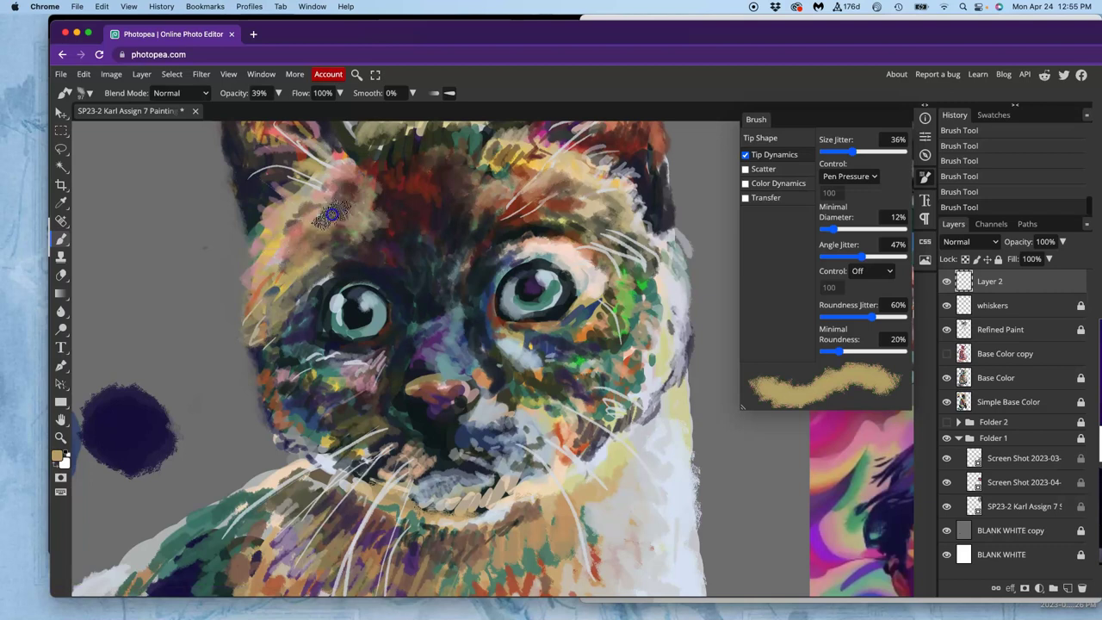
mouse_move(337, 174)
mouse_down()
mouse_move(361, 195)
mouse_move(330, 239)
mouse_up()
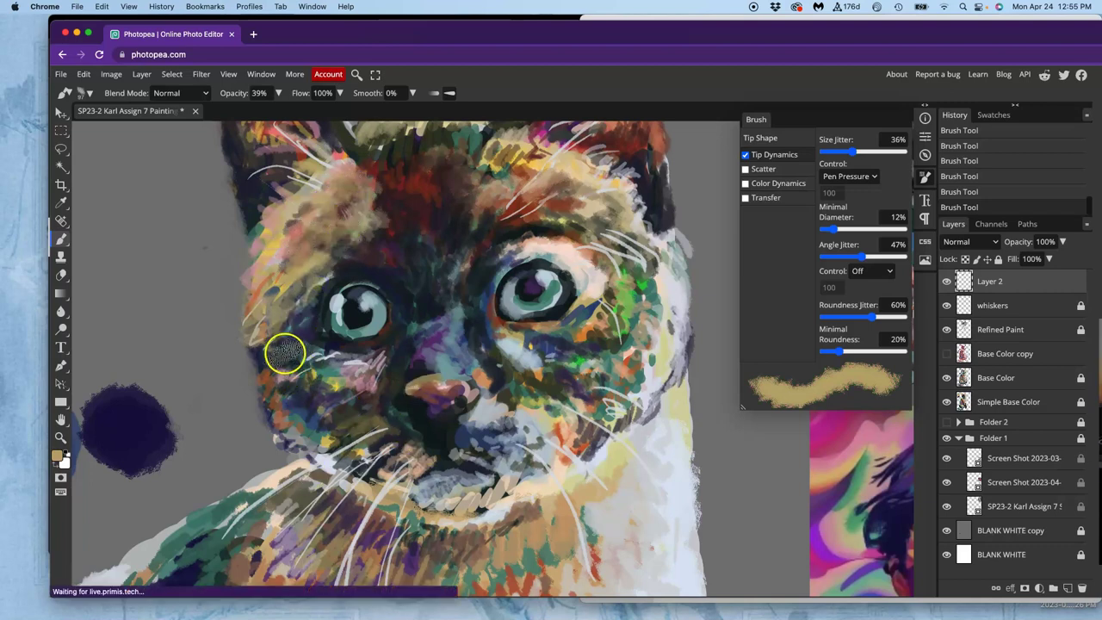
Paint green strokes on the left-hand cheek, then pale green and grey strokes on the right-hand cheek and under its eye.
alt+click(321, 375)
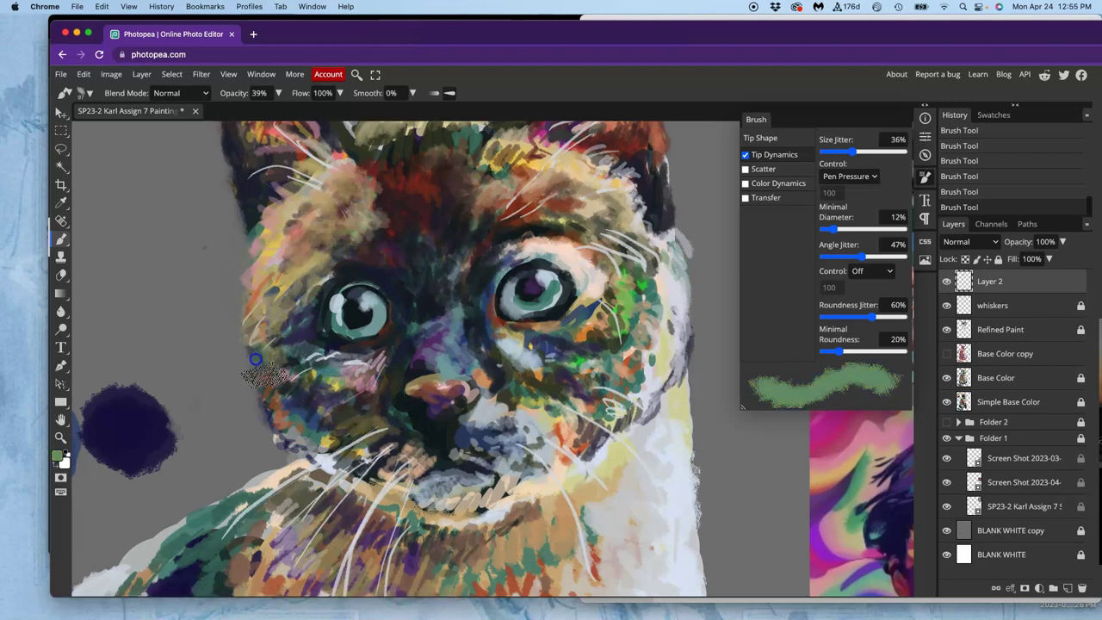
drag(311, 393, 366, 398)
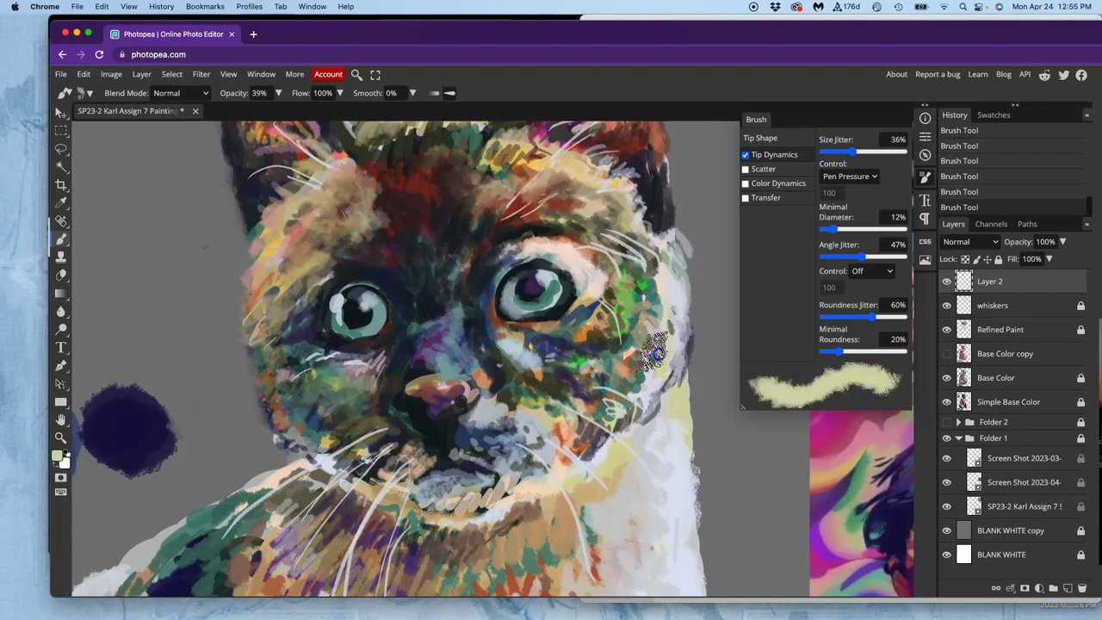
drag(523, 359, 631, 332)
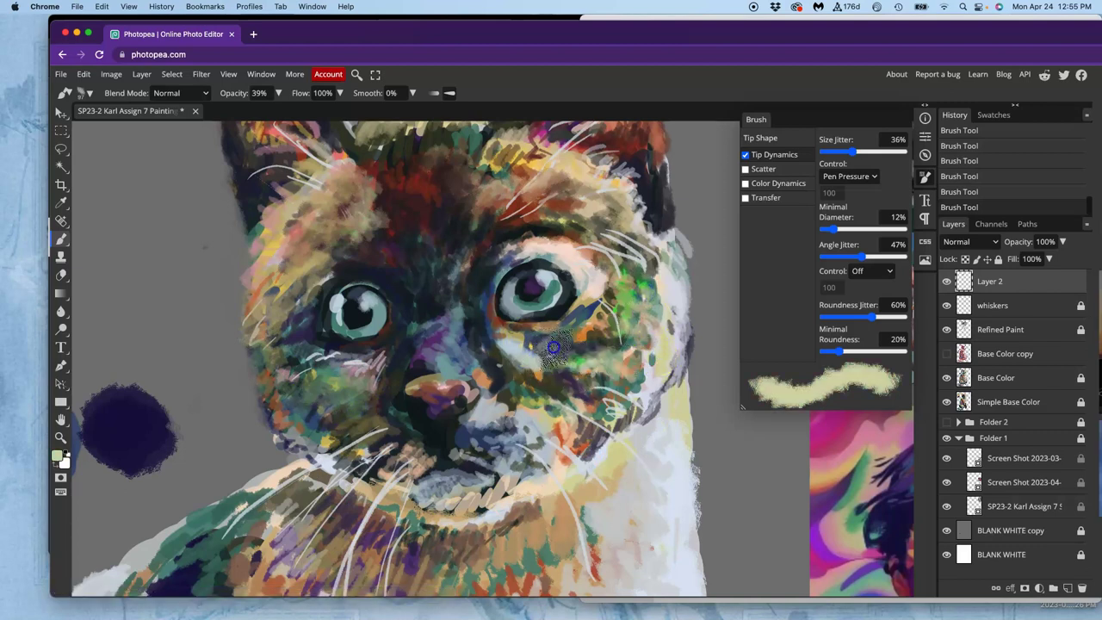
alt+click(545, 342)
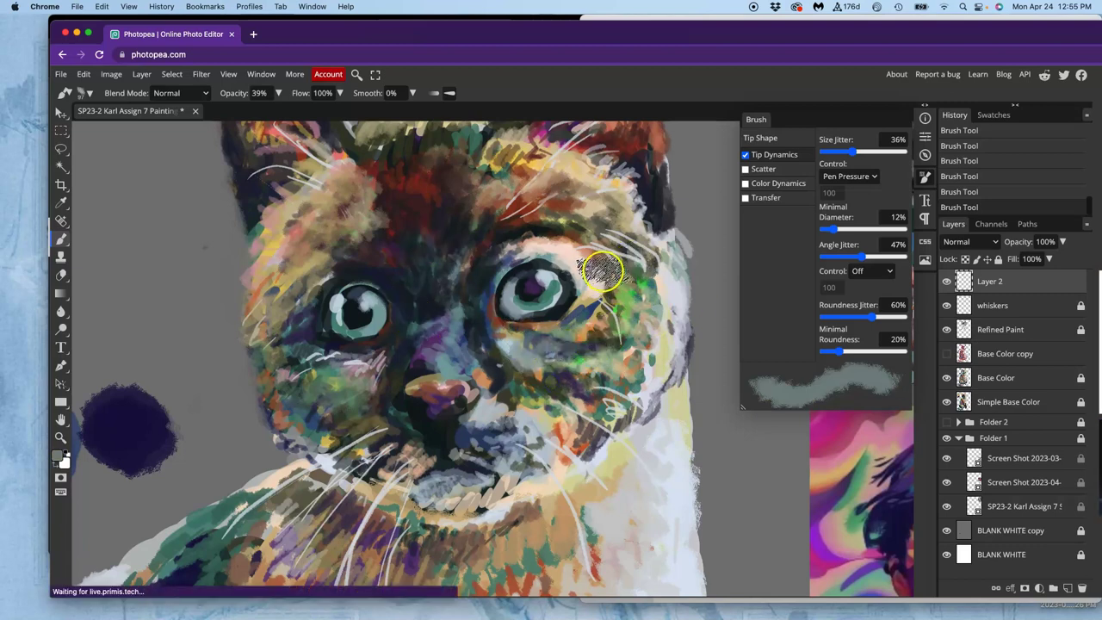
Zoom in on the left-hand eye and paint light grey strokes along the fur at its outer corner.
scroll(543, 278, up, 2)
key(super+plus)
key(super+plus)
key(super+plus)
key(super+plus)
key(super+plus)
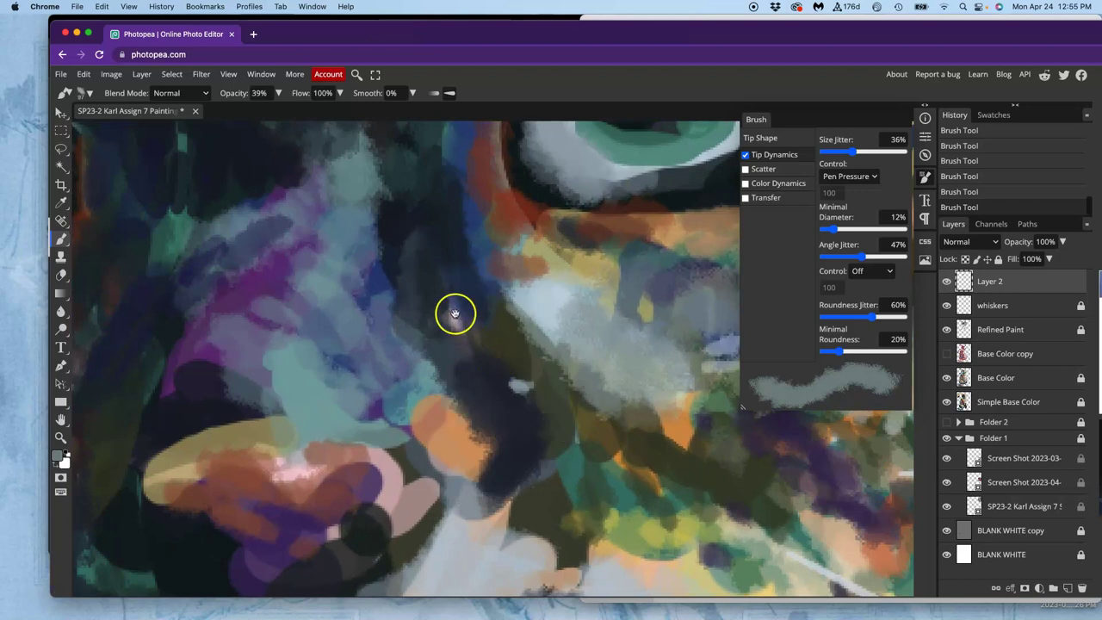
mouse_move(453, 310)
mouse_down()
mouse_move(510, 389)
mouse_move(574, 451)
mouse_up()
drag(522, 355, 620, 401)
drag(509, 307, 593, 469)
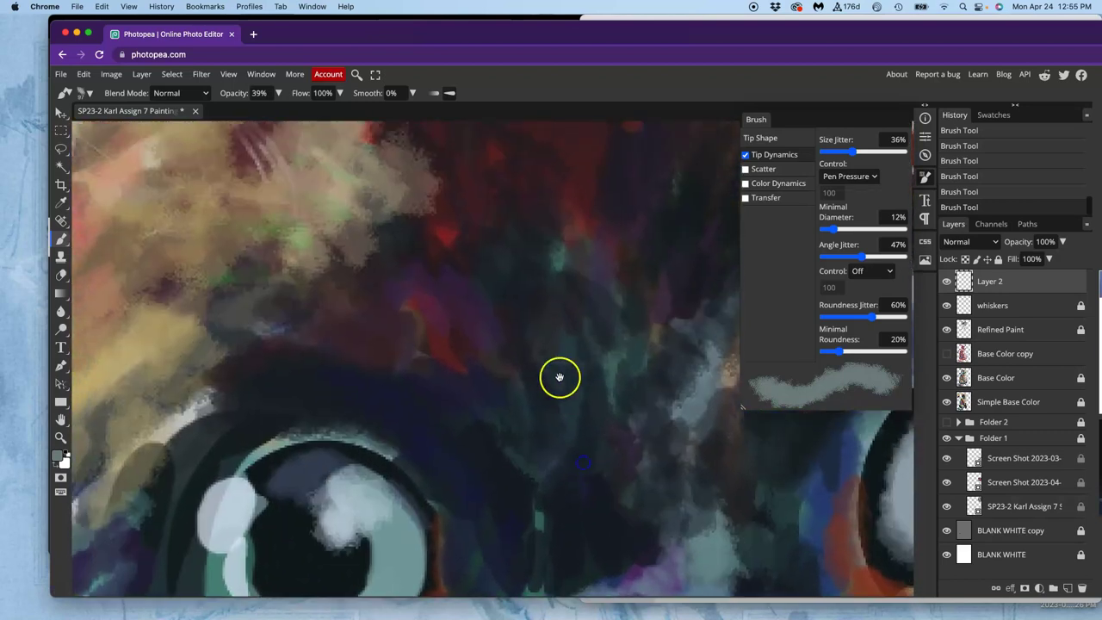
mouse_move(543, 371)
mouse_down()
mouse_move(615, 439)
mouse_move(525, 391)
mouse_move(580, 330)
mouse_move(574, 291)
mouse_move(416, 284)
mouse_move(447, 239)
mouse_up()
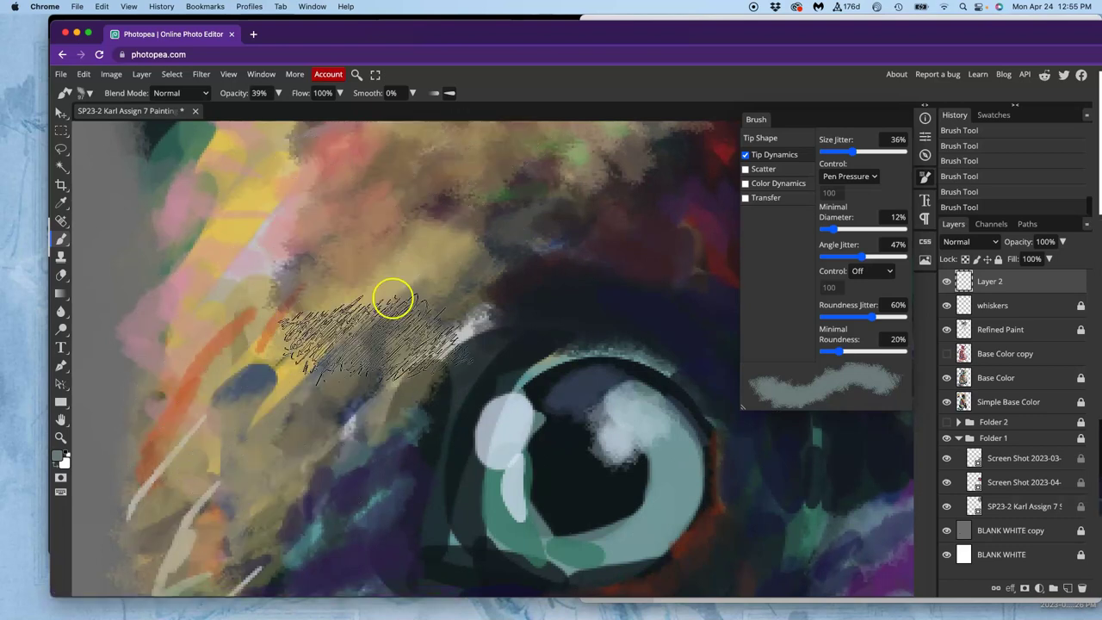
alt+click(450, 336)
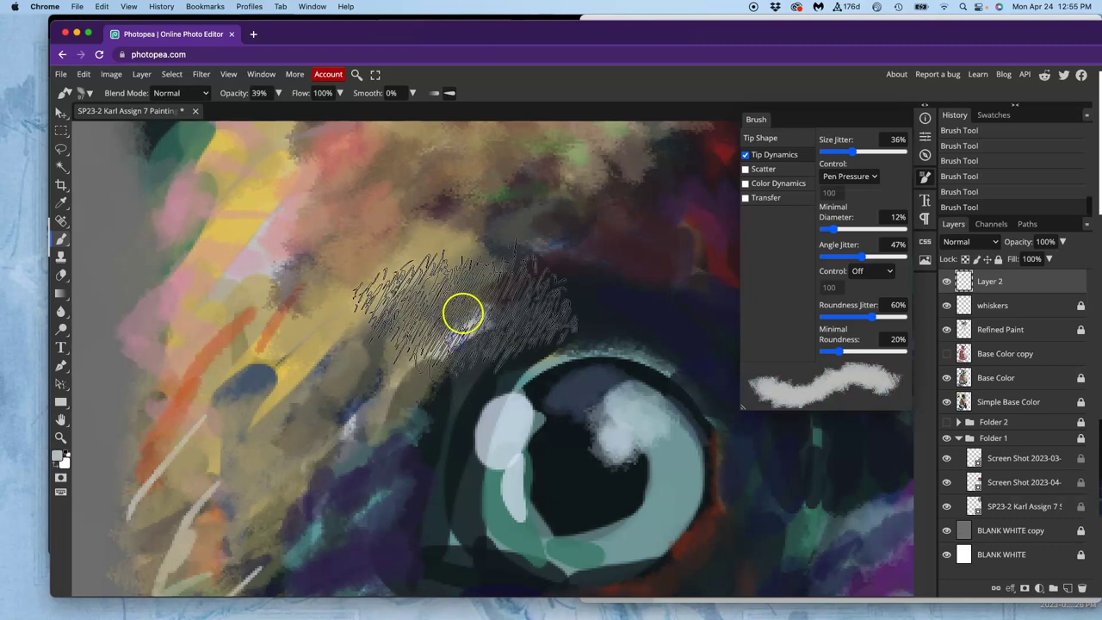
drag(462, 313, 371, 403)
Blend strokes in sampled pink and green tones into the yellow fur at the outer edge of the face.
alt+click(278, 242)
mouse_move(279, 241)
mouse_down()
mouse_move(309, 186)
mouse_move(237, 231)
mouse_up()
alt+click(186, 156)
drag(337, 224, 312, 258)
Undo the green stroke above the left-hand eye and darken the area around its upper rim with sampled near-black green strokes.
mouse_move(222, 303)
mouse_down()
mouse_move(207, 331)
mouse_move(199, 258)
mouse_move(196, 593)
mouse_move(290, 585)
mouse_move(400, 380)
mouse_move(218, 423)
mouse_move(199, 446)
mouse_move(228, 519)
mouse_move(214, 517)
mouse_move(426, 545)
mouse_move(467, 428)
mouse_move(507, 375)
mouse_move(559, 347)
mouse_move(652, 430)
mouse_up()
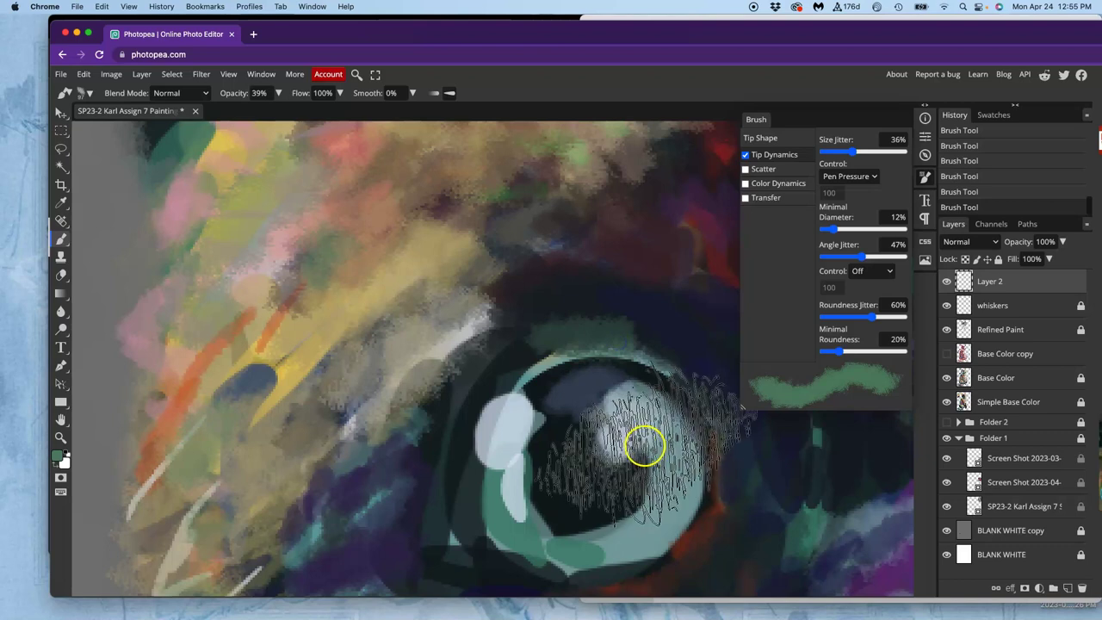
key(super+z)
alt+click(519, 355)
mouse_move(571, 344)
mouse_down()
mouse_move(578, 334)
mouse_move(681, 341)
mouse_up()
drag(758, 470, 770, 474)
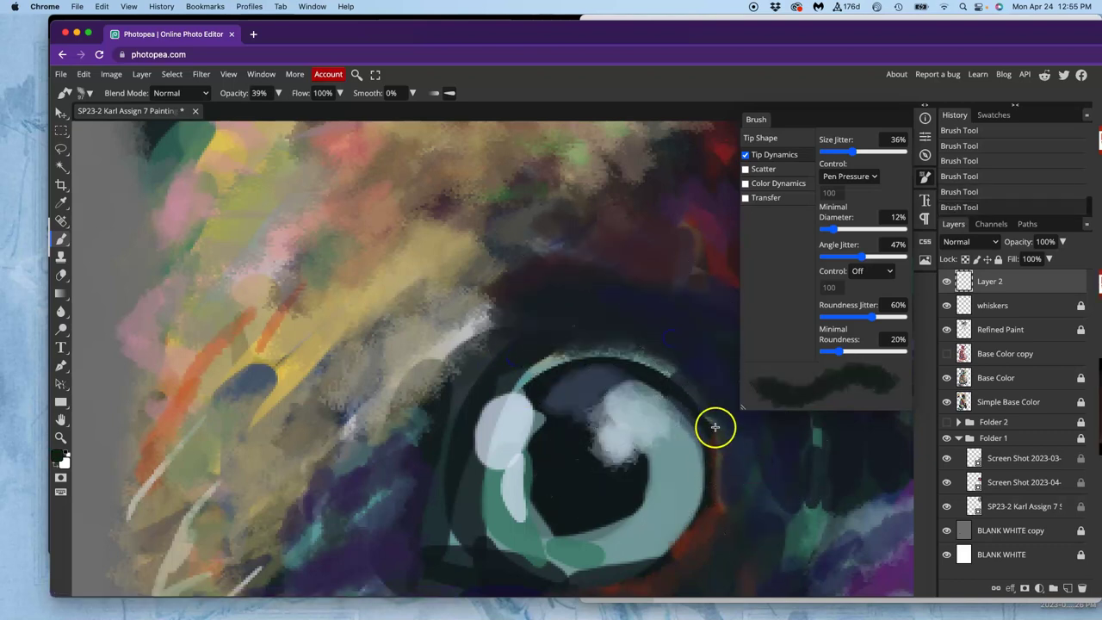
mouse_move(714, 426)
mouse_down()
mouse_move(715, 488)
mouse_move(670, 601)
mouse_move(737, 493)
mouse_move(724, 486)
mouse_move(650, 601)
mouse_move(714, 477)
mouse_move(665, 438)
mouse_move(596, 338)
mouse_up()
Paint sampled near-black strokes beneath the left-hand eye.
mouse_move(439, 398)
mouse_down()
mouse_move(408, 364)
mouse_move(423, 406)
mouse_move(602, 370)
mouse_up()
alt+click(549, 425)
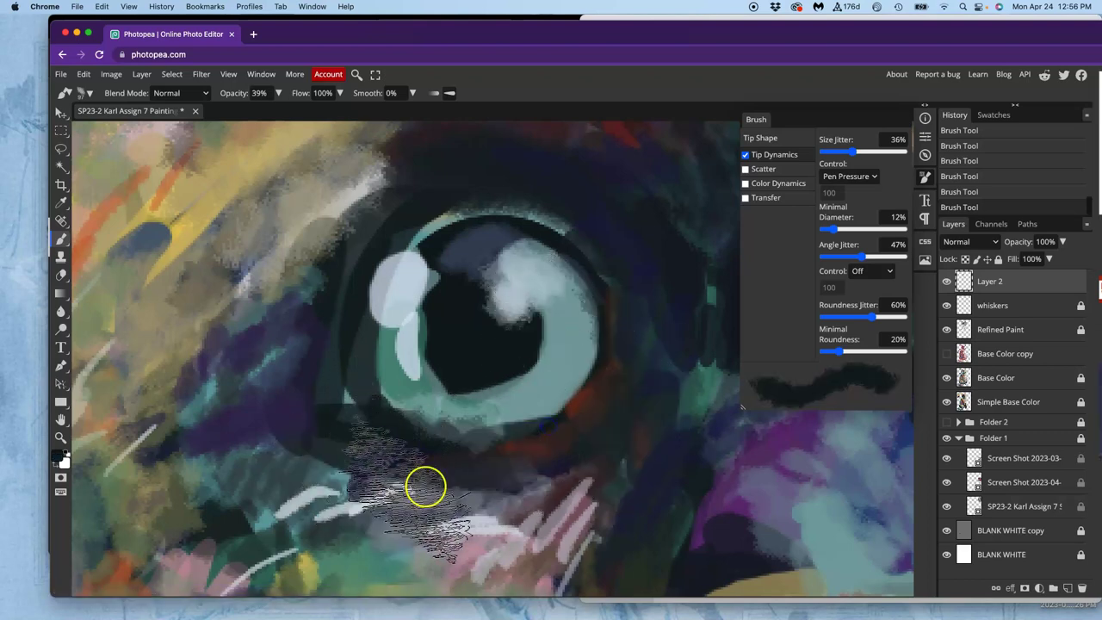
mouse_move(448, 482)
mouse_down()
mouse_move(478, 469)
mouse_move(502, 493)
mouse_move(474, 518)
mouse_move(290, 496)
mouse_move(313, 513)
mouse_move(259, 530)
mouse_up()
Zoom out to the whole face and add dark textured strokes between the eyes, on the forehead and brow.
scroll(662, 456, down, 5)
key(super+minus)
drag(601, 320, 534, 337)
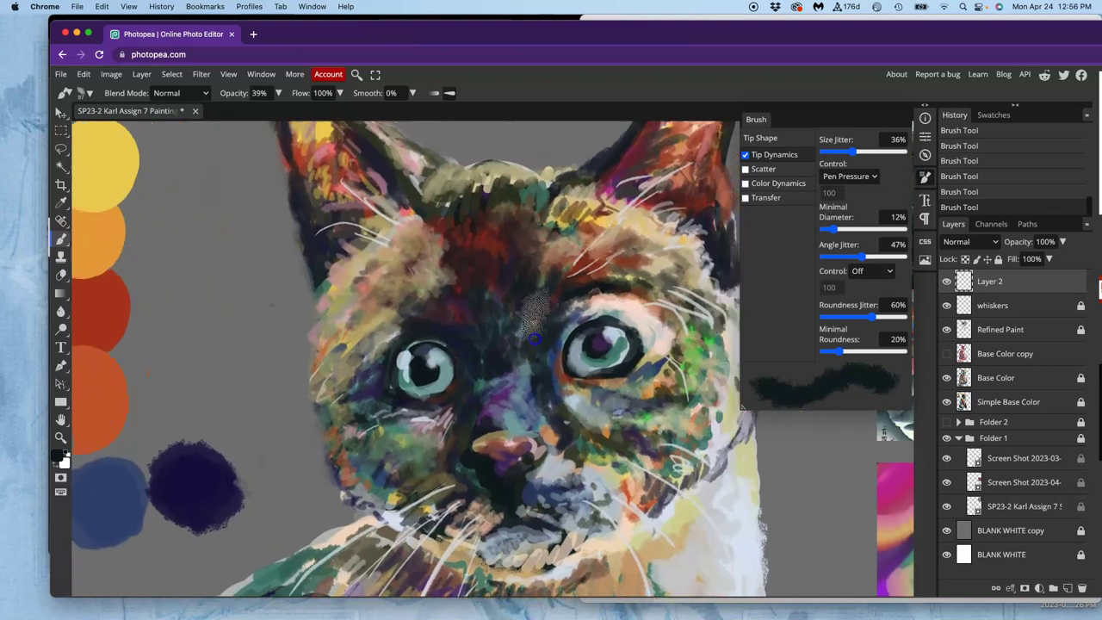
mouse_move(435, 258)
mouse_down()
mouse_move(427, 233)
mouse_move(385, 270)
mouse_up()
mouse_move(473, 258)
mouse_down()
mouse_move(455, 239)
mouse_move(491, 262)
mouse_up()
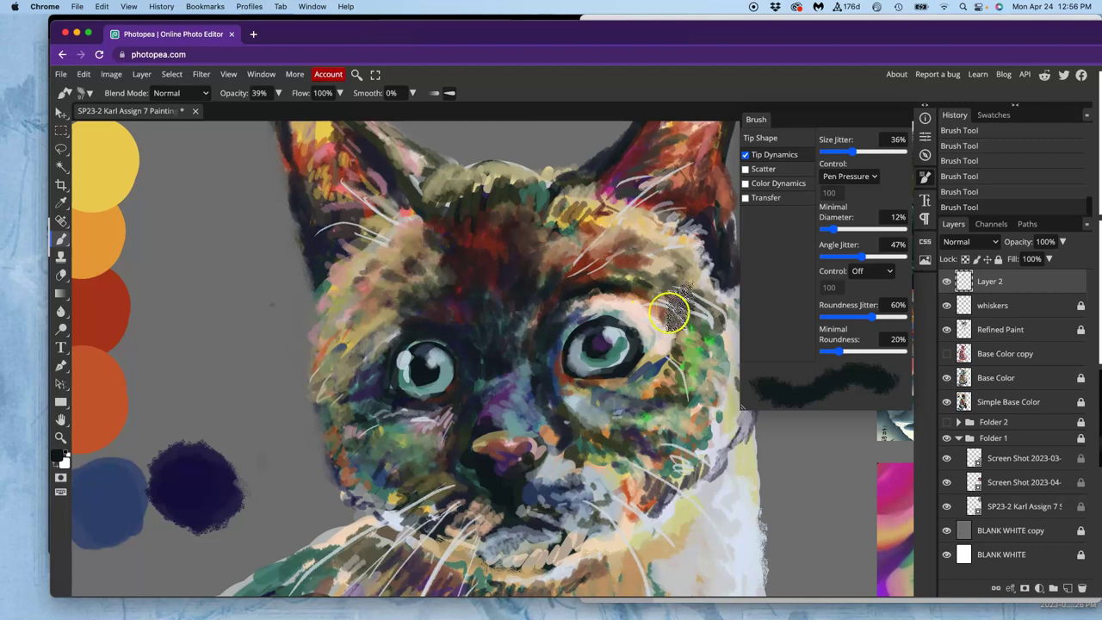
drag(639, 342, 692, 320)
Close the brush settings and display the Navigator beside the painting.
scroll(692, 320, right, 6)
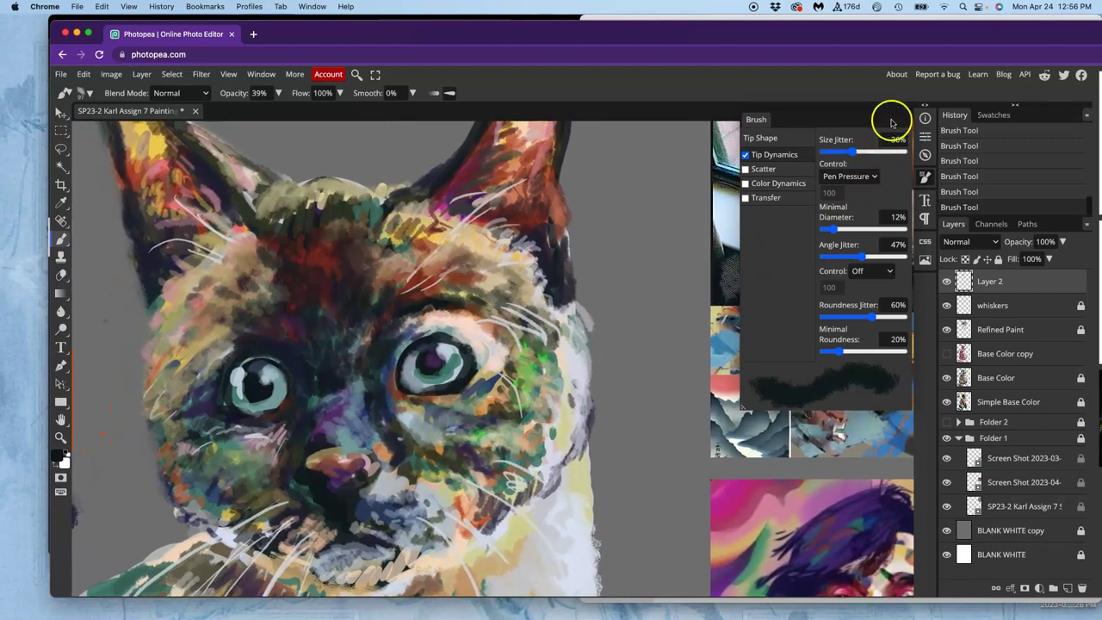
click(923, 177)
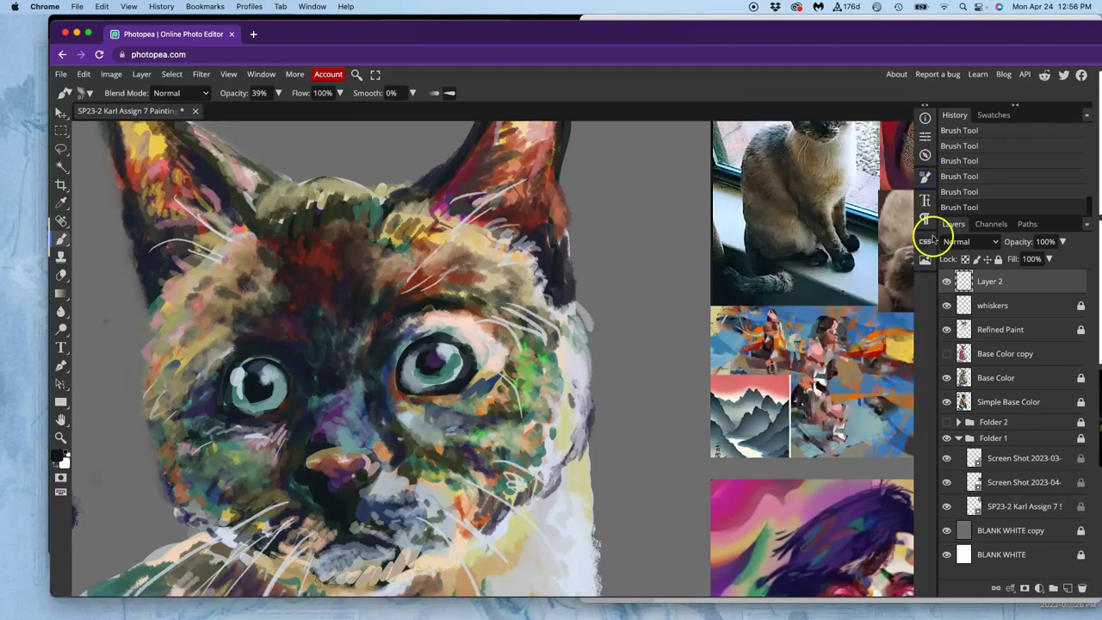
click(926, 260)
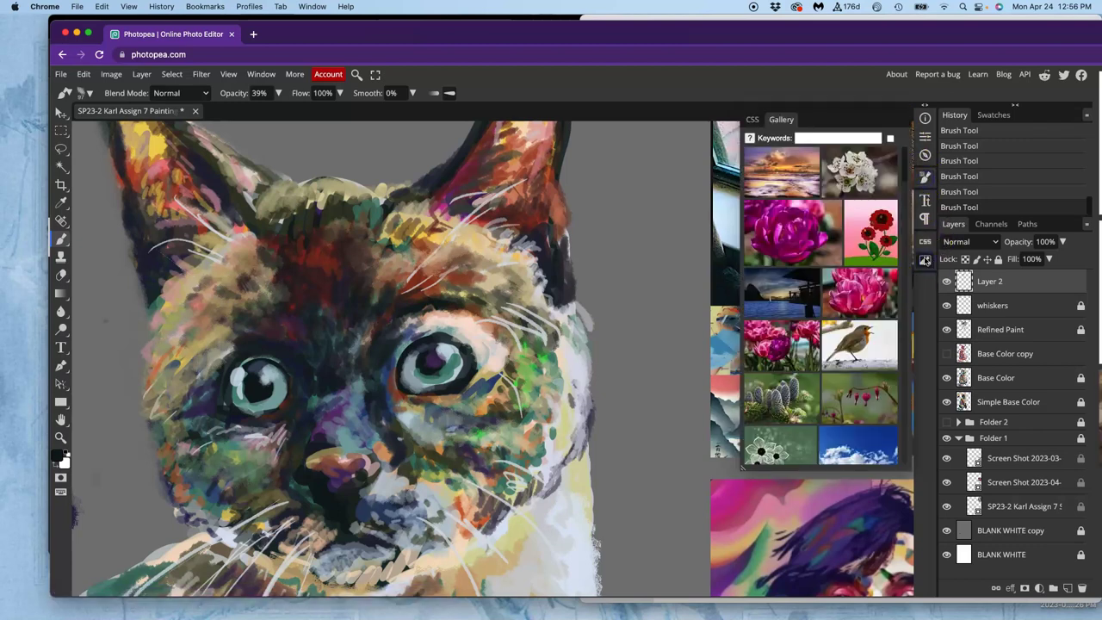
click(926, 260)
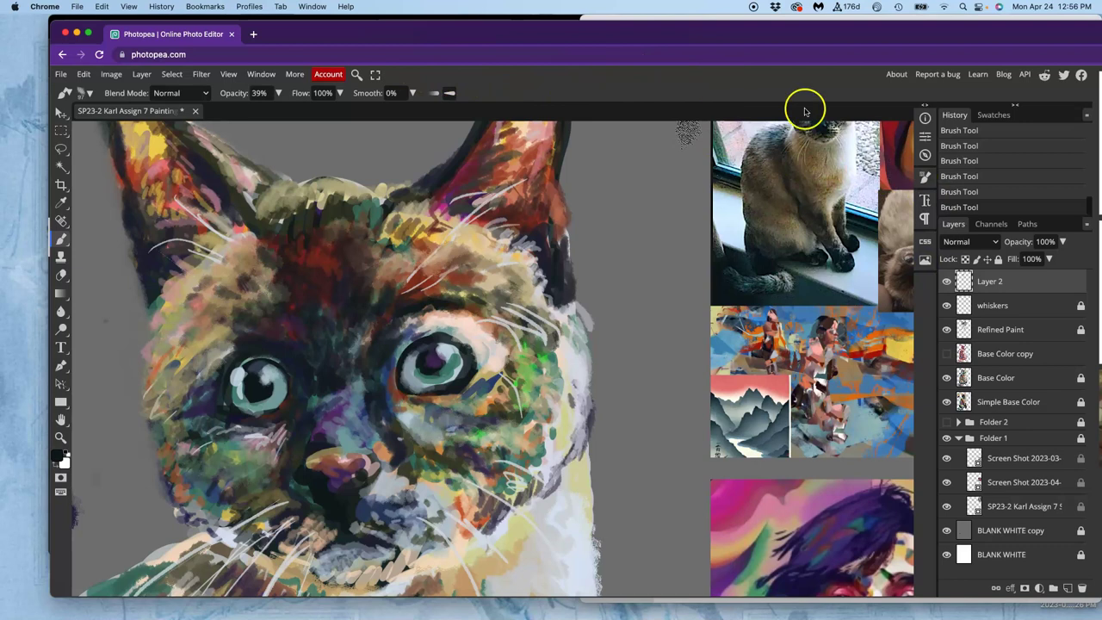
click(925, 155)
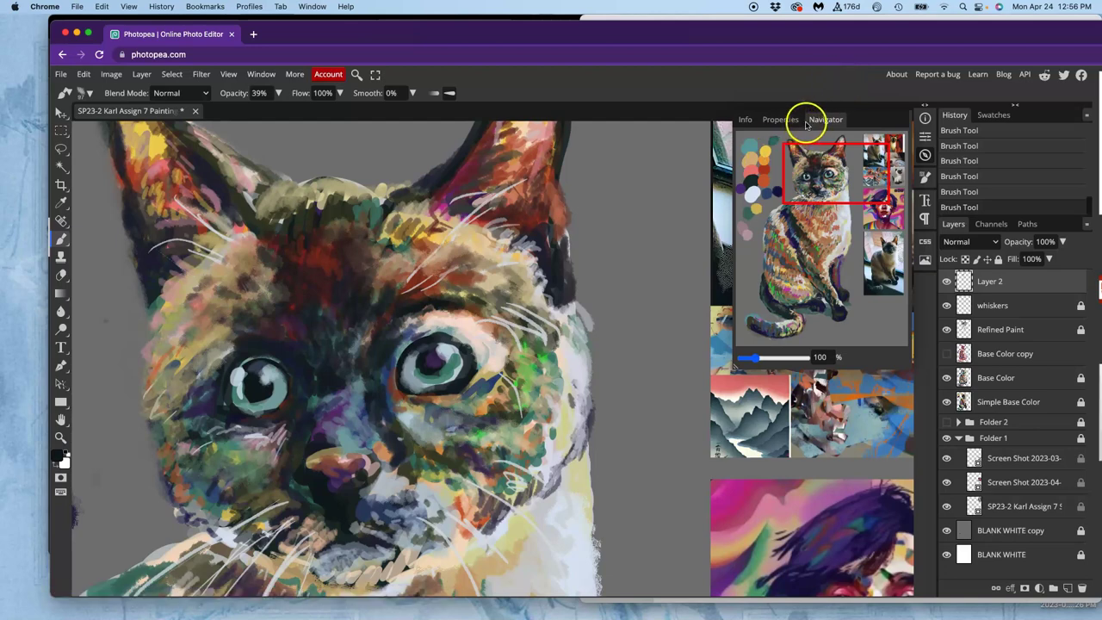
Switch to Finder and open the Assignment 7 style sheet JPG from the Assign #7 folder in the SP23-2 digital art folder.
key(F11)
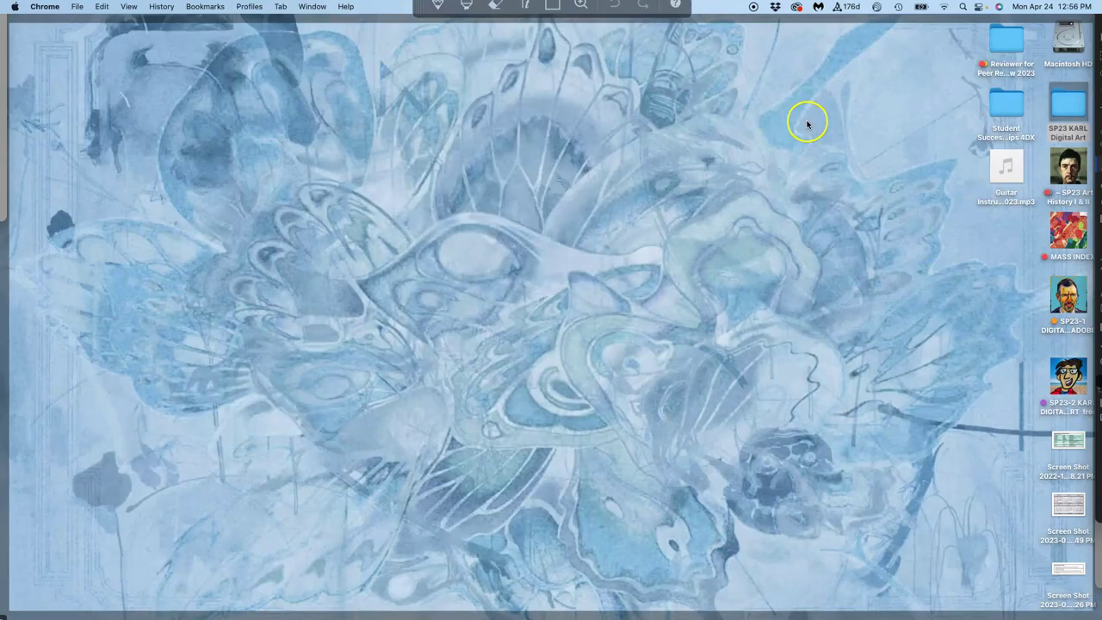
double_click(1066, 366)
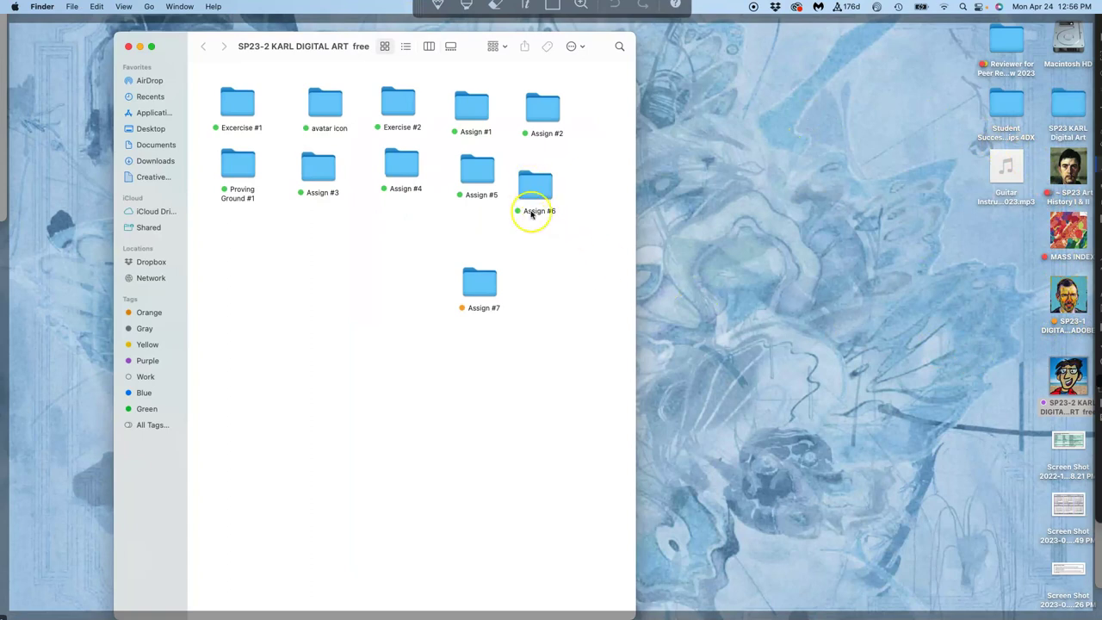
double_click(480, 284)
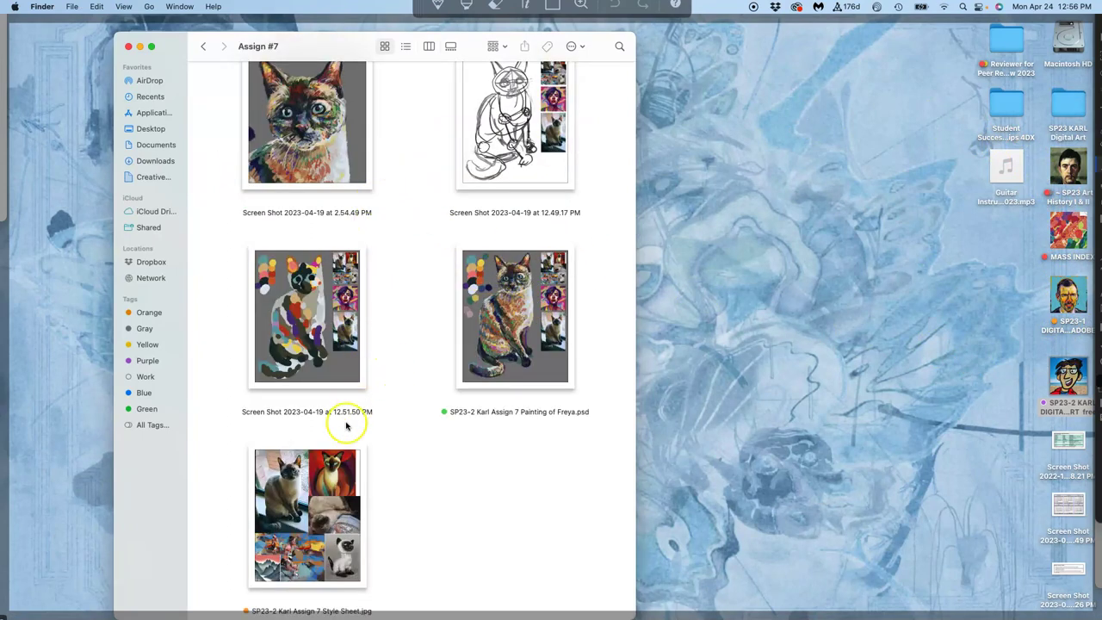
double_click(300, 487)
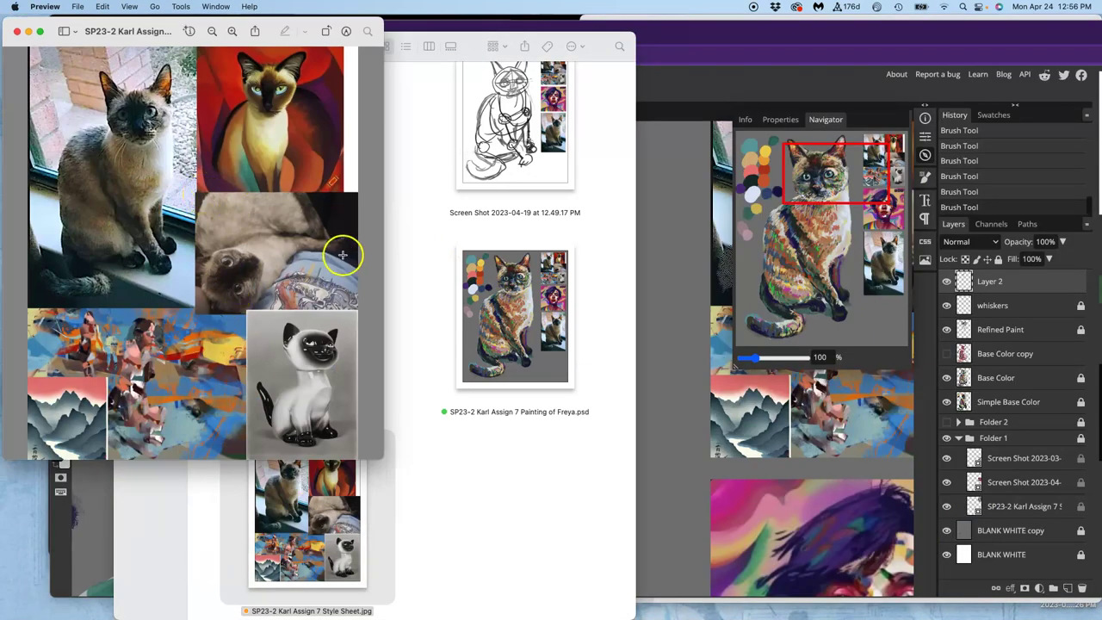
Return to Photopea, move its browser window aside so the style sheet shows beside it, and reduce the browser page zoom.
click(675, 287)
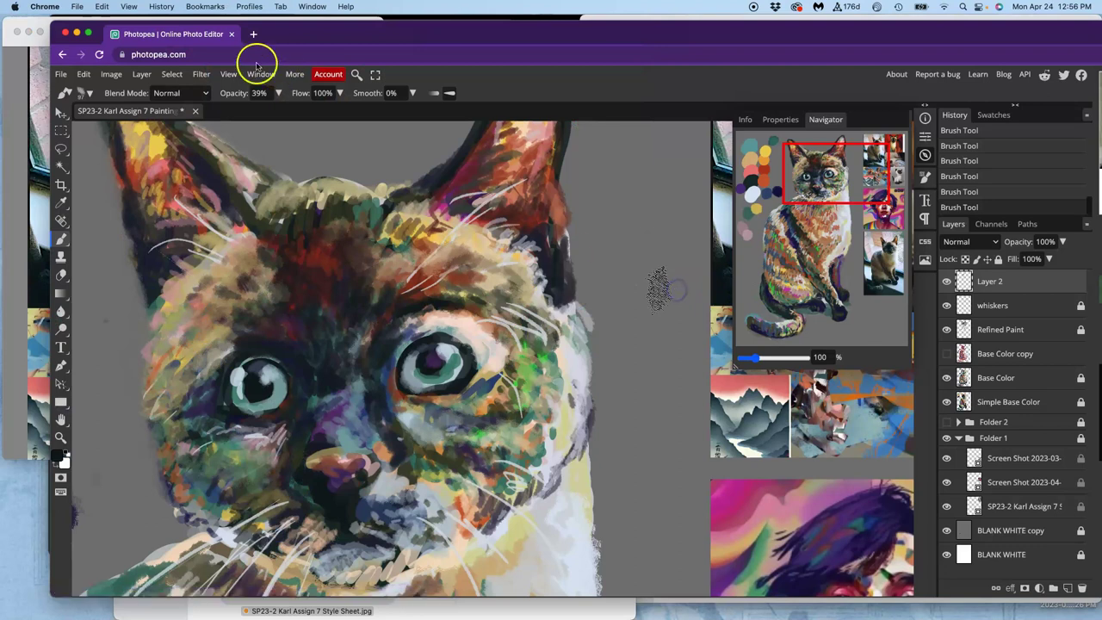
drag(269, 32, 360, 33)
drag(99, 23, 56, 20)
click(371, 54)
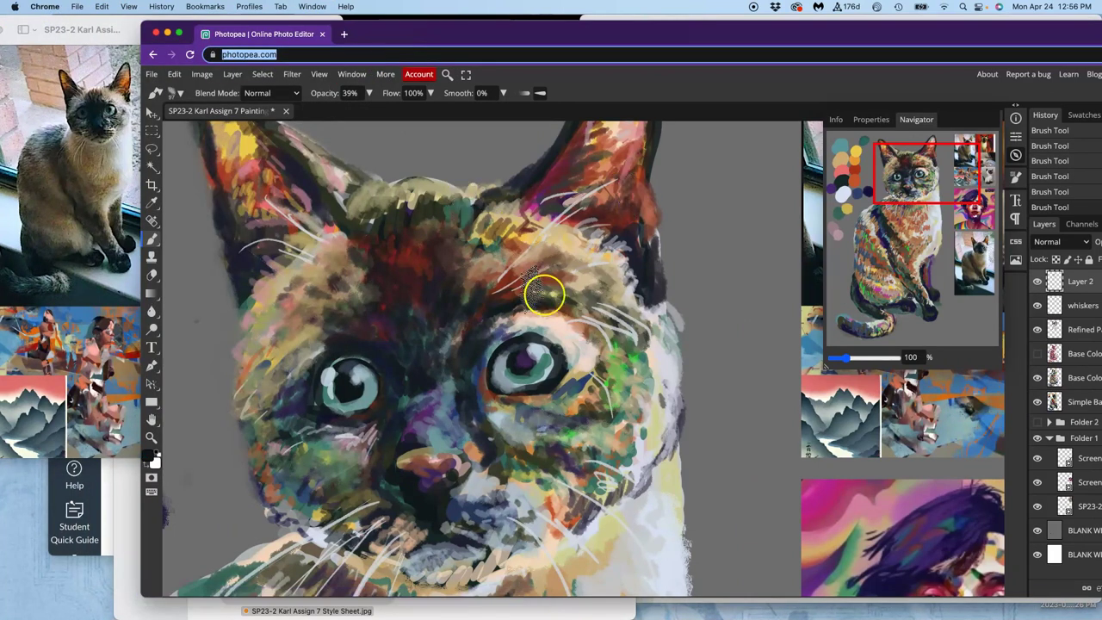
key(super+minus)
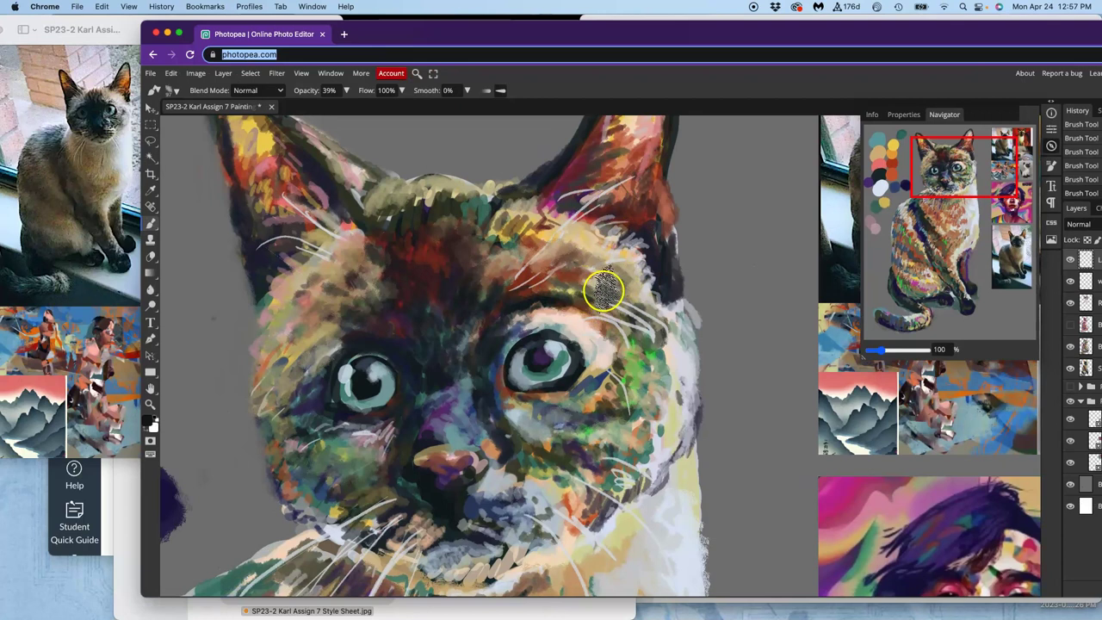
Resize and reposition the browser window so the full layer list shows while the style sheet stays visible beside the painting.
click(531, 77)
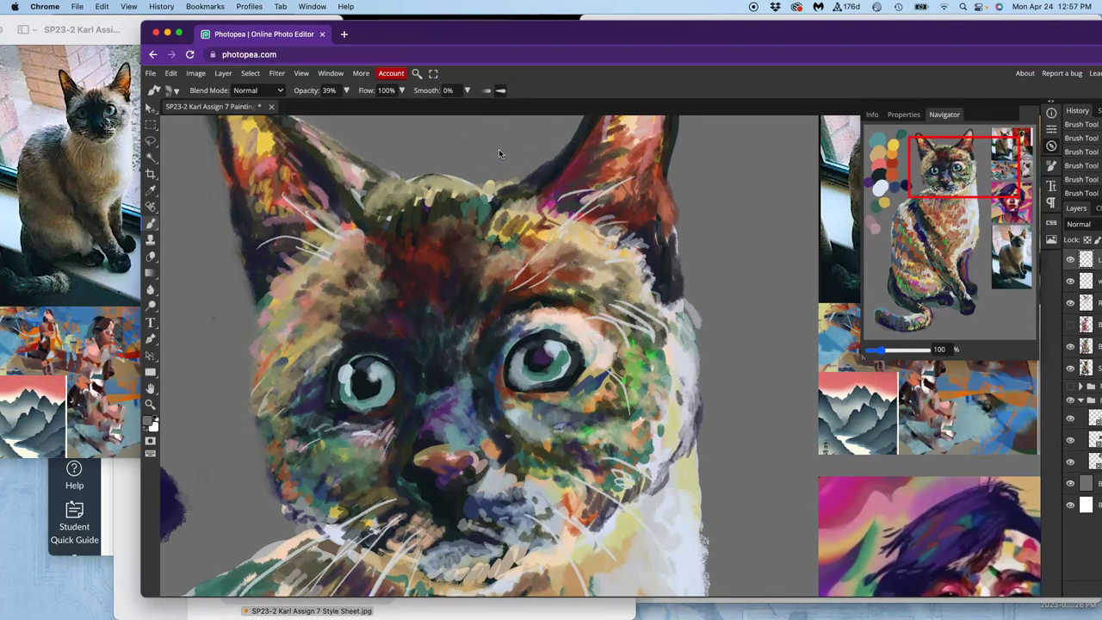
scroll(499, 146, down, 2)
drag(615, 263, 541, 235)
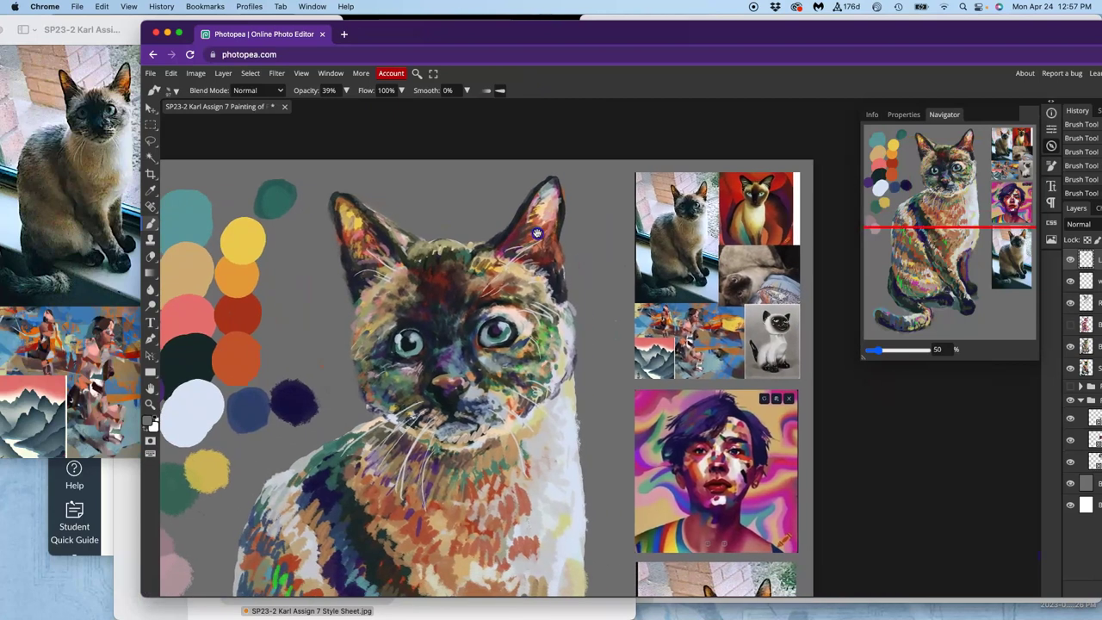
drag(888, 36, 885, 36)
drag(137, 41, 199, 41)
click(503, 64)
drag(801, 38, 736, 42)
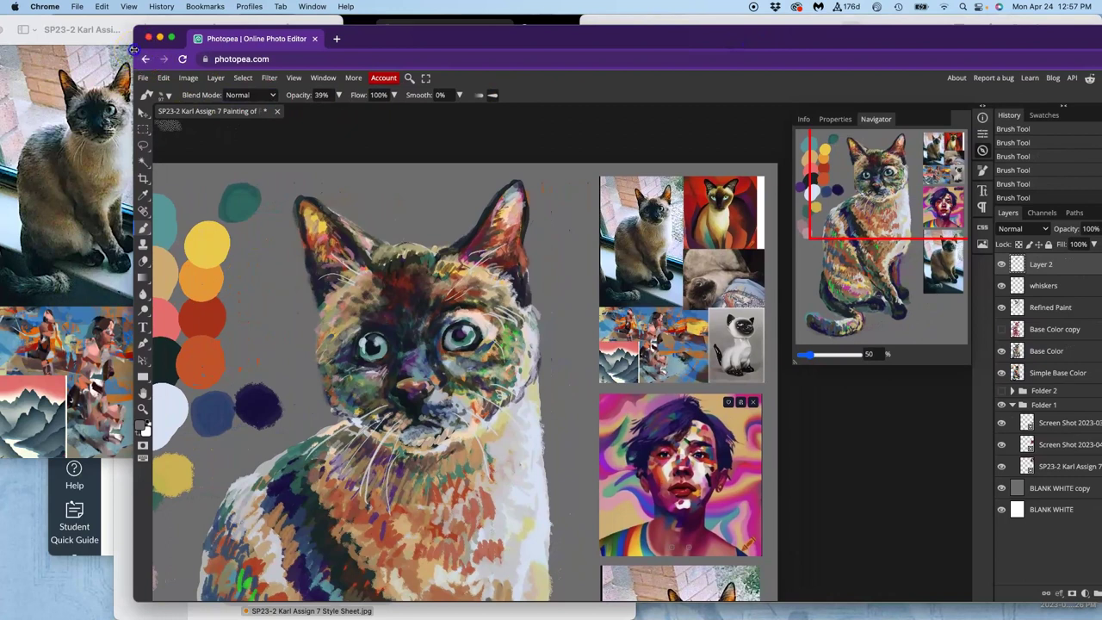
drag(134, 50, 188, 47)
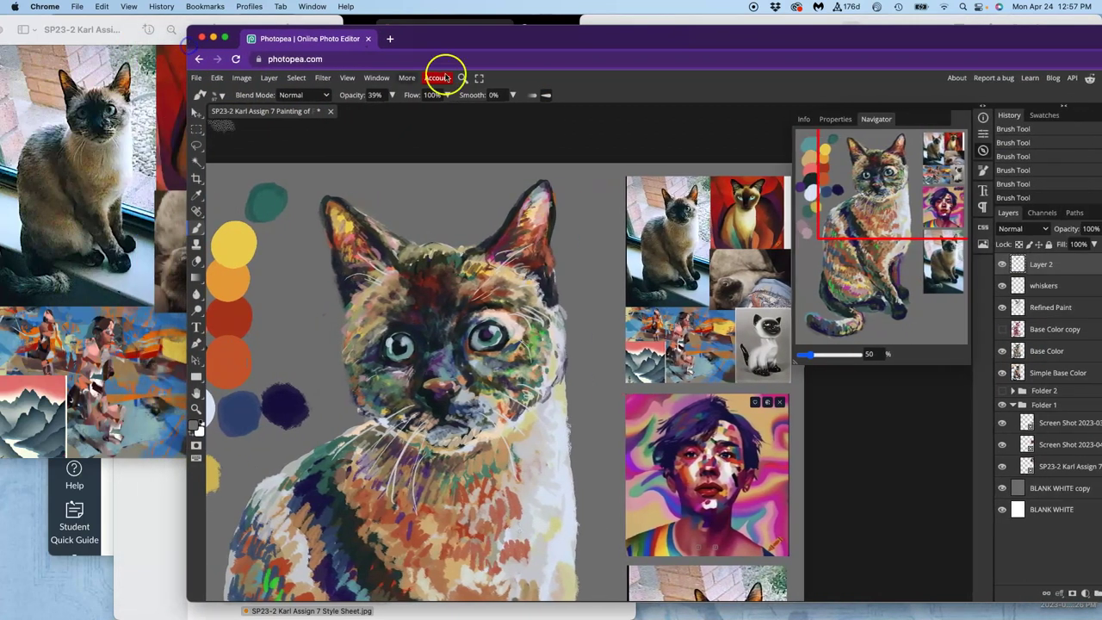
drag(771, 43, 734, 43)
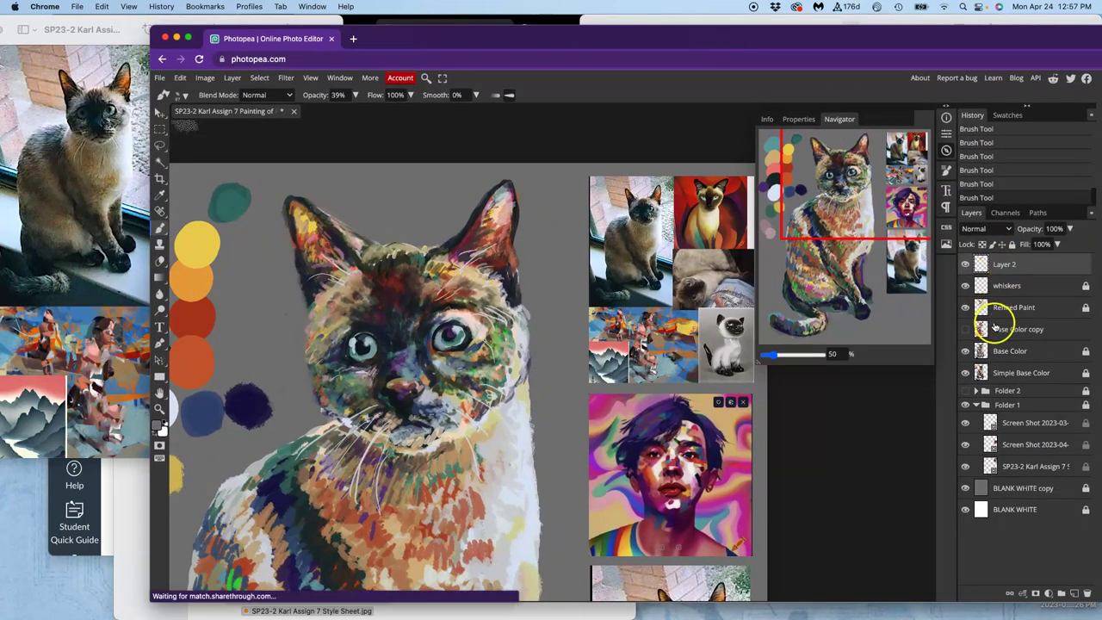
Hide the BLANK WHITE copy and BLANK WHITE background layers and the Folder 1 reference group.
click(967, 487)
click(965, 509)
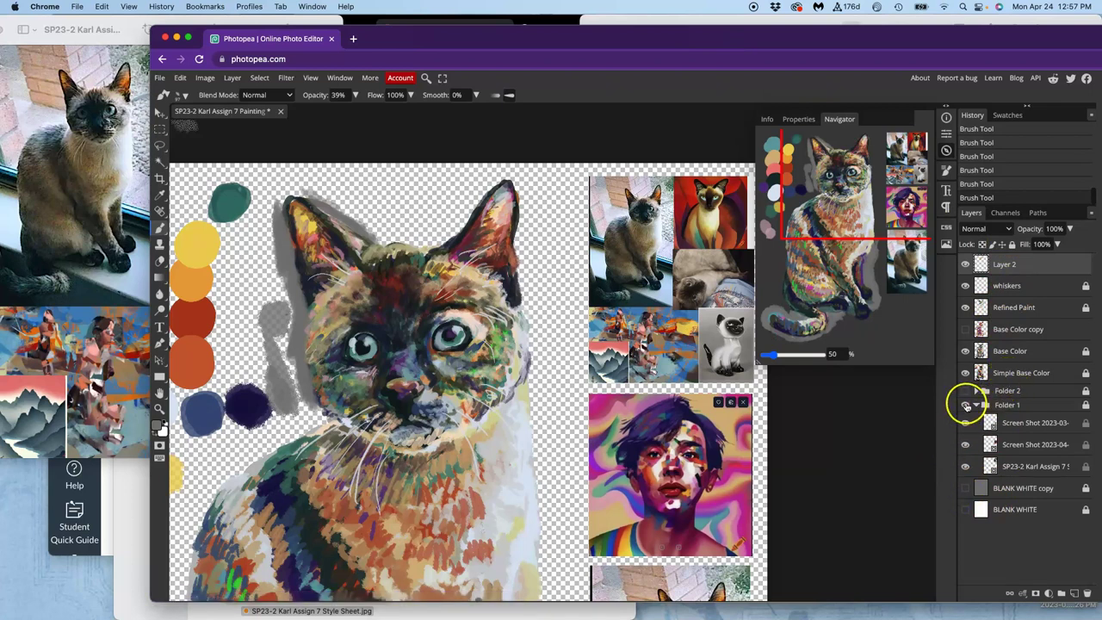
click(966, 405)
click(965, 405)
click(966, 375)
click(966, 375)
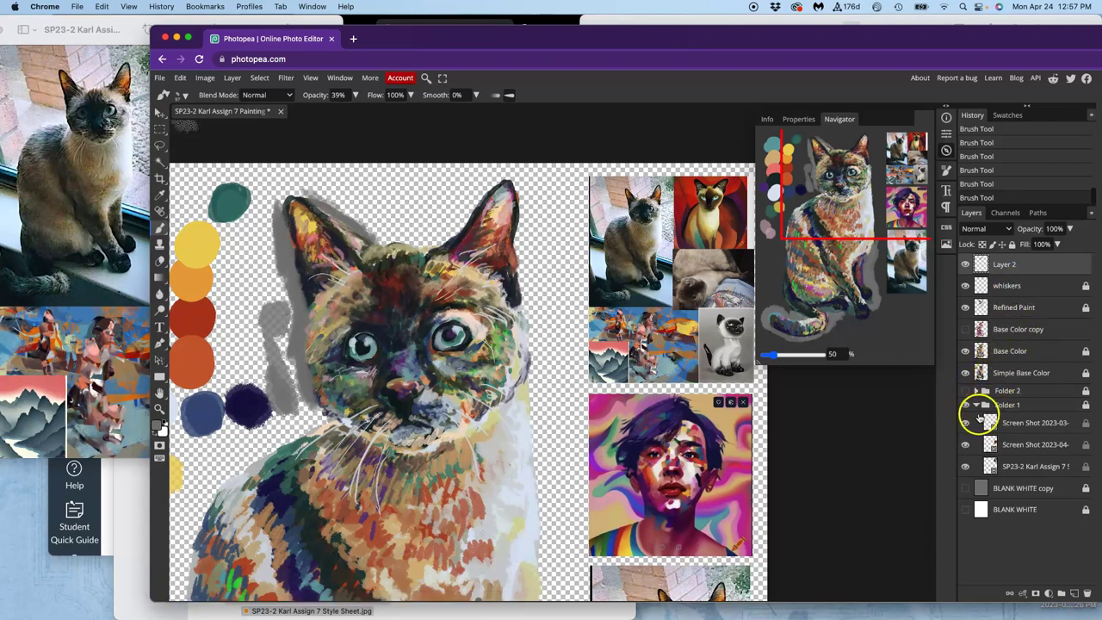
click(965, 404)
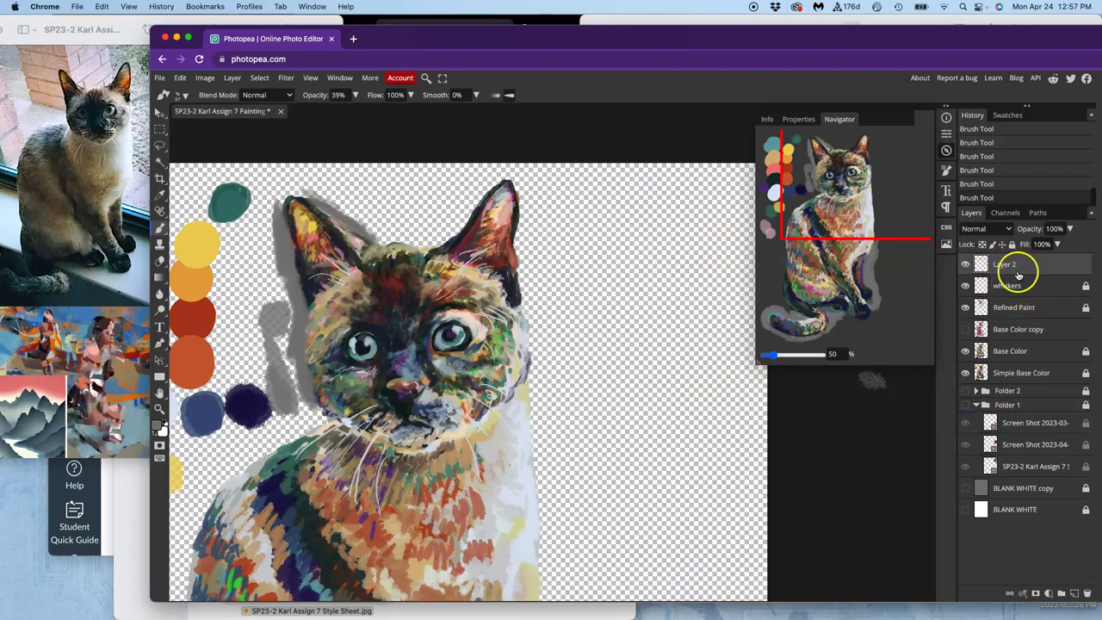
Switch the Base Color and Simple Base Color layers off and on to compare them, leaving the layer style unaltered.
click(966, 352)
click(965, 351)
click(966, 373)
click(967, 373)
click(966, 352)
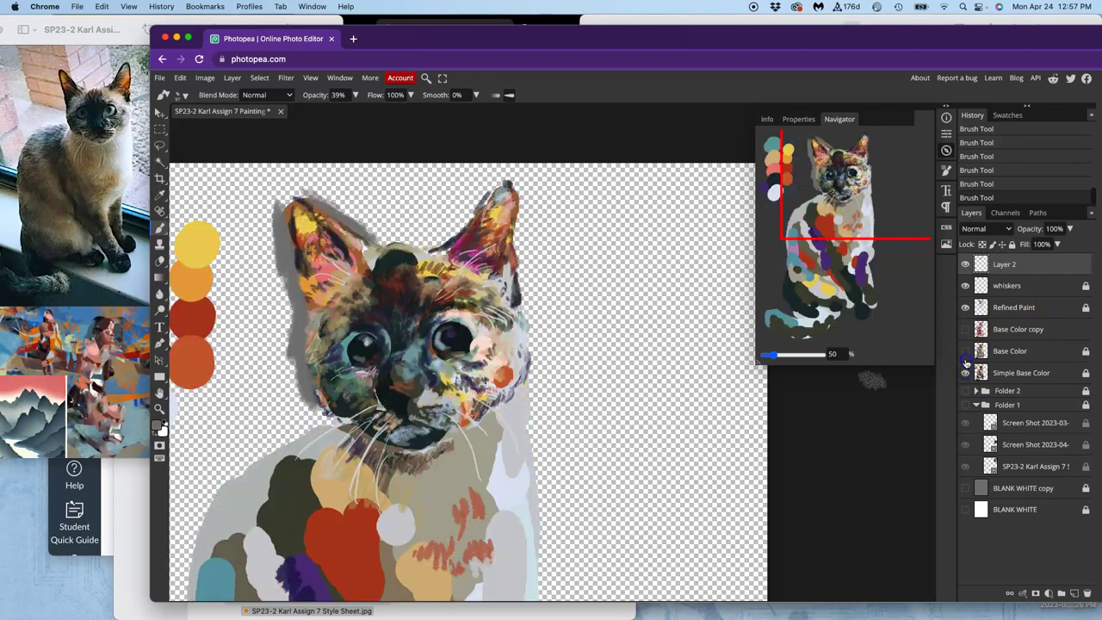
click(966, 352)
click(965, 352)
click(966, 352)
click(964, 365)
double_click(965, 365)
click(965, 366)
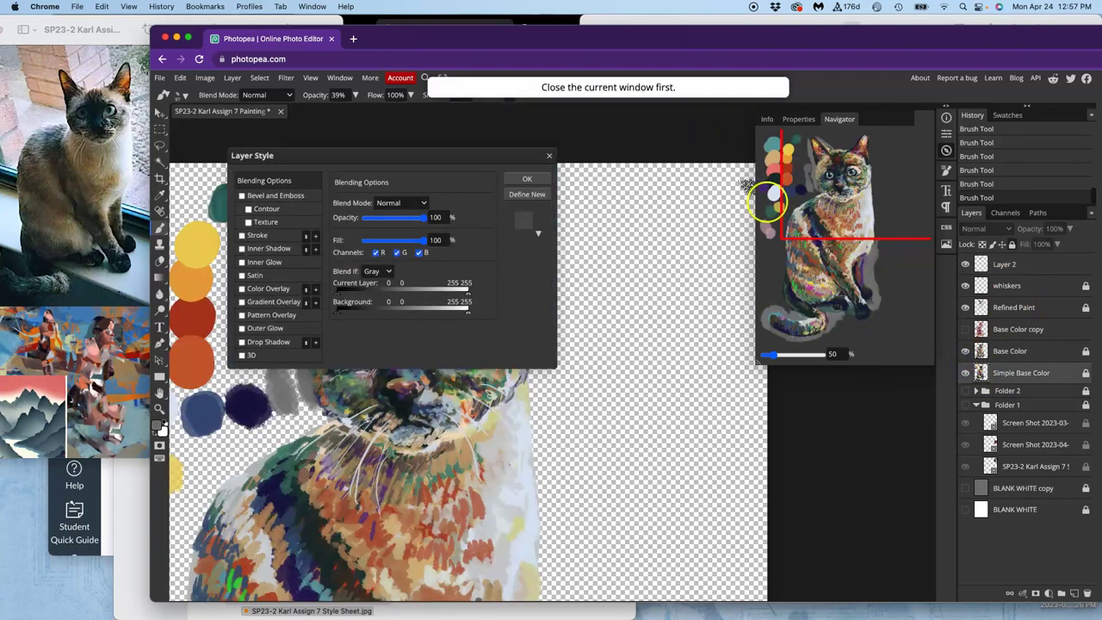
click(959, 383)
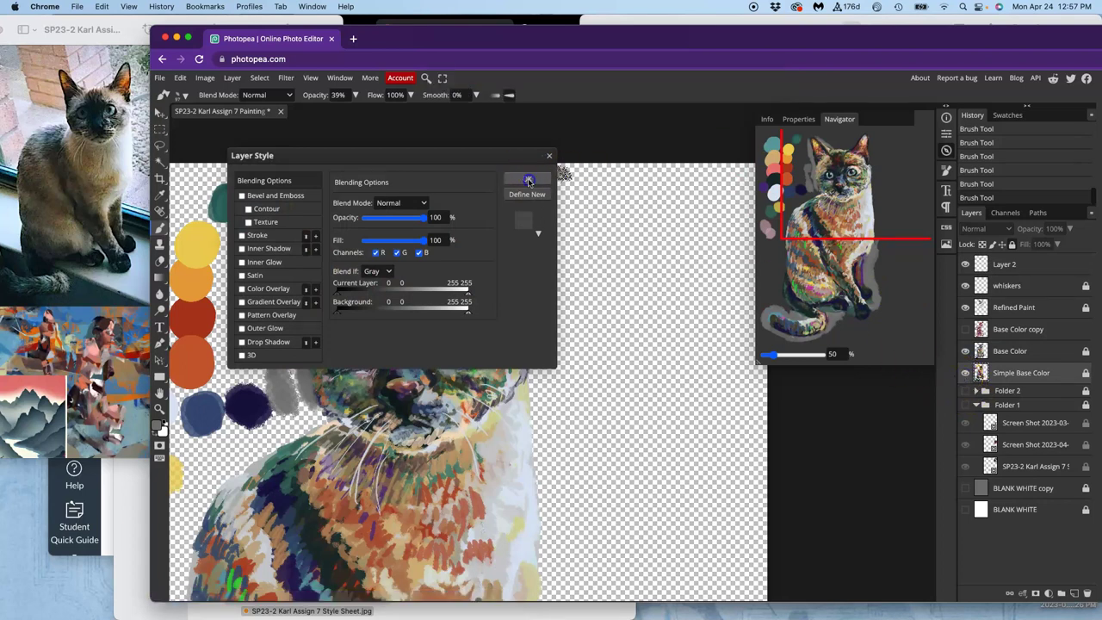
click(526, 179)
Toggle the visibility of Simple Base Color, Base Color and Refined Paint in turn to examine each layer's paint.
click(966, 373)
click(966, 372)
click(966, 350)
click(965, 351)
click(966, 308)
click(965, 308)
Unlock the Refined Paint layer.
click(1009, 308)
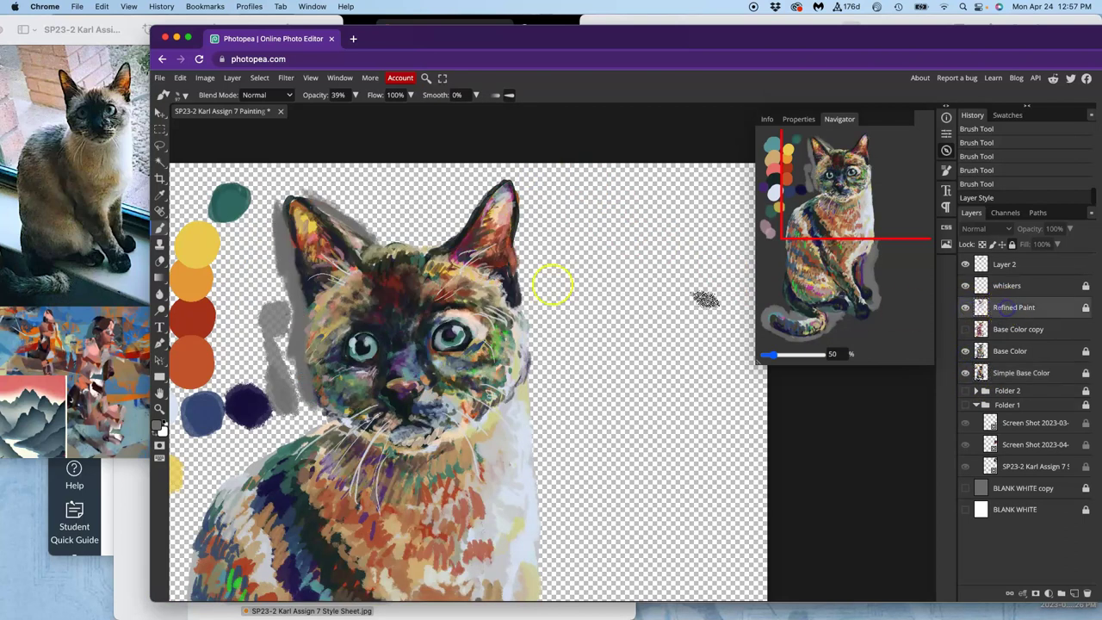
click(1011, 244)
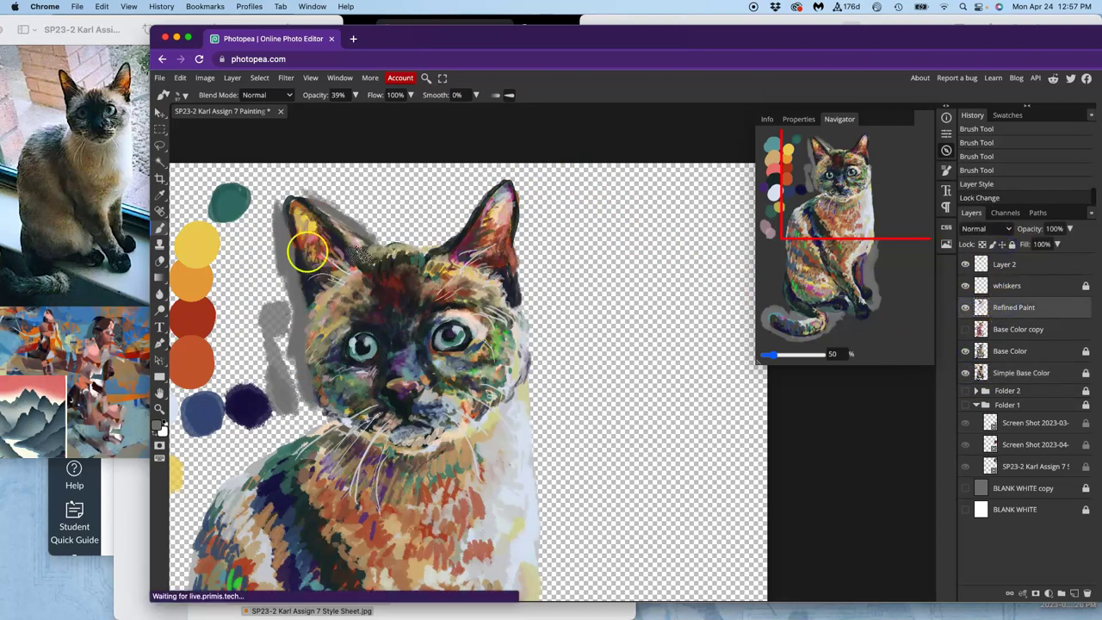
Try to delete the gray paint on both sides of the cat's left-hand ear on Refined Paint using Magic Wand selections.
click(159, 163)
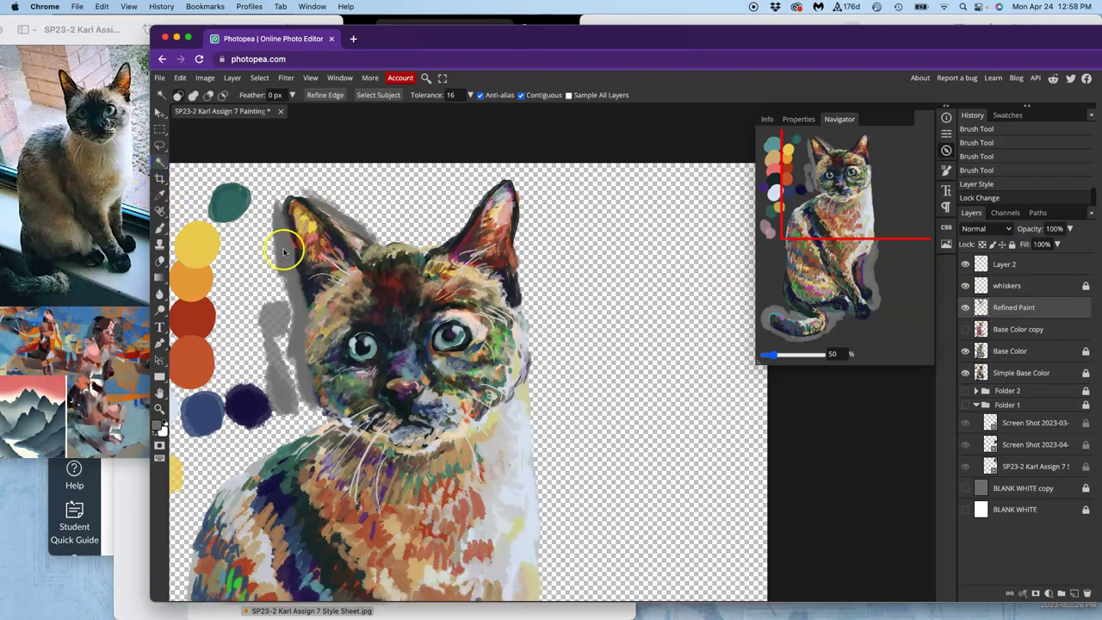
key(Delete)
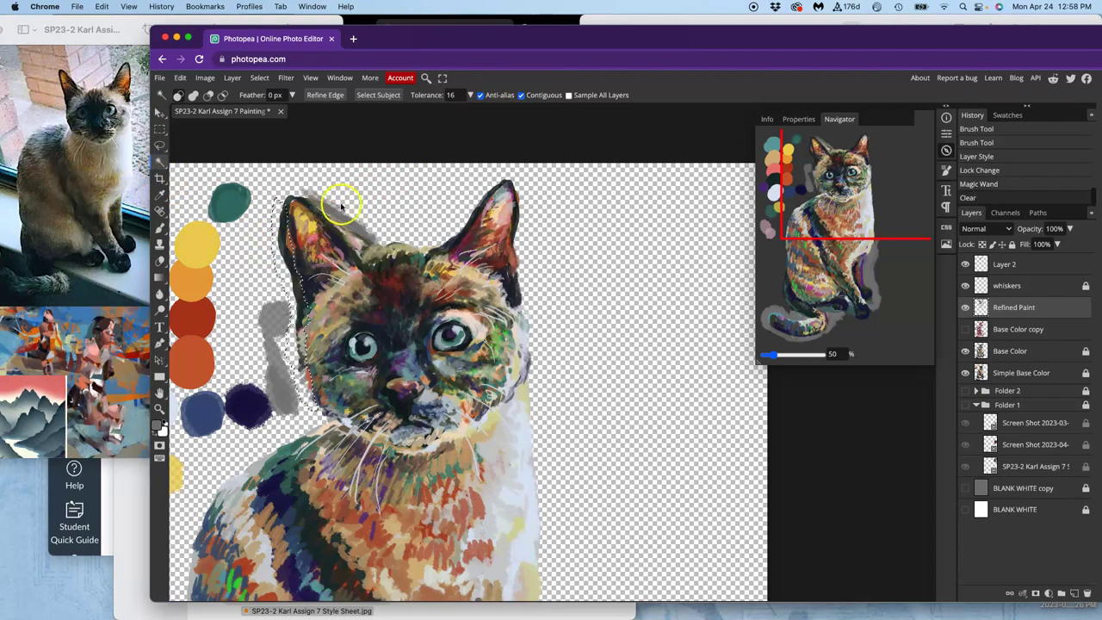
click(341, 211)
key(Delete)
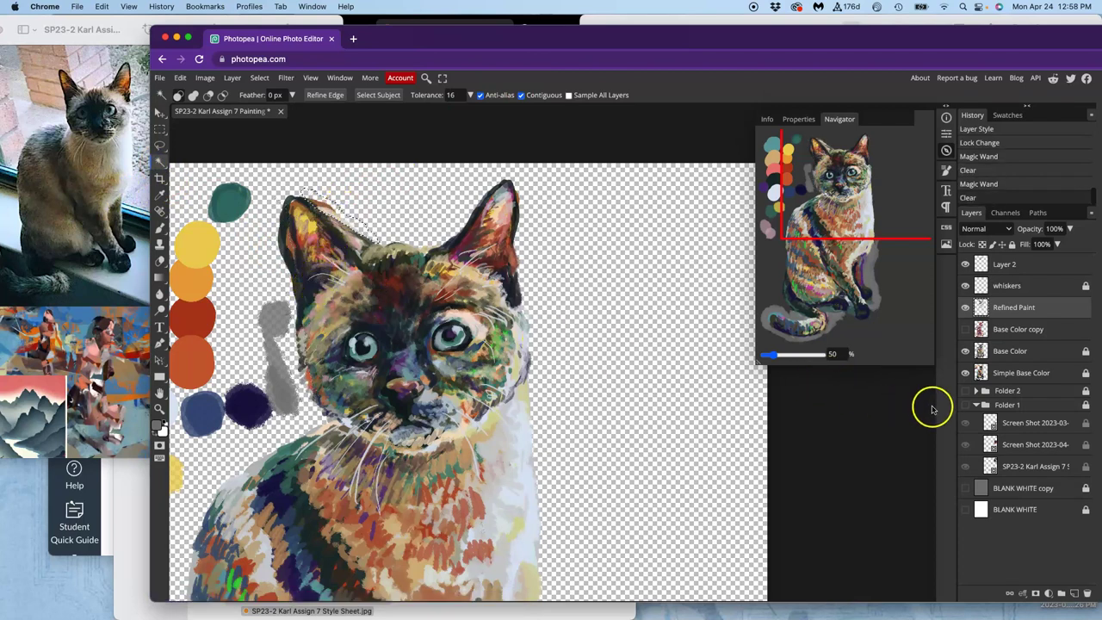
Undo the gray paint deletions on Refined Paint and clear the remaining selection.
key(super+z)
key(super+z)
key(super+z)
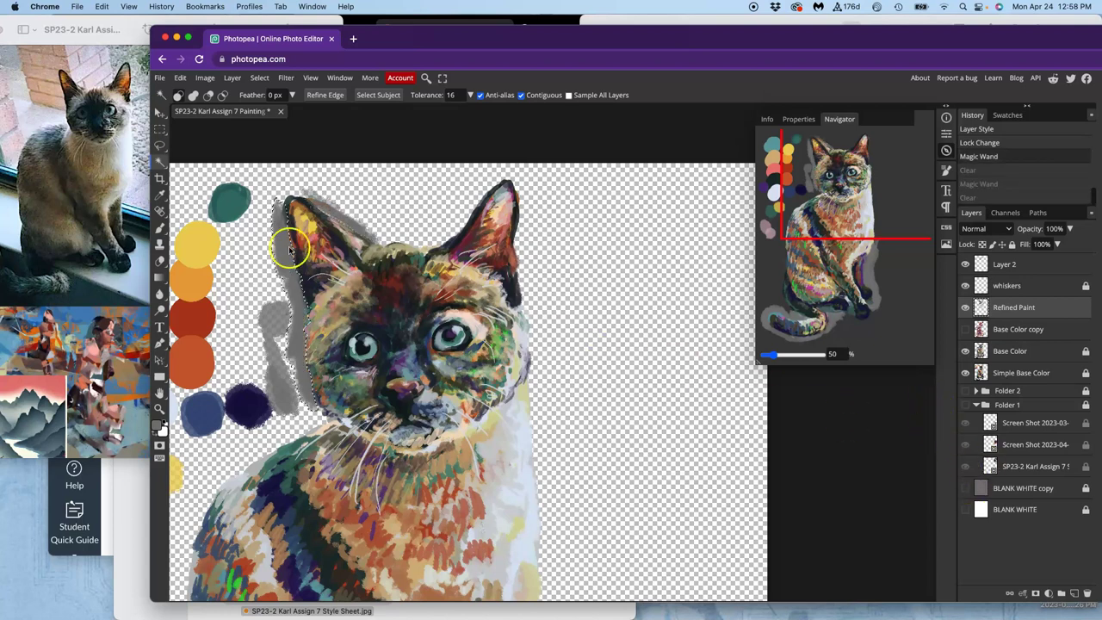
click(161, 146)
click(592, 229)
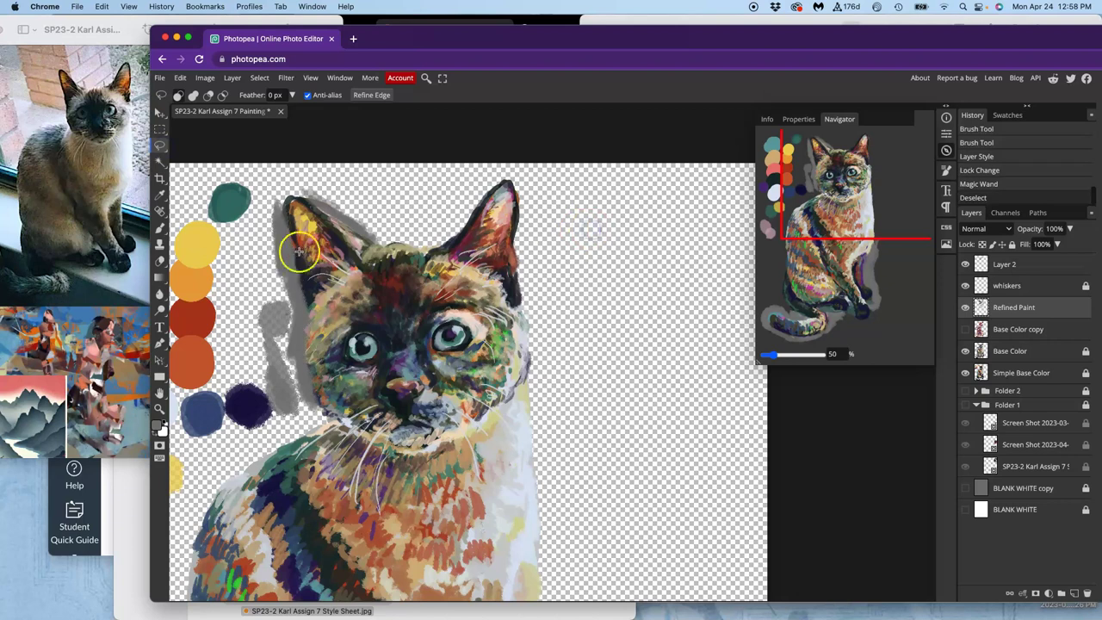
Merge all layers from Layer 2 down to BLANK WHITE into a new top layer, keeping the originals, and check its visibility.
click(1017, 267)
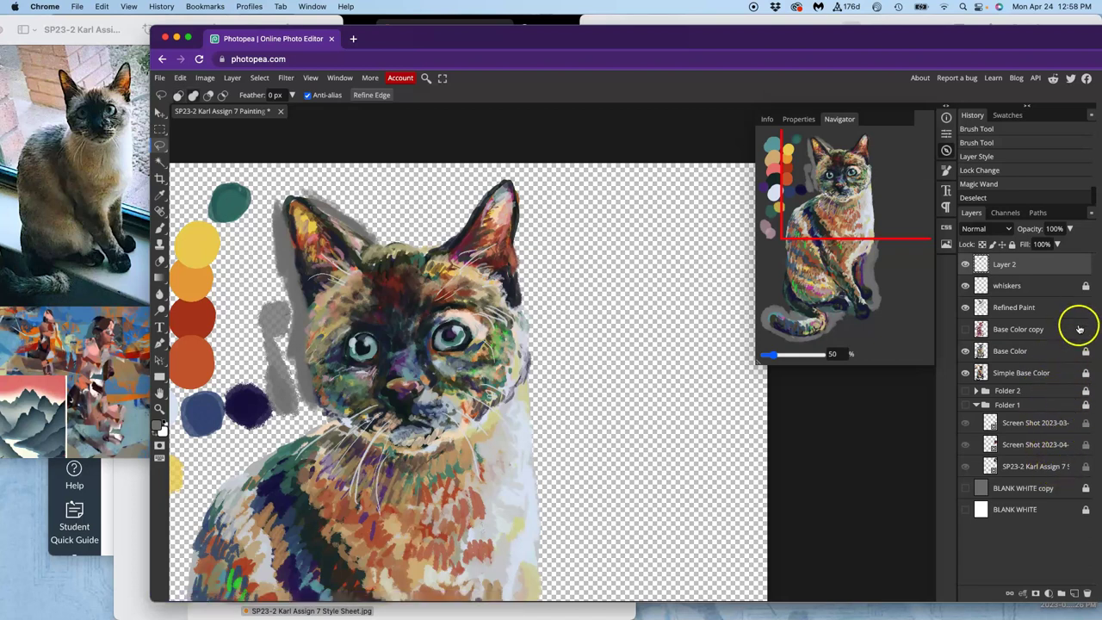
shift+click(1053, 512)
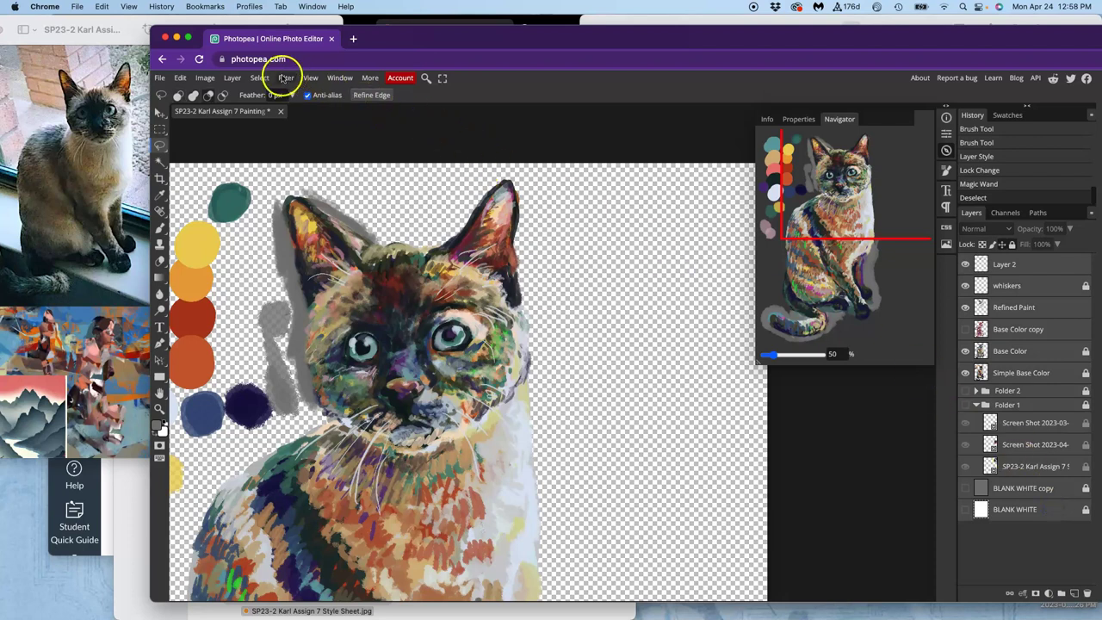
click(232, 82)
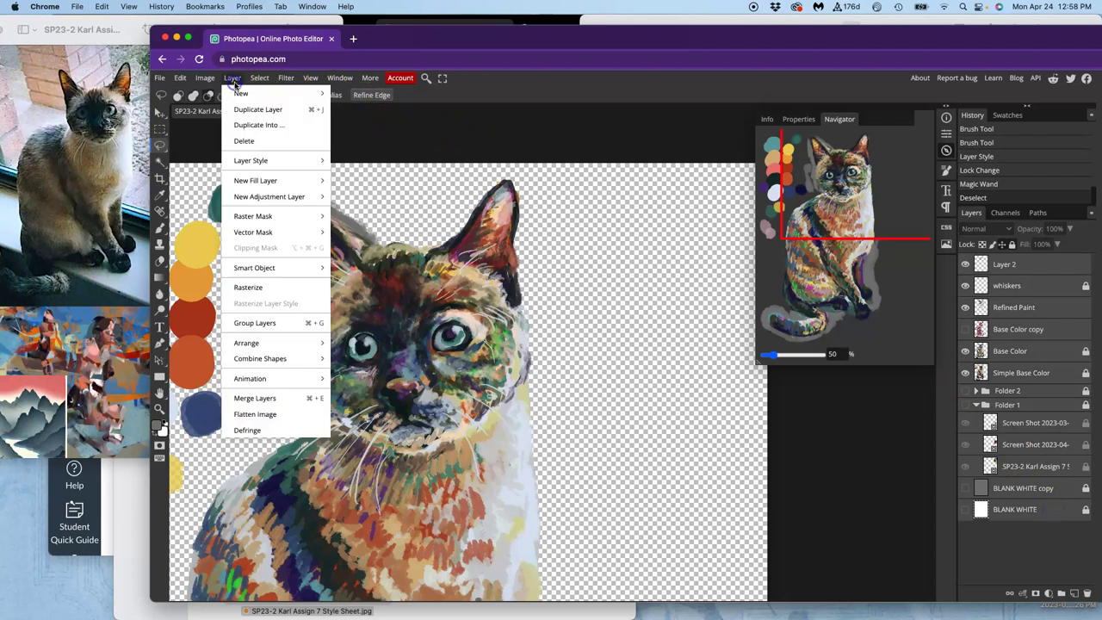
click(288, 399)
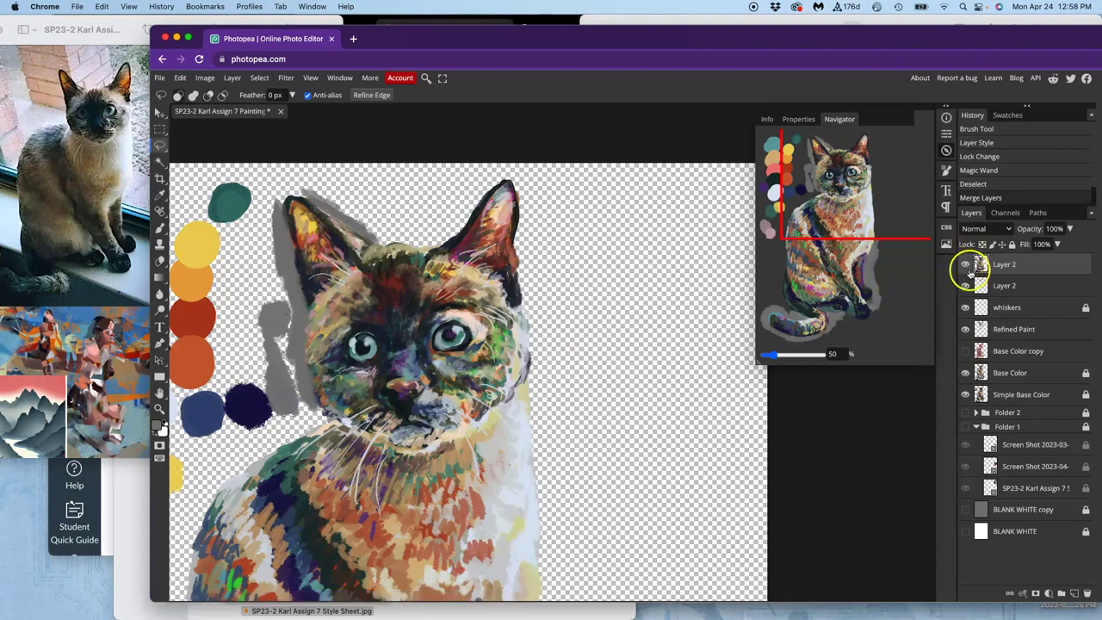
click(966, 266)
click(966, 266)
Group the original layers from the lower Layer 2 through the last Folder 1 layer into a new folder and hide it.
click(1010, 286)
shift+click(1025, 492)
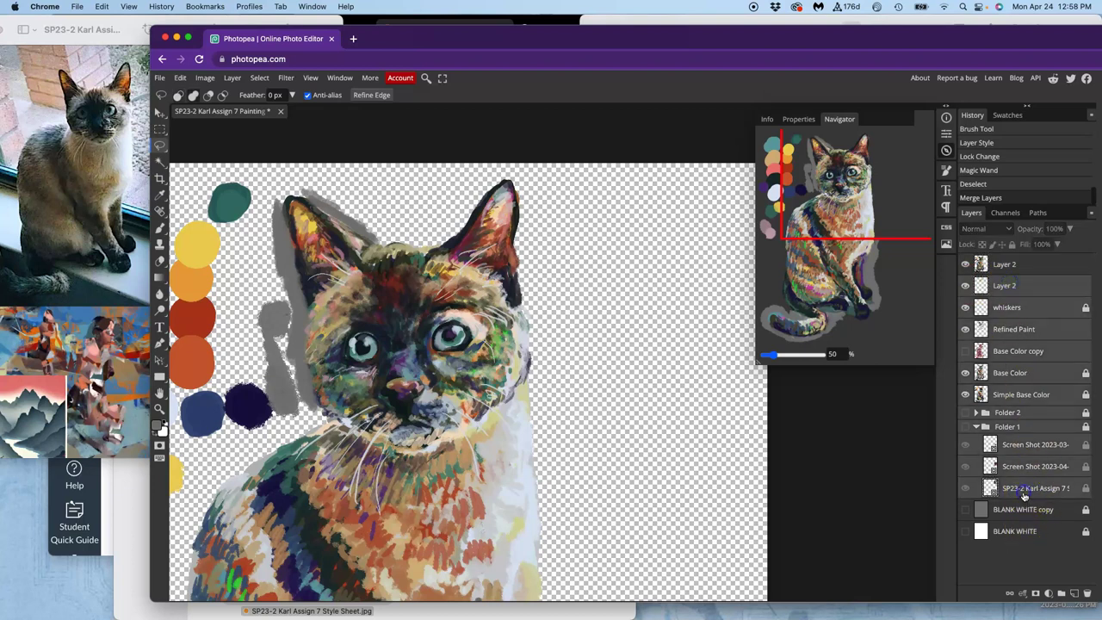
click(1062, 594)
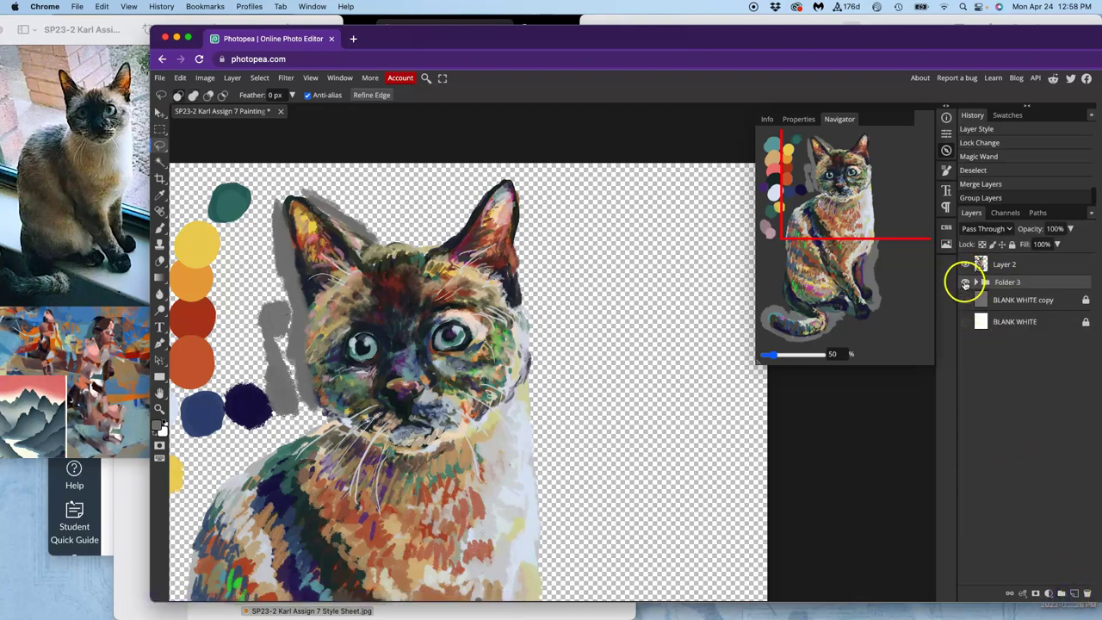
click(966, 284)
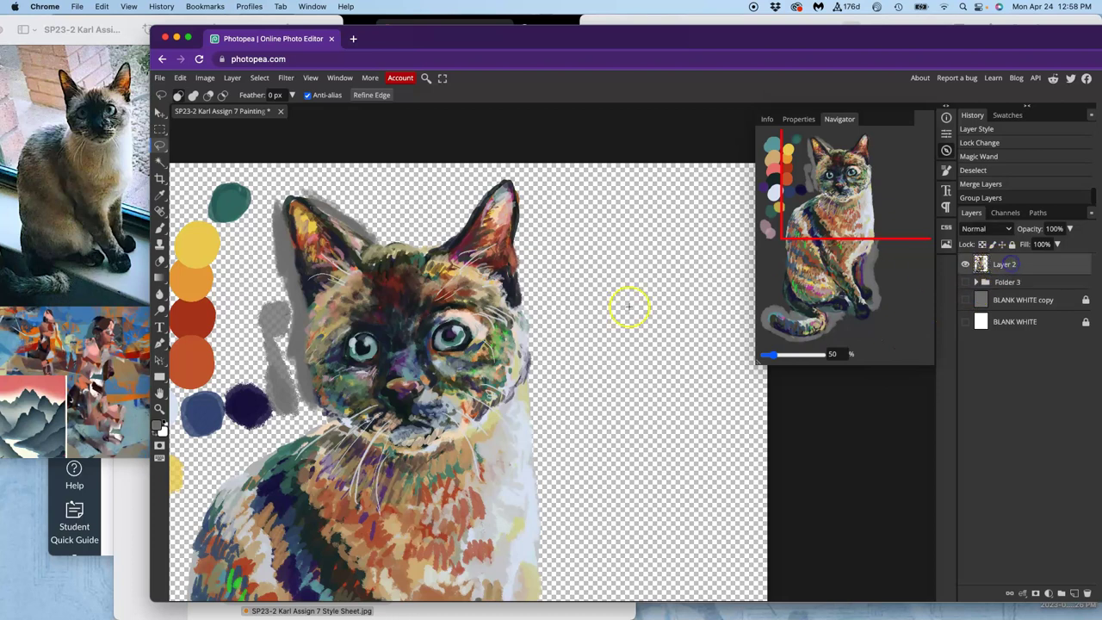
On the merged Layer 2, delete the gray paint around the cat's left-hand ear and cheek with Magic Wand selections, and deselect.
click(160, 162)
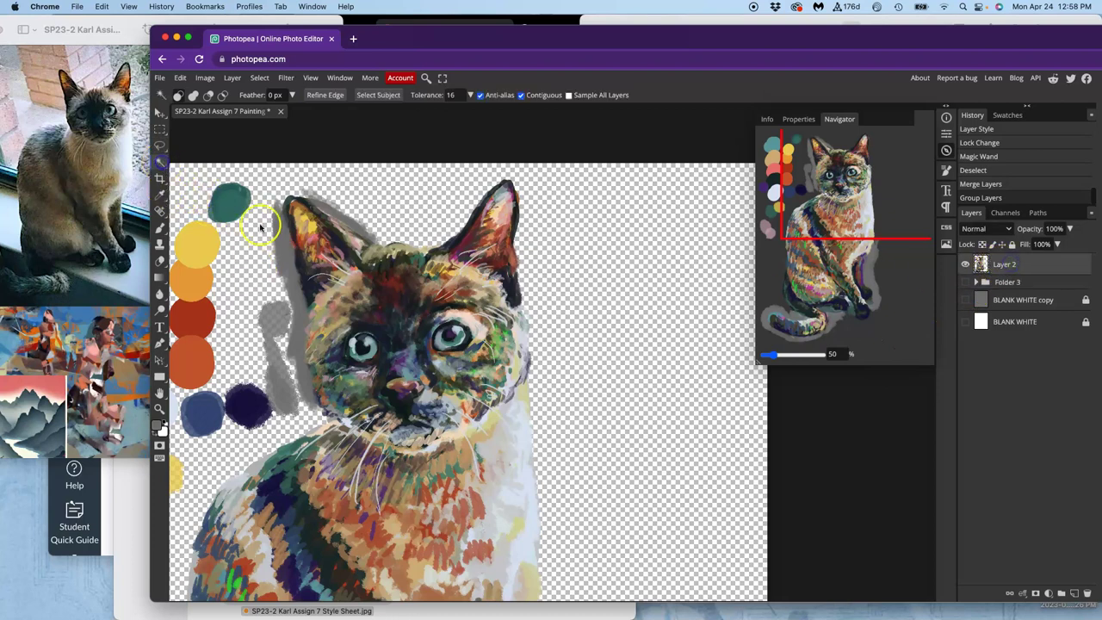
click(284, 263)
key(Delete)
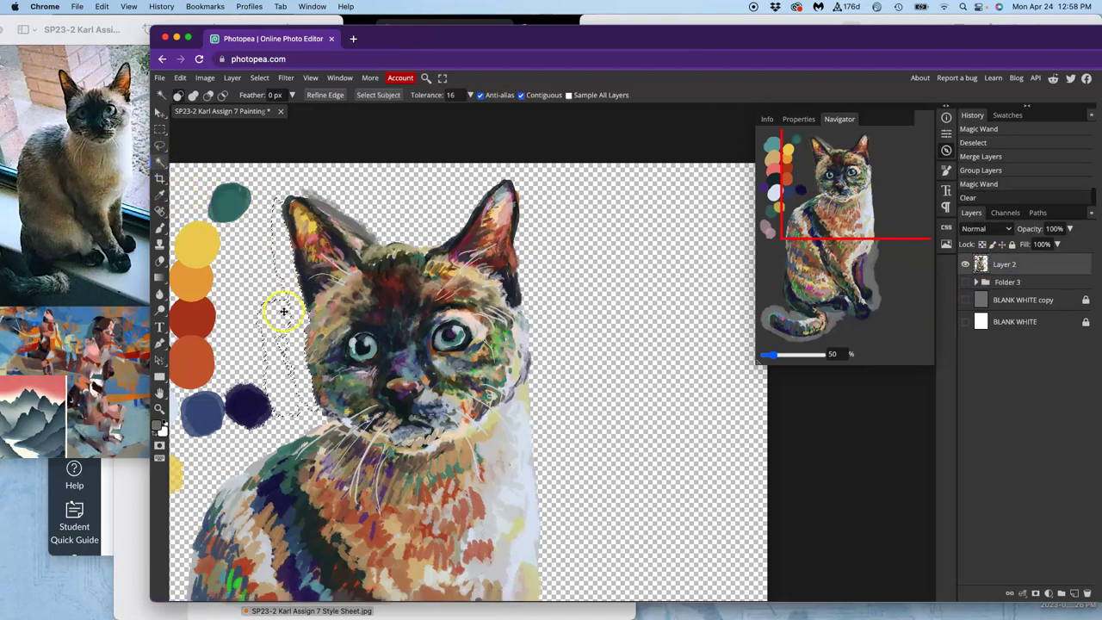
click(352, 229)
key(Delete)
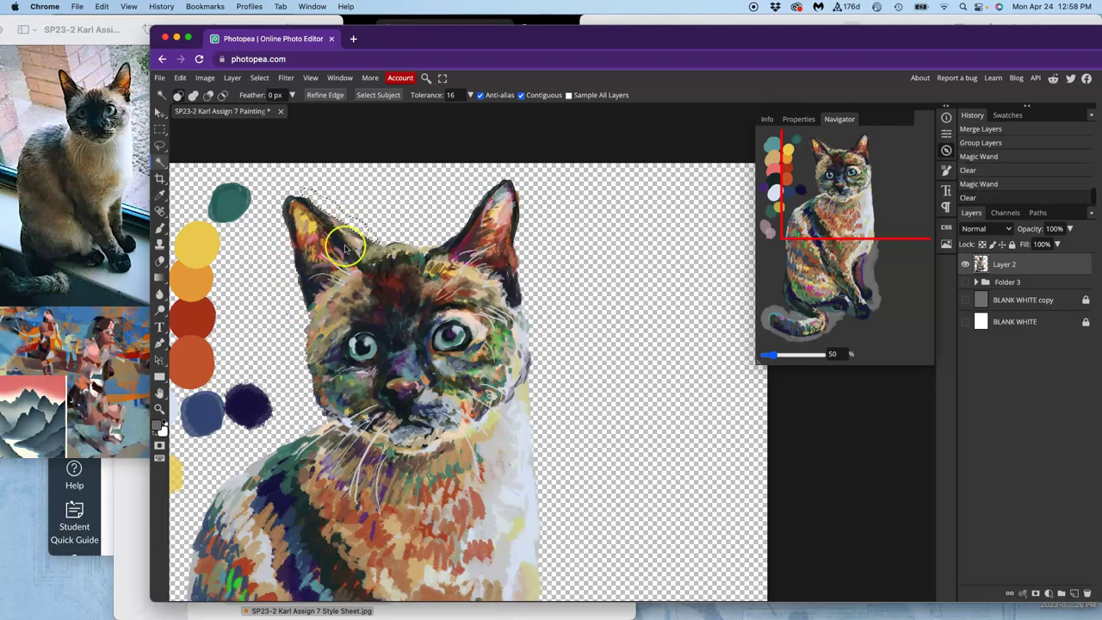
drag(364, 305, 512, 275)
click(160, 148)
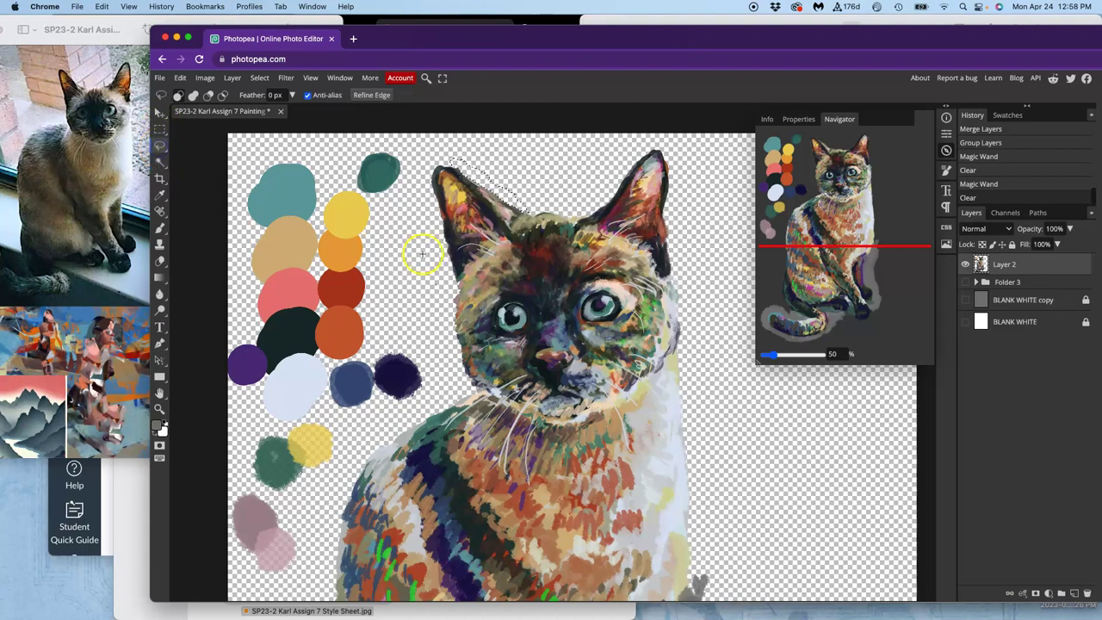
scroll(444, 341, down, 5)
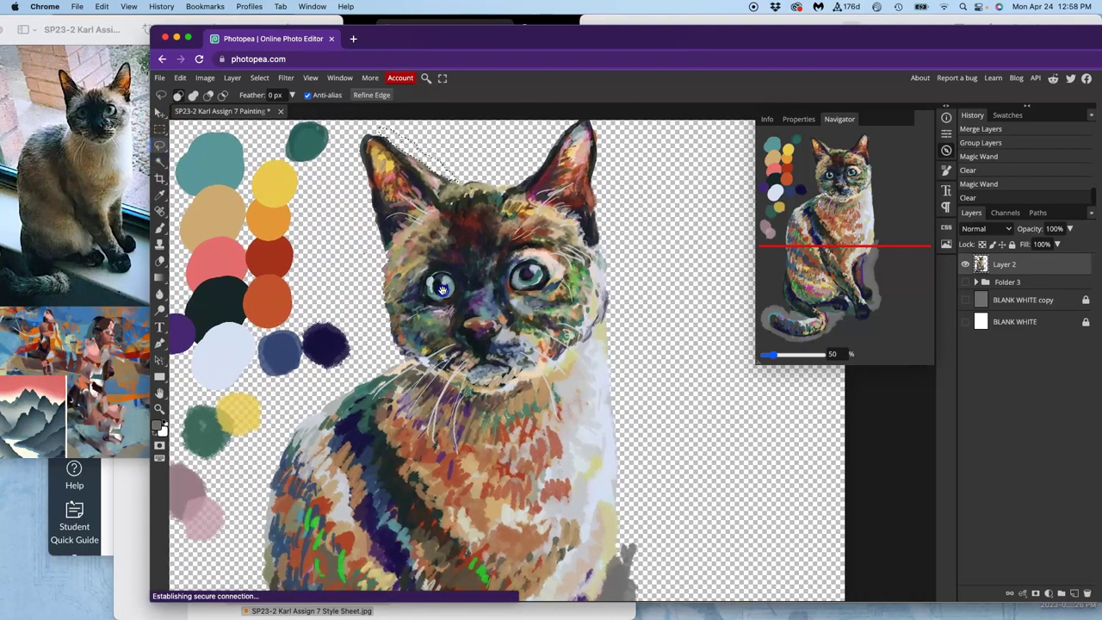
scroll(588, 296, down, 1)
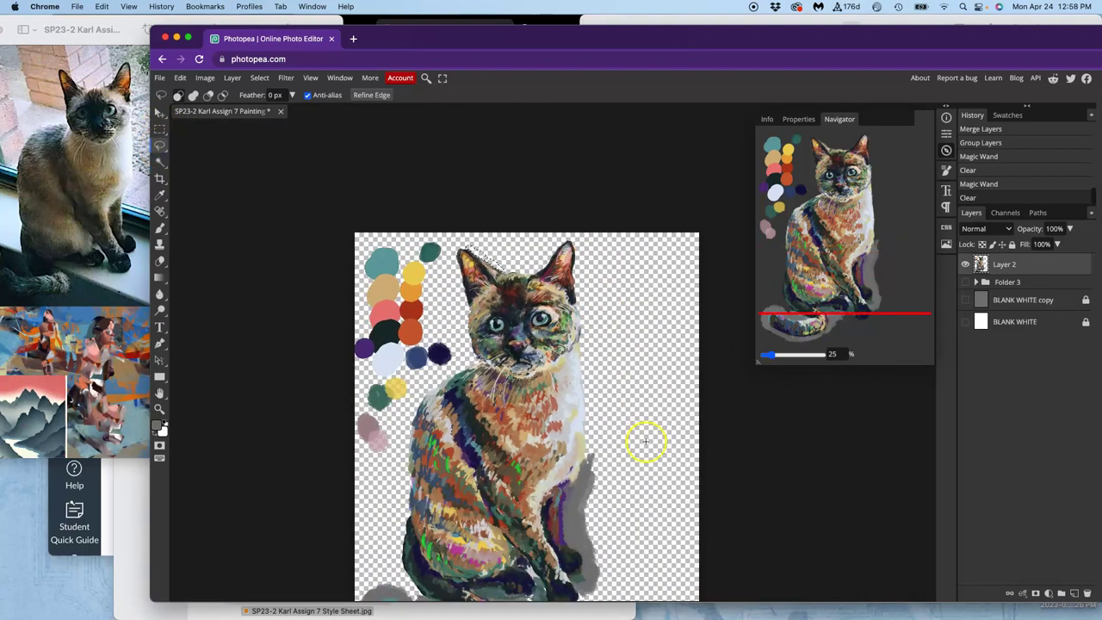
click(580, 504)
Select the gray paint beside the cat's chest and front legs with the Magic Wand and delete it.
key(super+plus)
key(super+plus)
drag(608, 386, 528, 148)
drag(529, 278, 524, 251)
scroll(524, 251, down, 3)
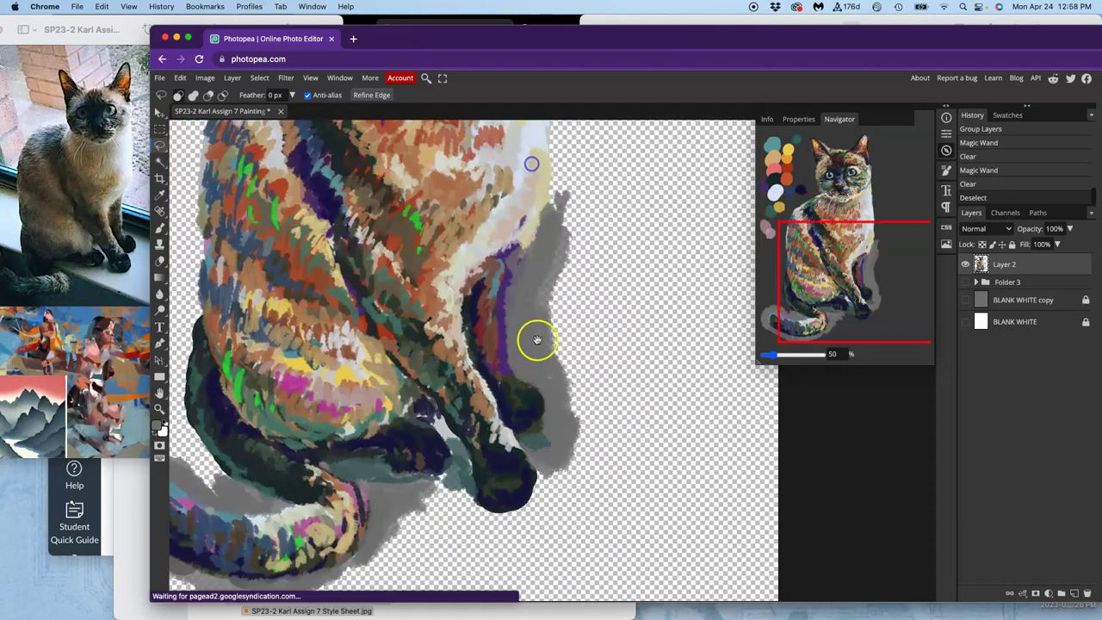
click(160, 163)
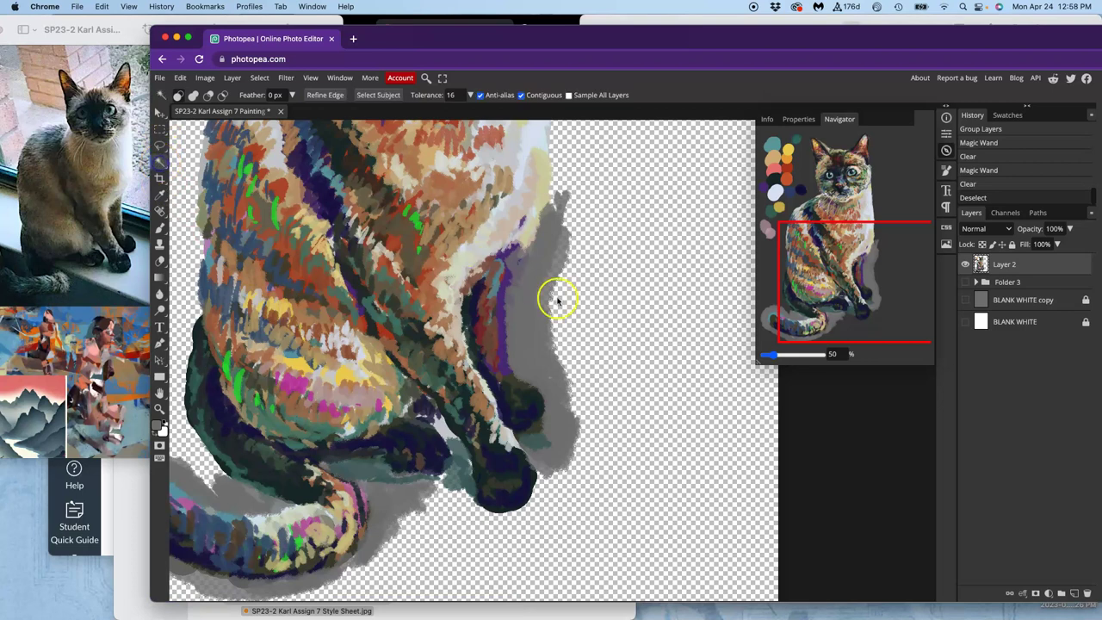
click(540, 312)
key(Delete)
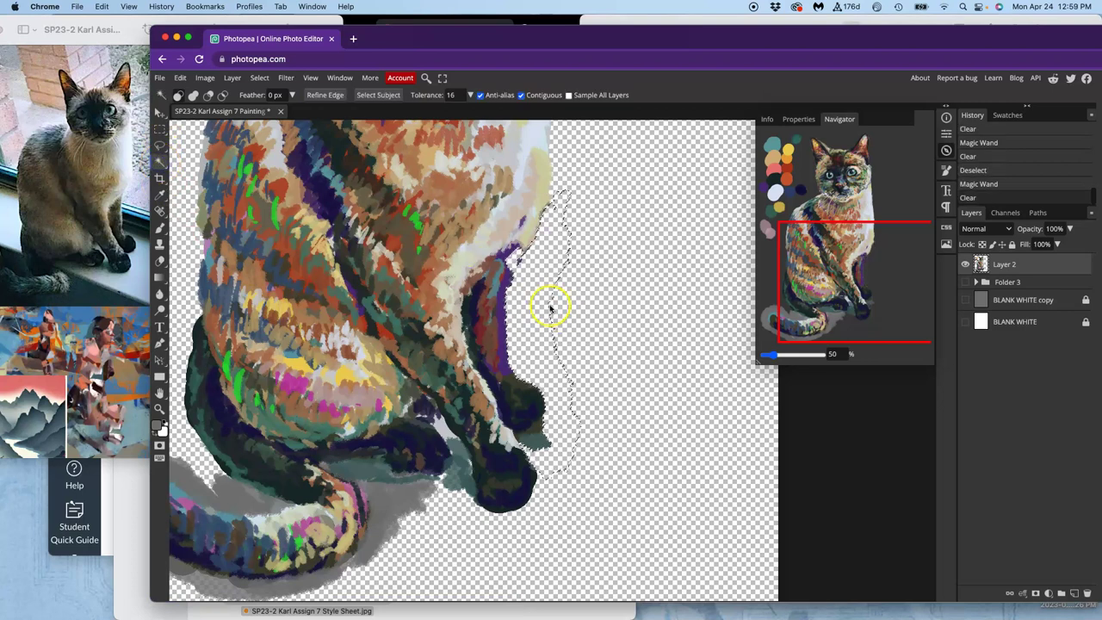
drag(548, 448, 543, 448)
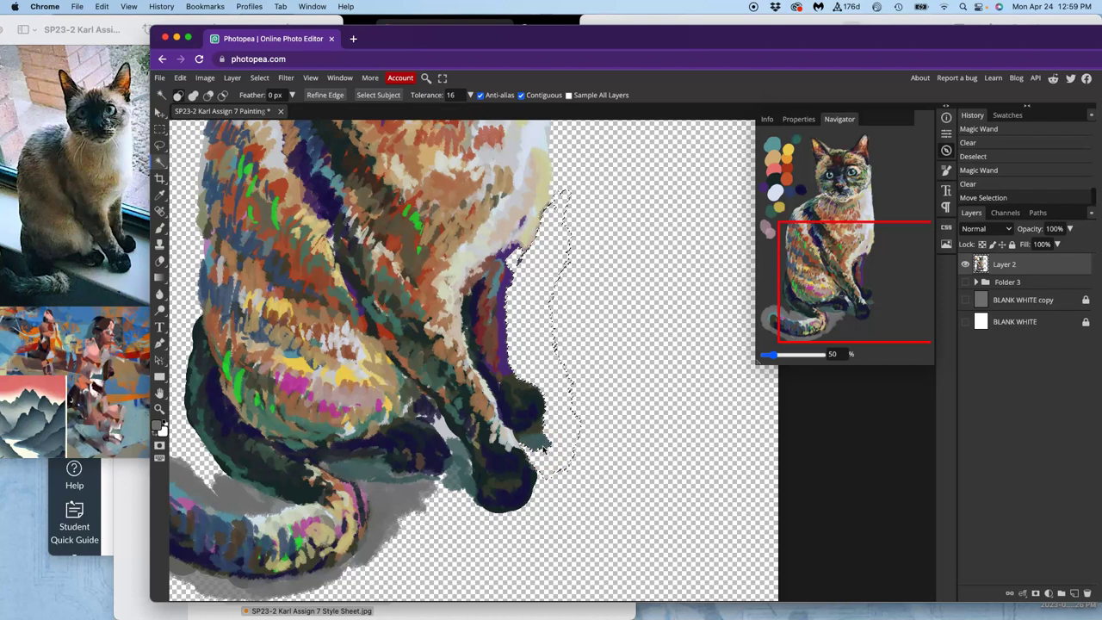
Delete the leftover background paint beside and between the cat's front paws with Magic Wand selections.
click(543, 448)
key(Delete)
click(489, 502)
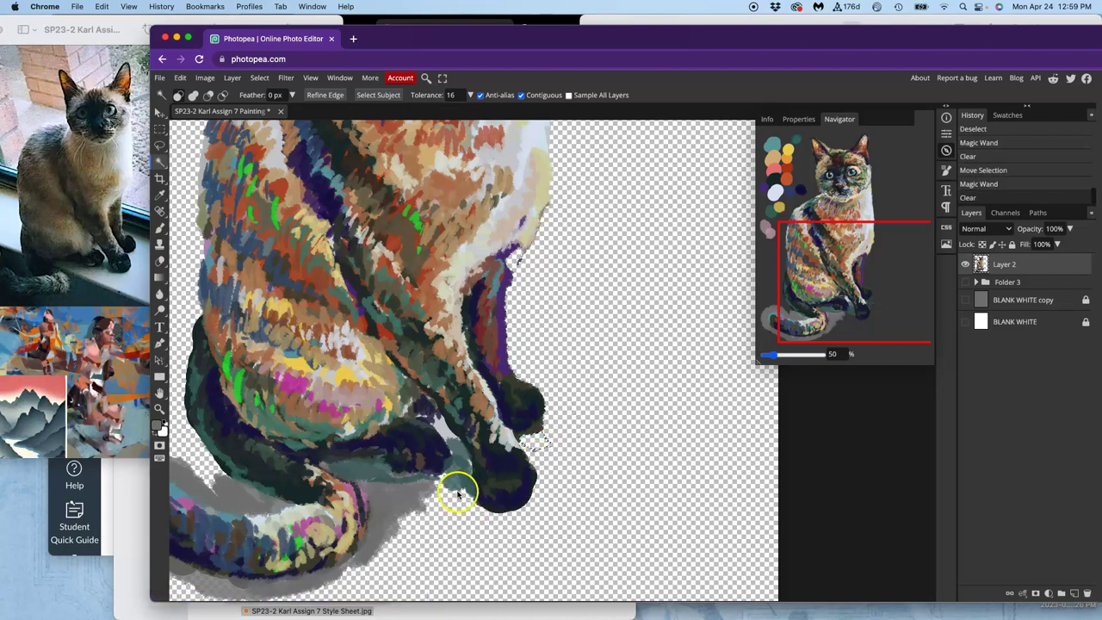
click(458, 491)
key(Delete)
click(456, 450)
key(Delete)
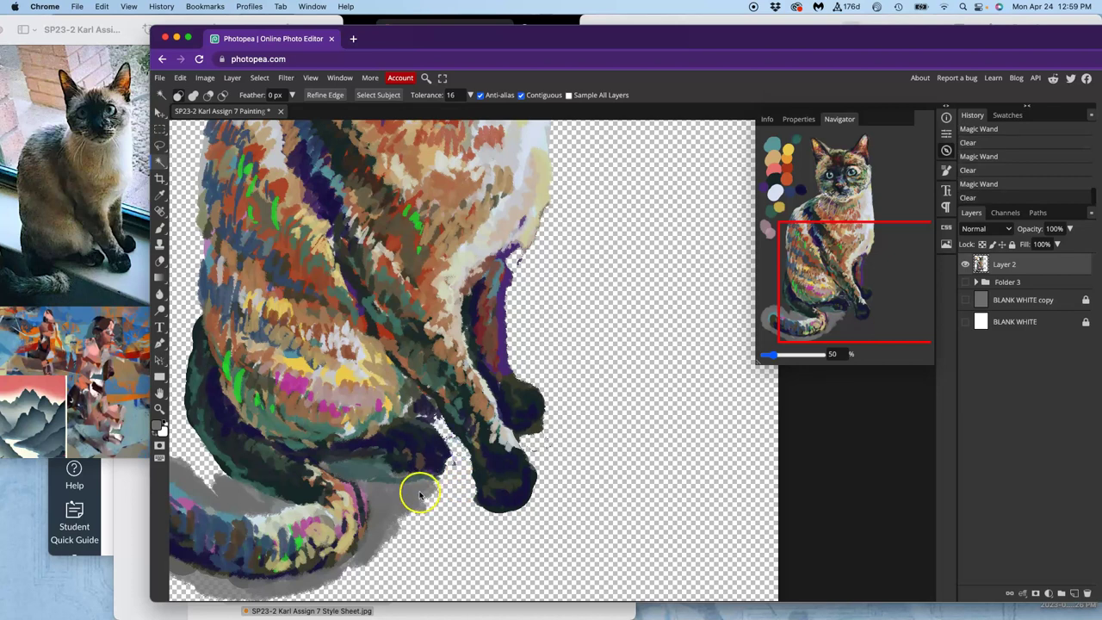
Delete the gray paint around the tail and the teal strip under the hind paw with Magic Wand selections, and deselect.
key(Delete)
click(295, 505)
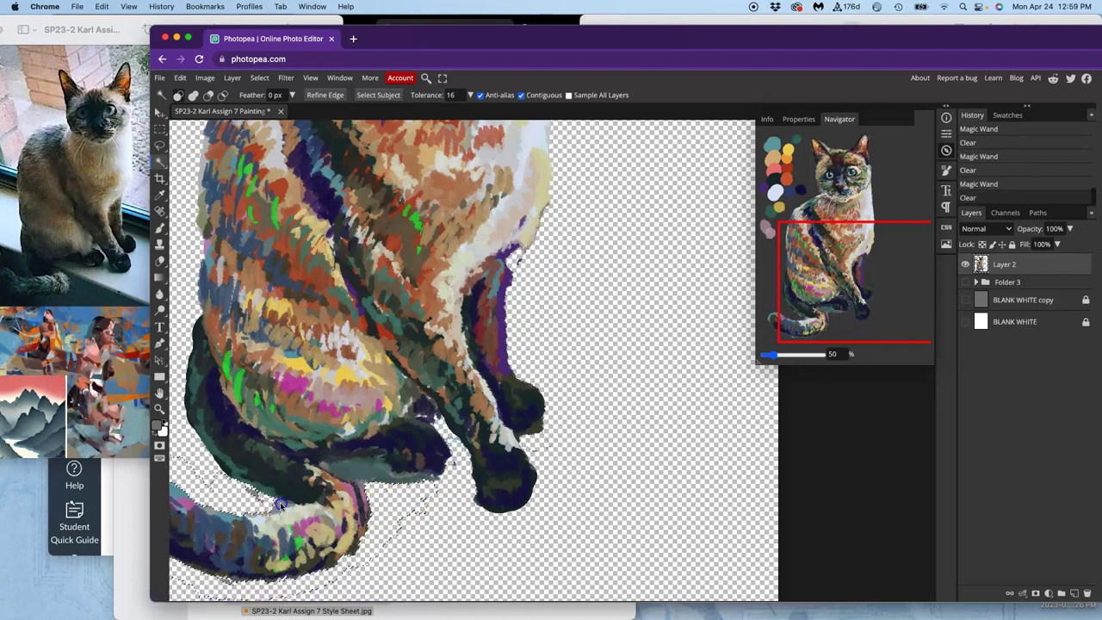
click(280, 504)
click(349, 492)
click(377, 479)
key(Delete)
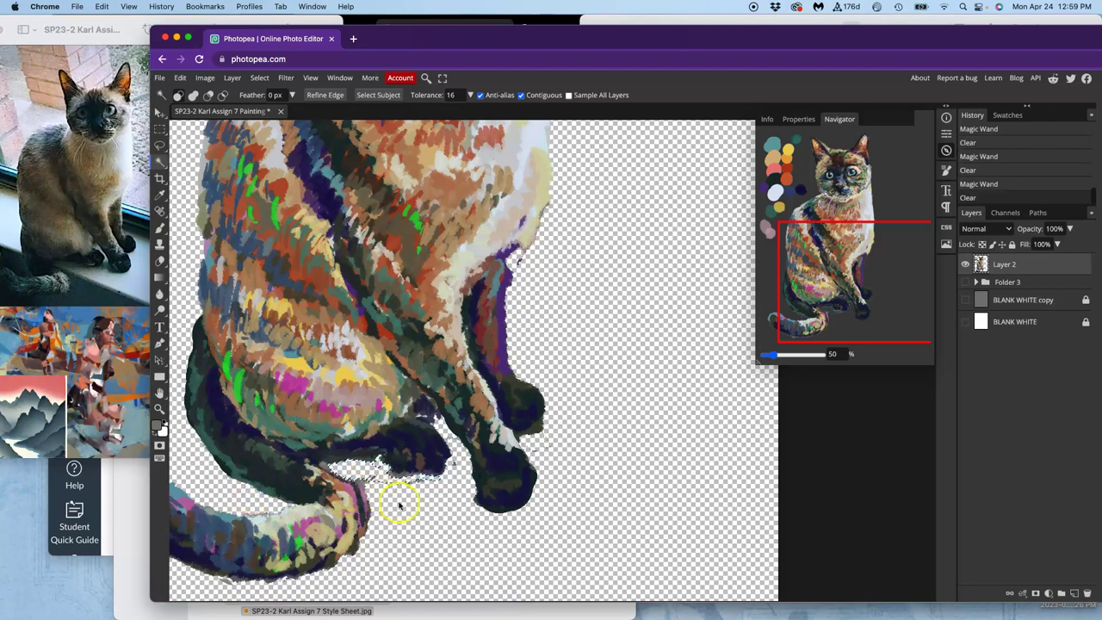
key(super+d)
Check the cutout cat's edges and show the gray BLANK WHITE copy layer behind it.
drag(433, 508, 545, 549)
scroll(545, 444, up, 5)
scroll(545, 443, right, 2)
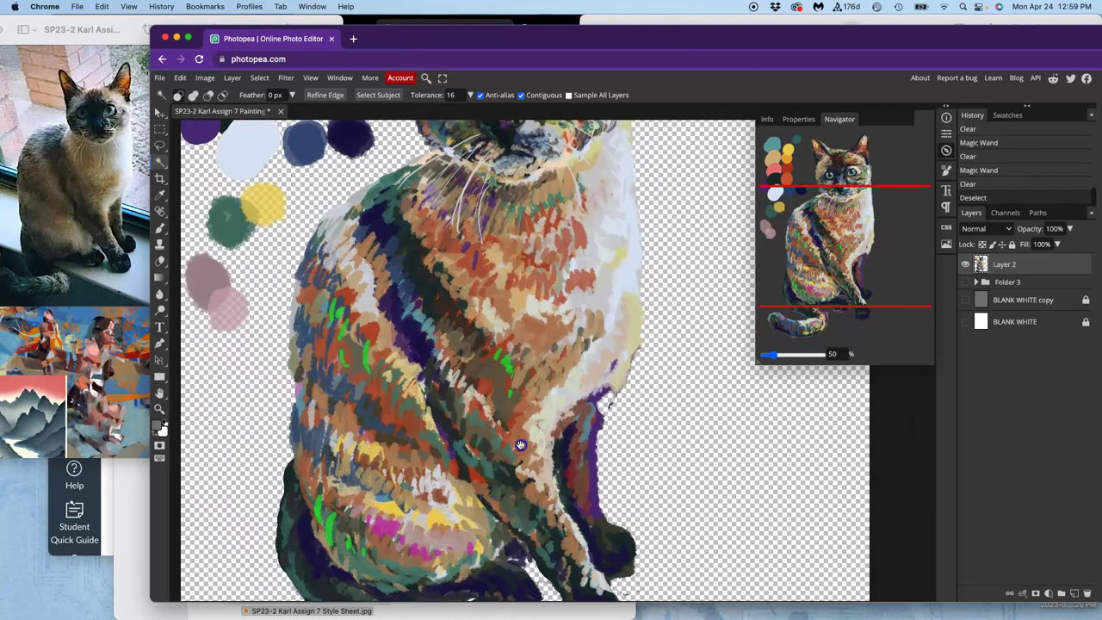
scroll(625, 416, down, 5)
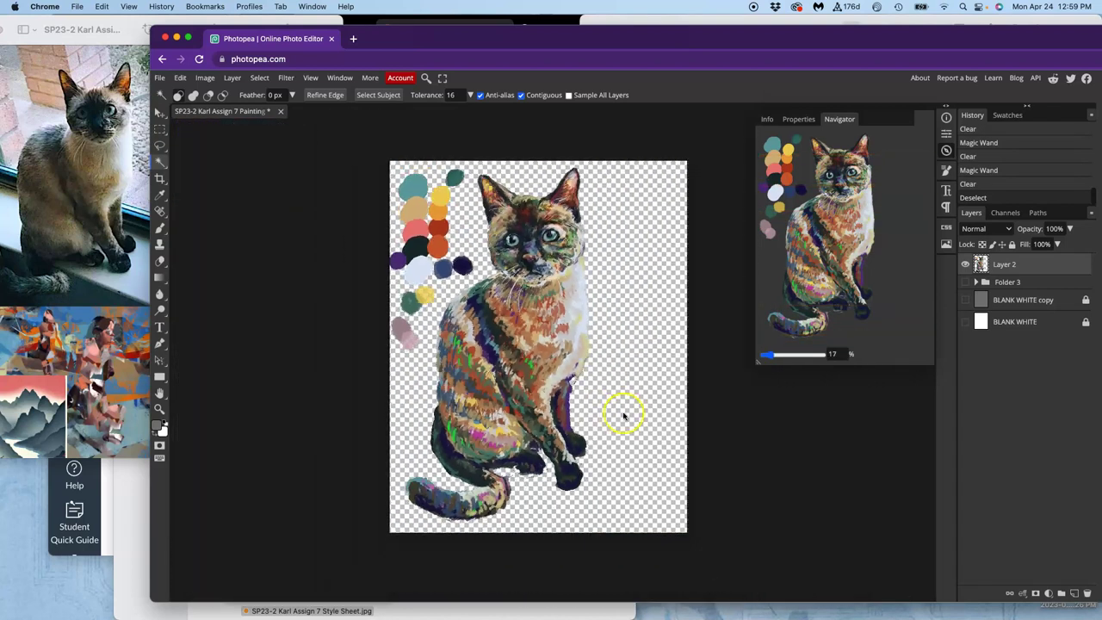
scroll(630, 393, up, 6)
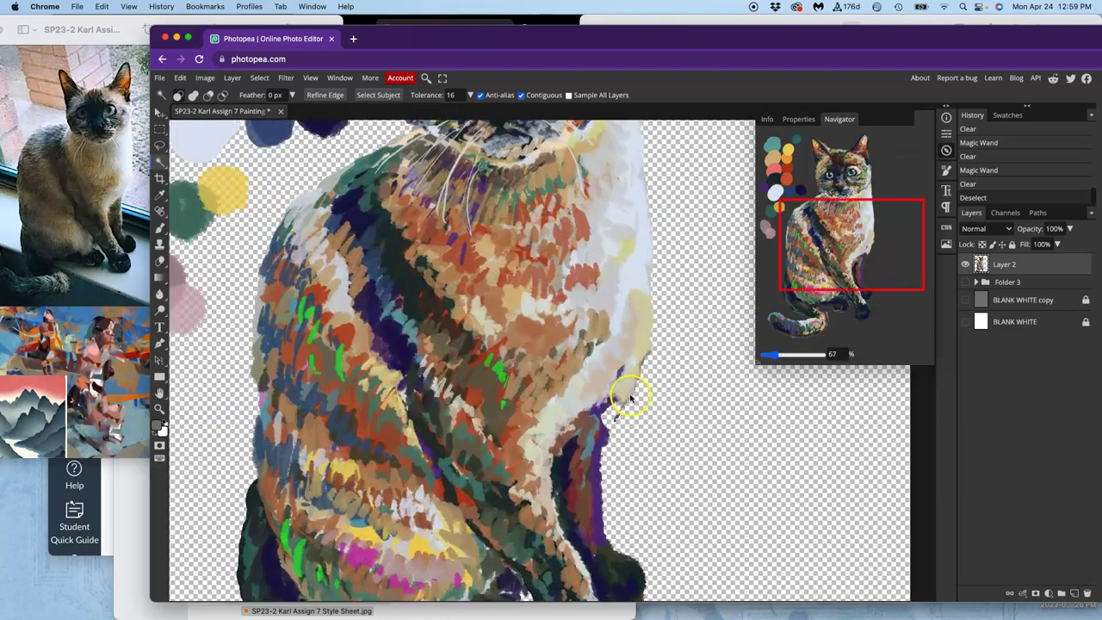
click(968, 301)
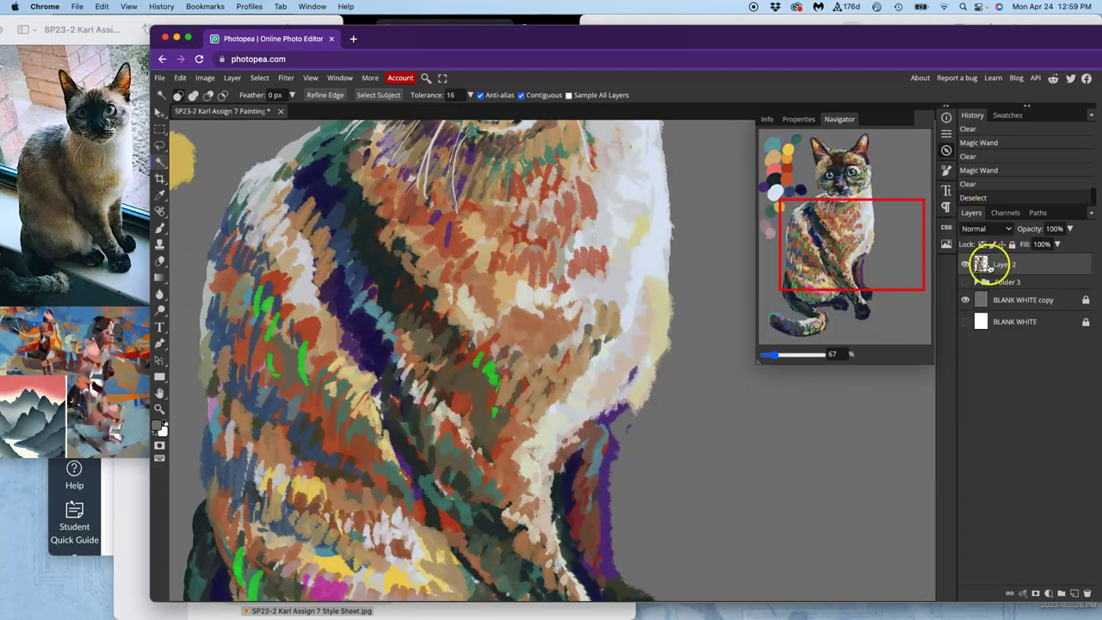
With the Clone Stamp, sample orange-brown fur on the chest and paint over the gap where the chest meets the front leg.
click(159, 228)
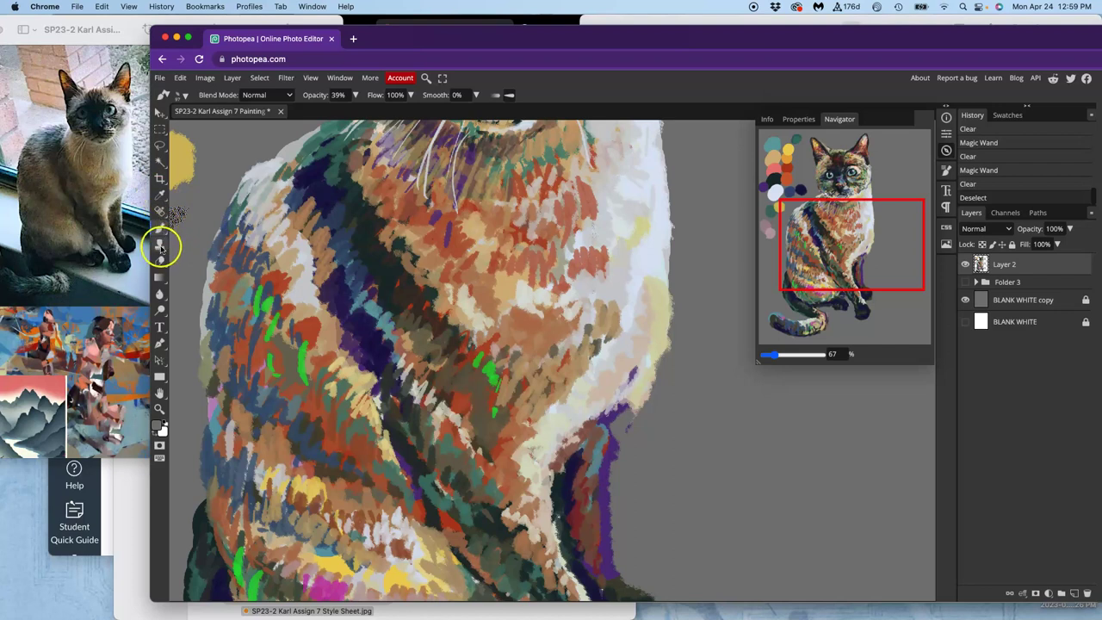
click(159, 245)
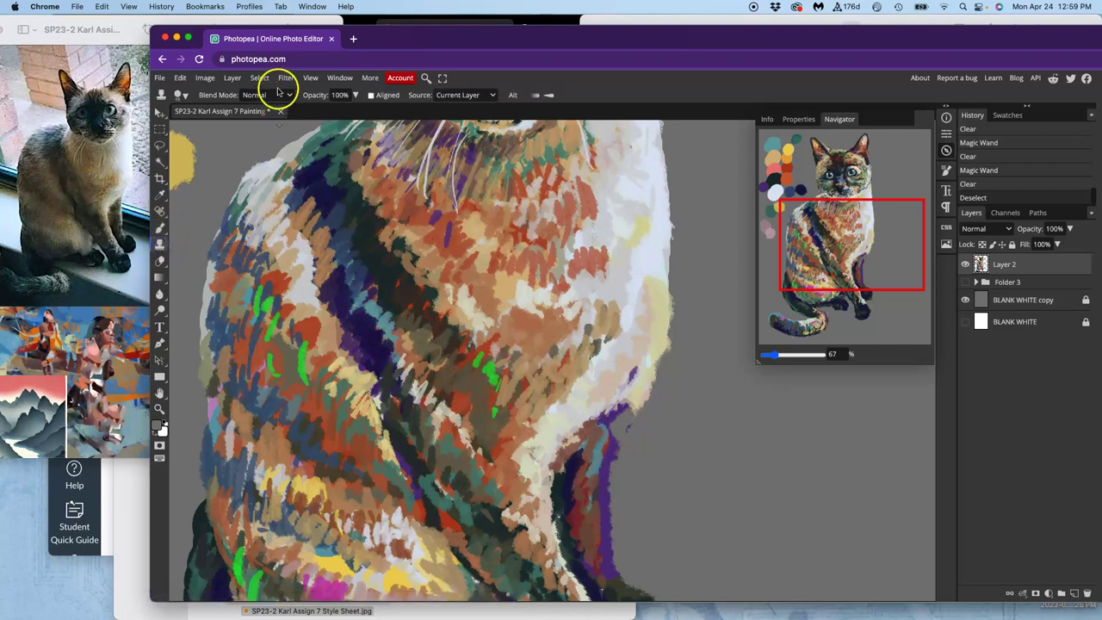
click(187, 96)
drag(250, 125, 255, 125)
click(502, 269)
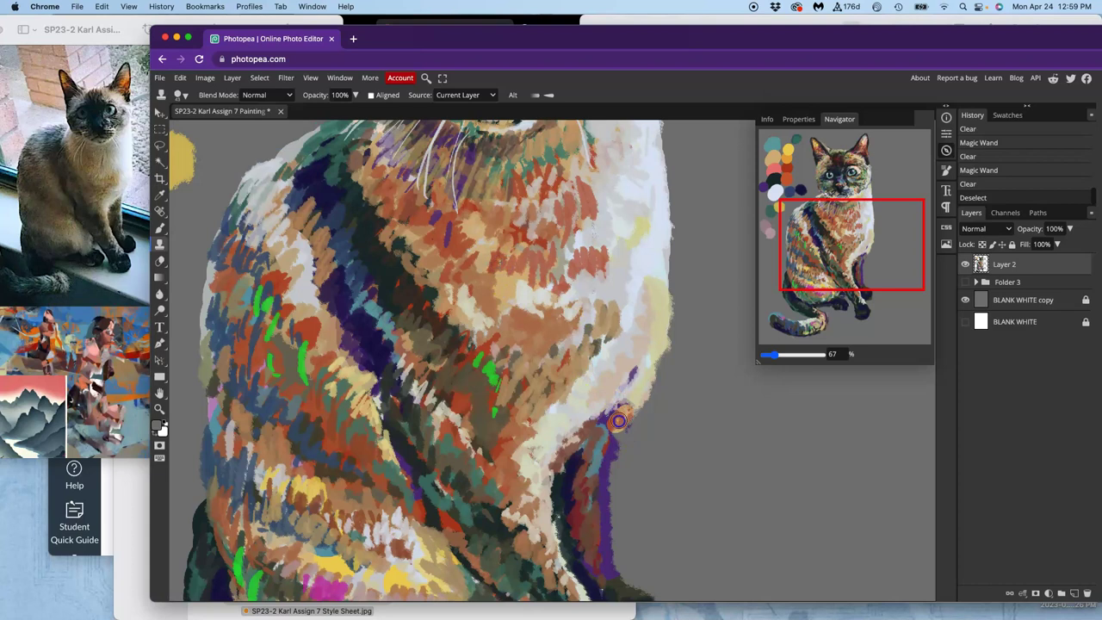
drag(624, 410, 626, 409)
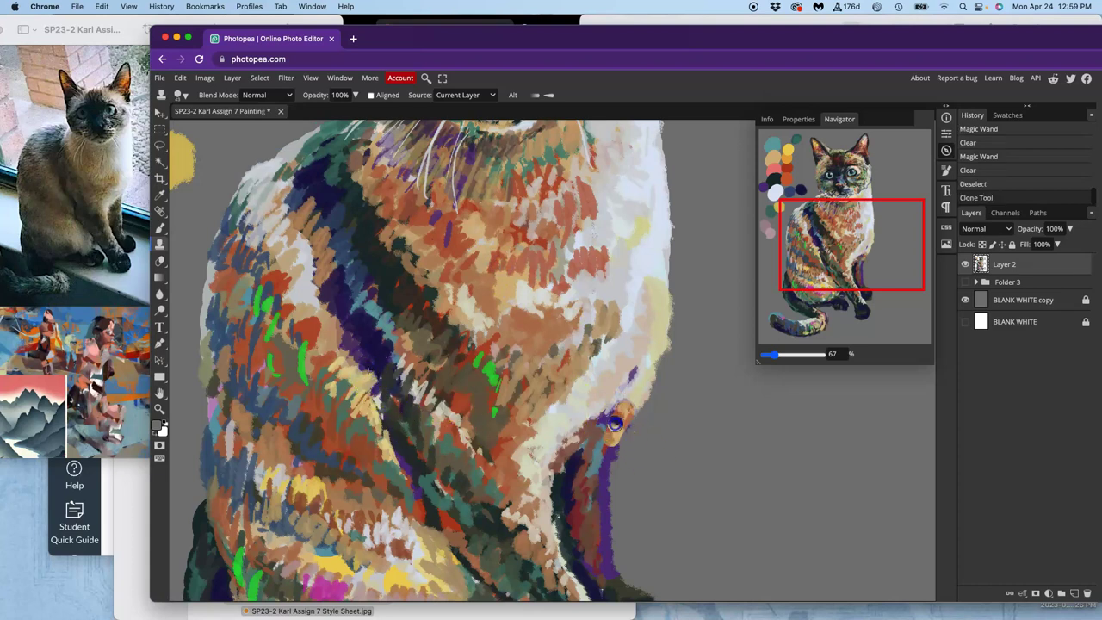
click(609, 446)
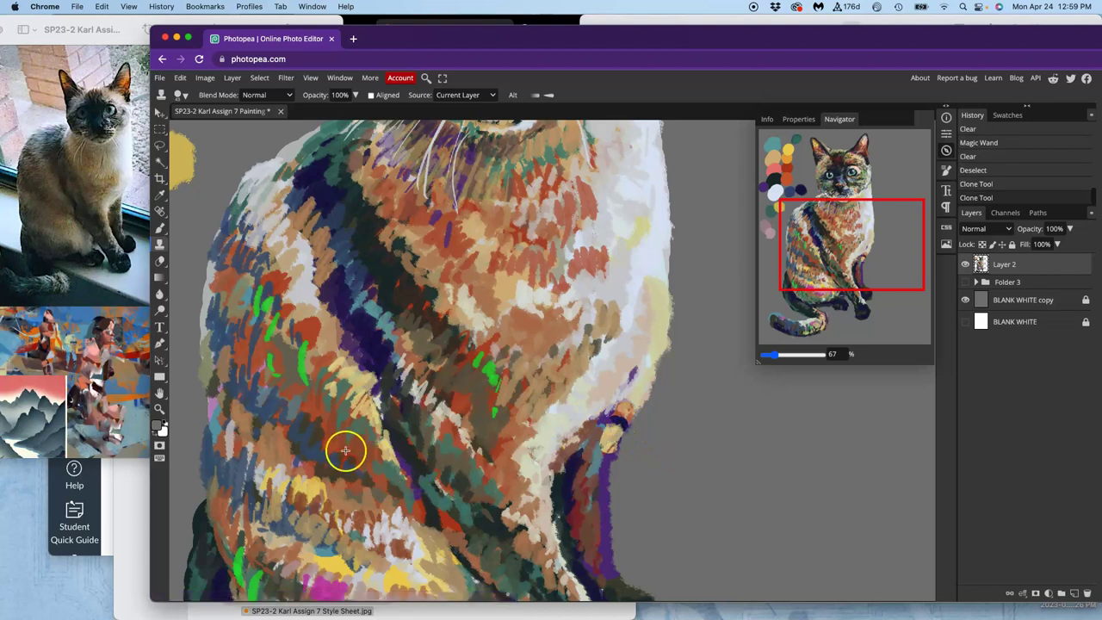
Sample a darker fur patch on the cat's flank and clone it over the top of the far front leg.
alt+click(303, 433)
click(605, 446)
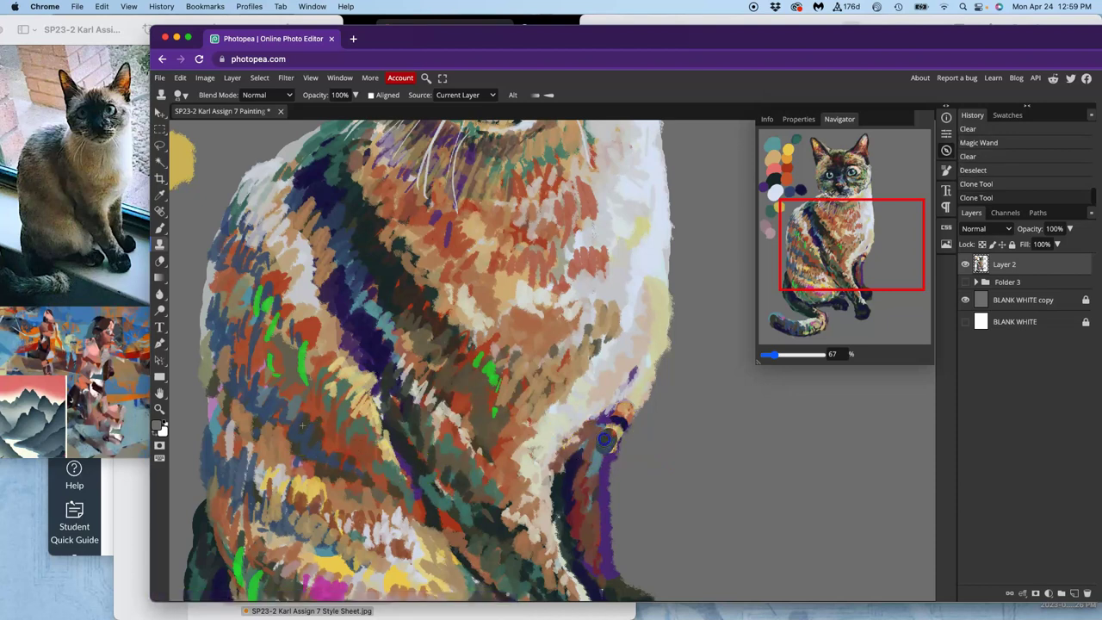
drag(606, 453, 606, 455)
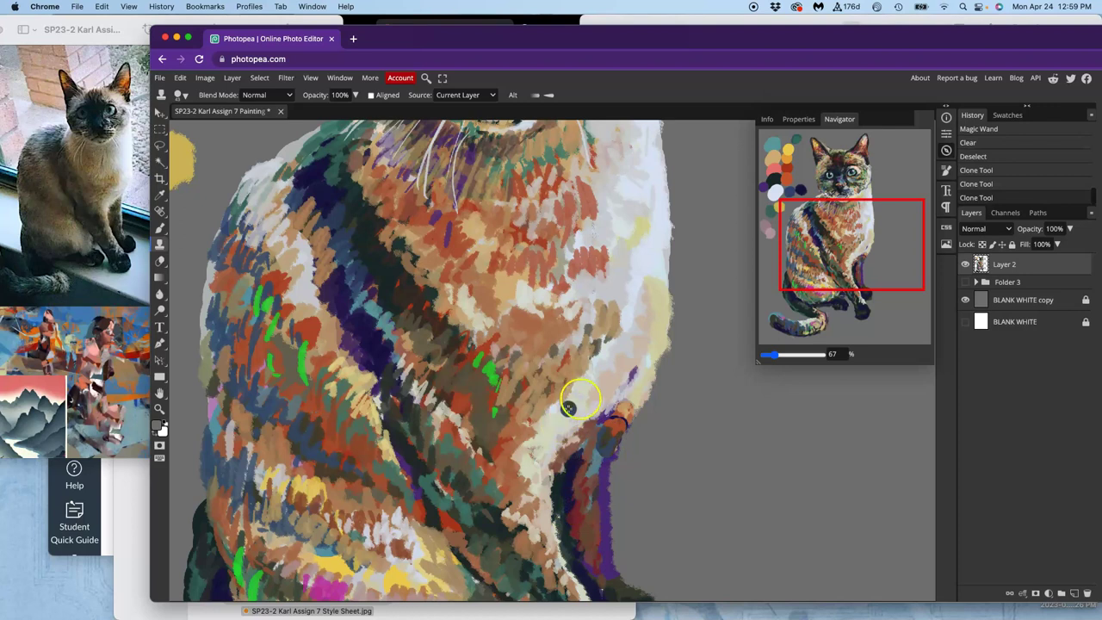
Inspect the whole cat from the front paws up to the head for remaining gaps or stray paint.
drag(565, 370, 566, 249)
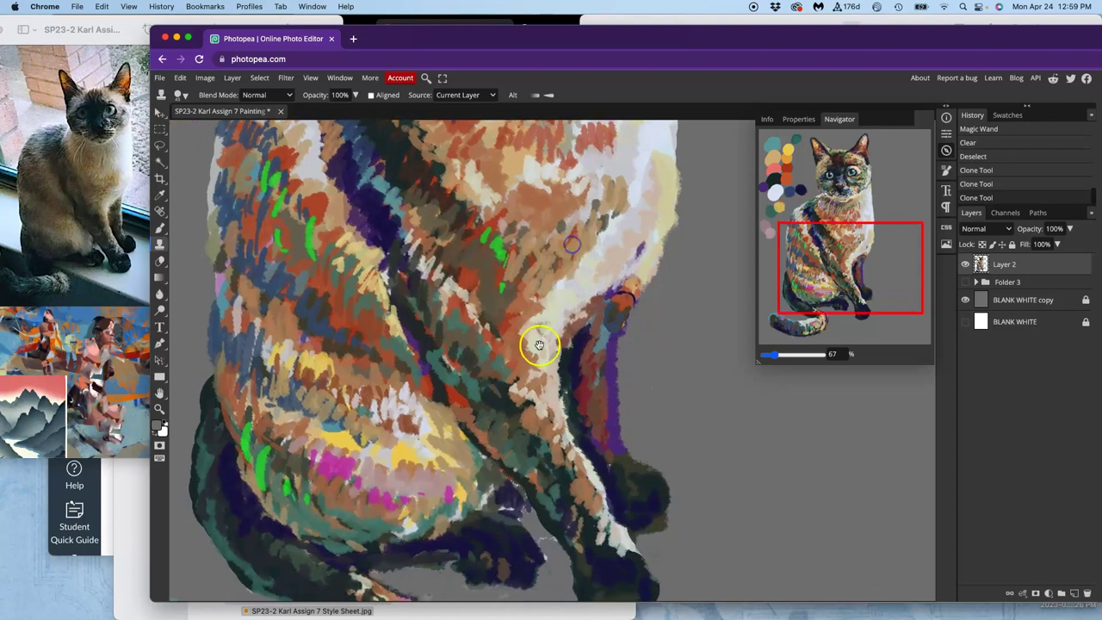
drag(534, 322, 635, 334)
drag(618, 253, 535, 391)
drag(574, 250, 543, 416)
drag(560, 306, 560, 322)
scroll(559, 322, down, 3)
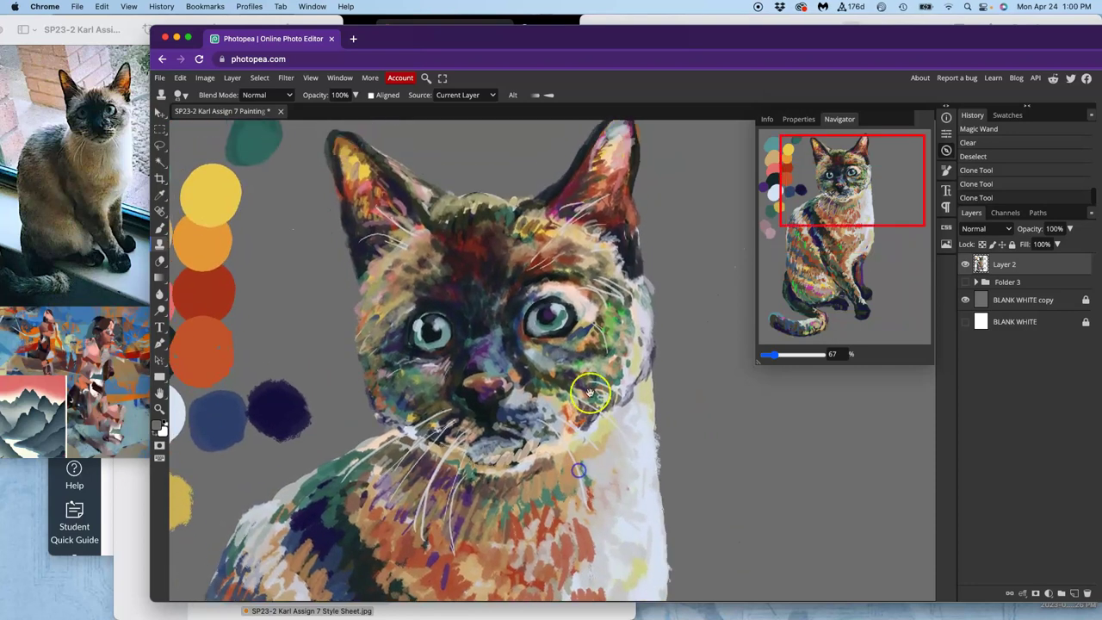
scroll(595, 366, down, 2)
scroll(599, 369, down, 1)
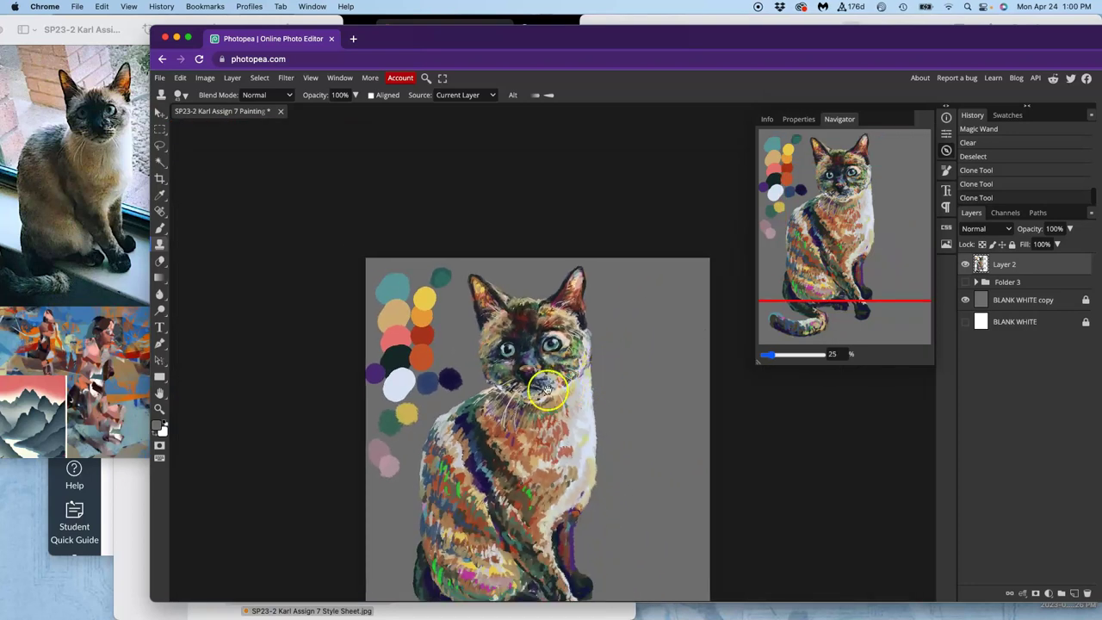
drag(548, 393, 503, 273)
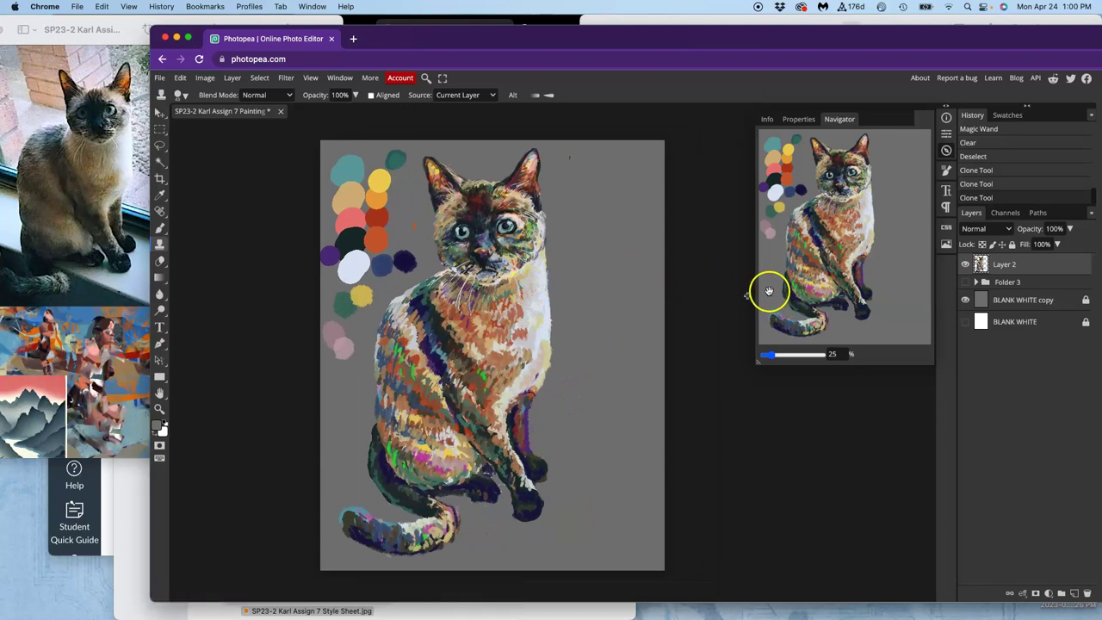
Duplicate Layer 2, lock and hide the original Layer 2, and make Layer 2 copy the active layer.
key(super+j)
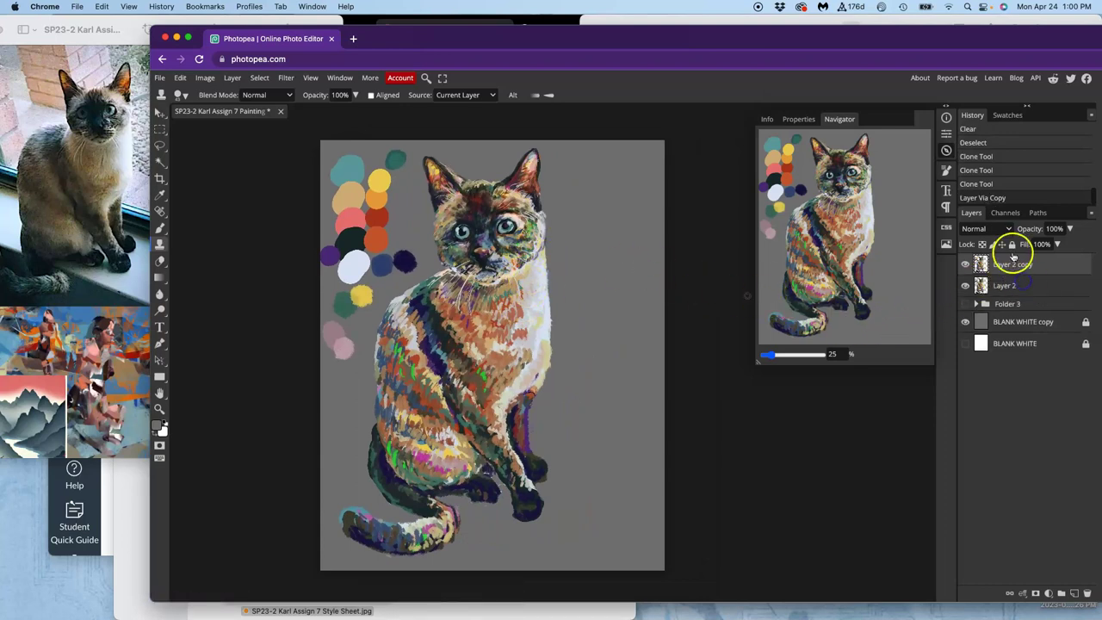
click(1013, 246)
click(1012, 245)
click(1023, 280)
click(1013, 245)
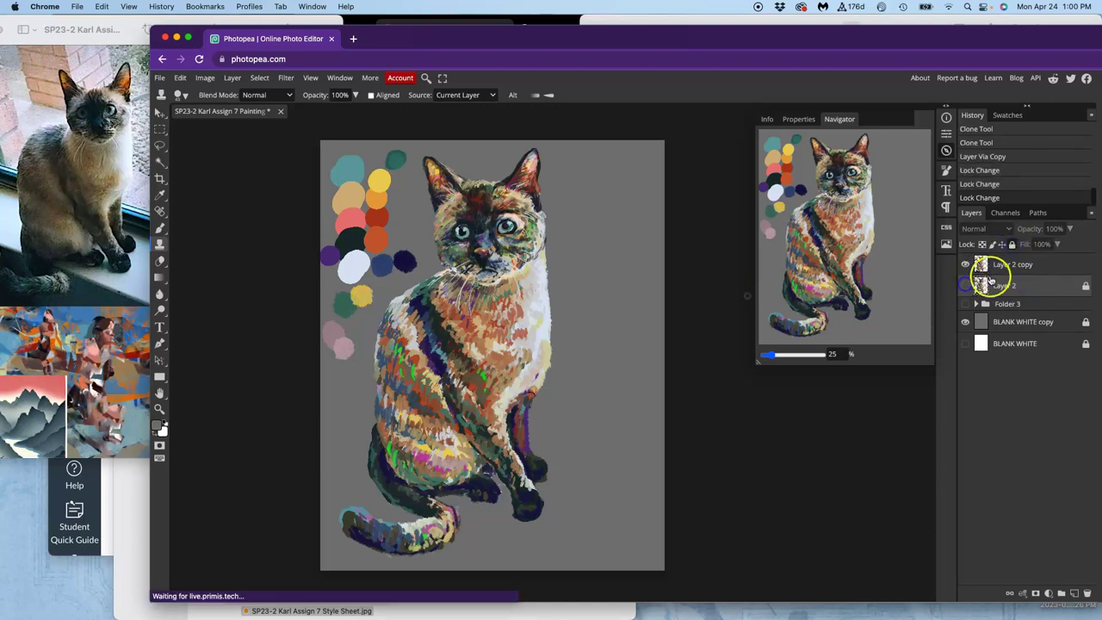
click(1010, 264)
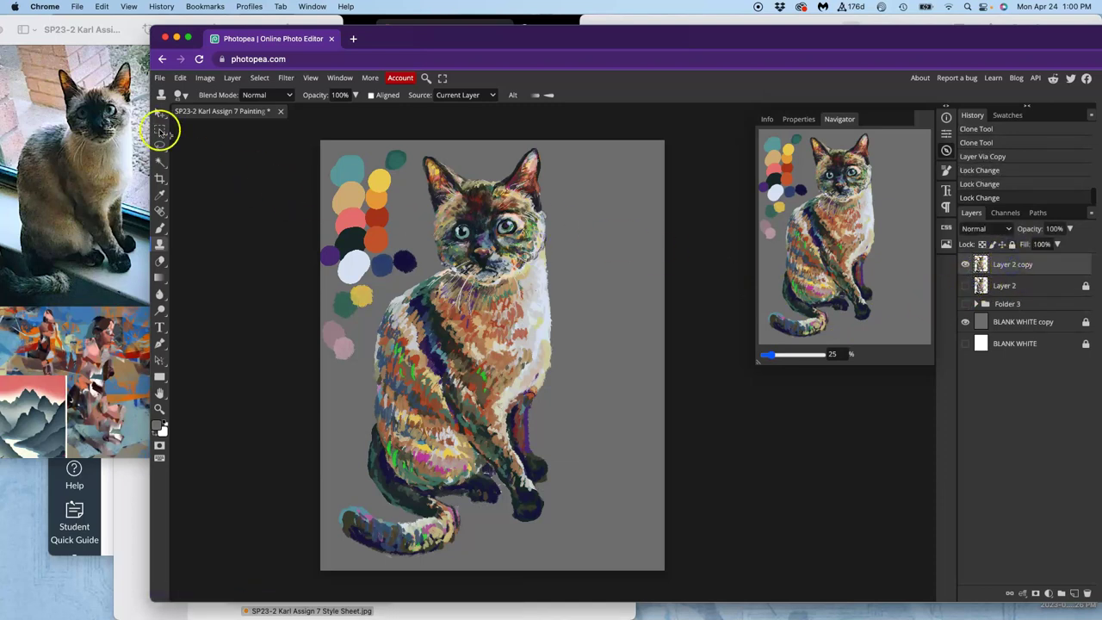
Lasso the cat's head on Layer 2 copy and use Free Transform to squash its height to 89.26%.
click(160, 146)
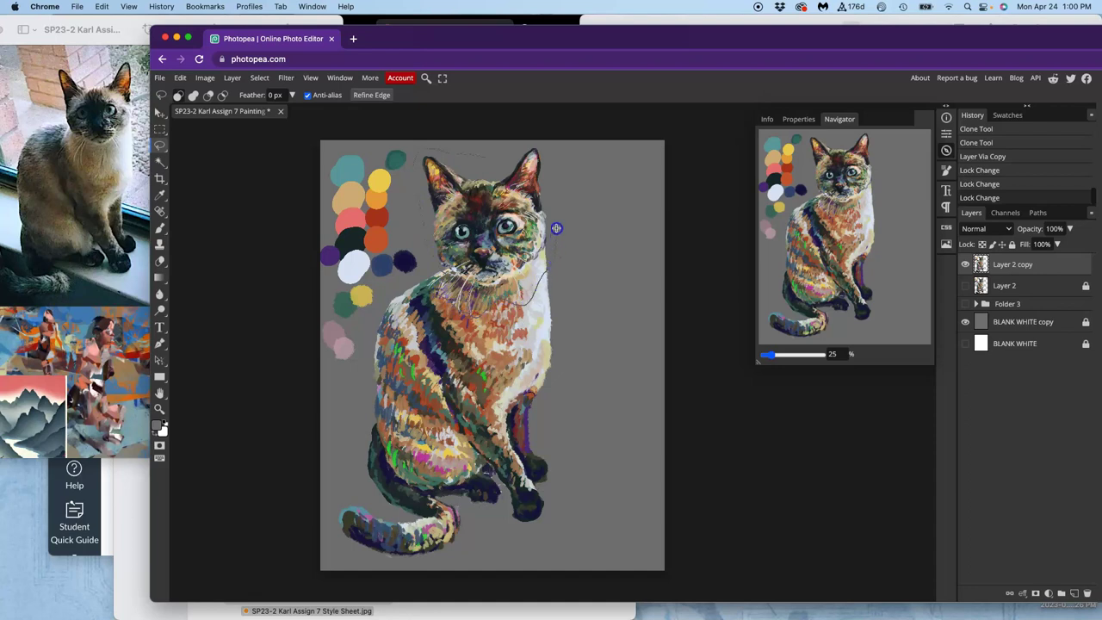
drag(495, 158, 492, 157)
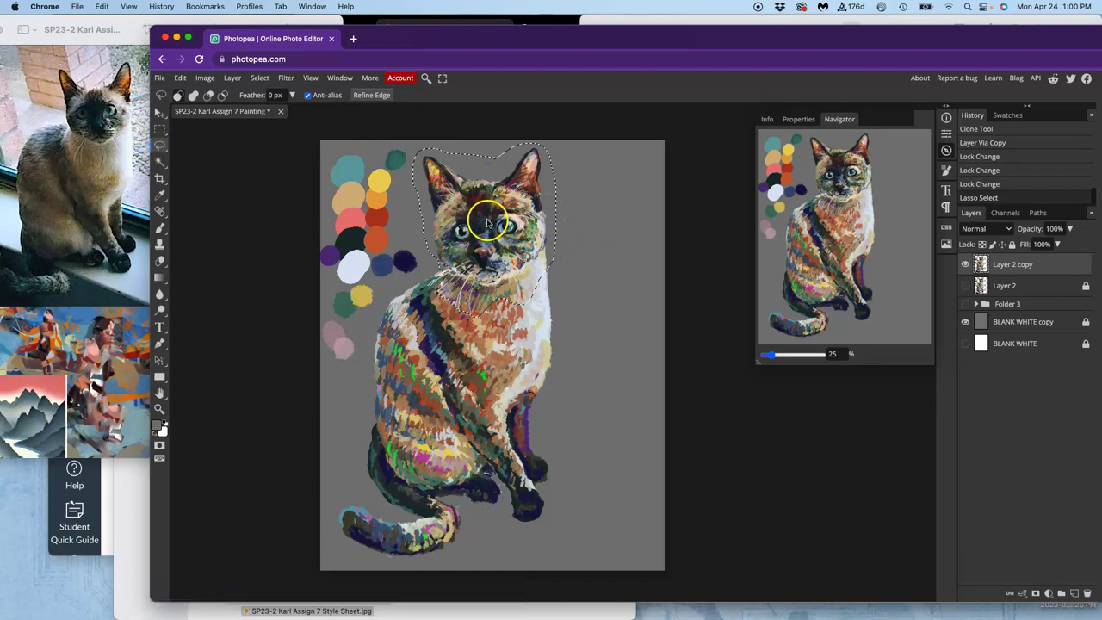
key(super+t)
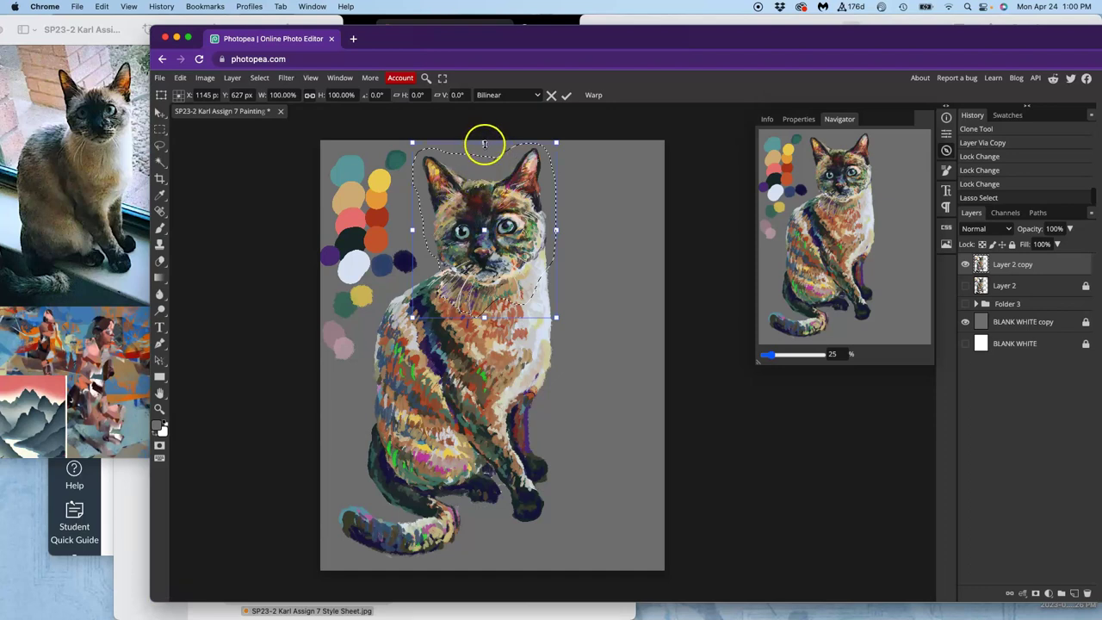
drag(484, 143, 485, 160)
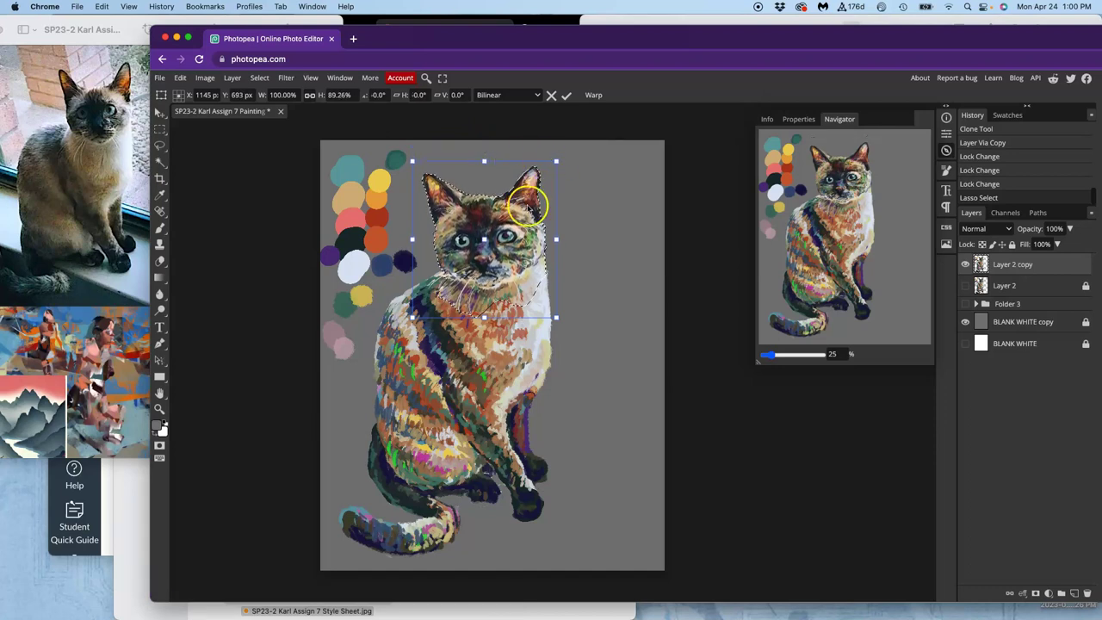
Warp the selected head to raise its right-hand ear and reshape the face, apply the warp, and deselect.
right_click(528, 206)
click(549, 301)
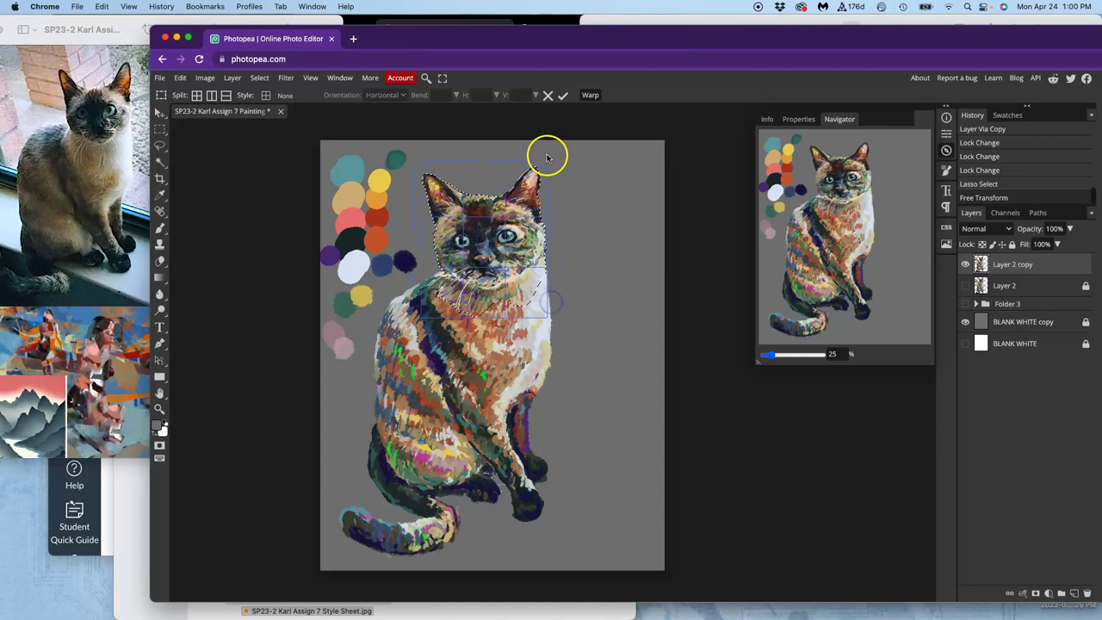
mouse_move(549, 166)
mouse_down()
mouse_move(550, 150)
mouse_move(531, 177)
mouse_move(443, 204)
mouse_move(477, 259)
mouse_move(489, 257)
mouse_up()
drag(449, 289, 534, 251)
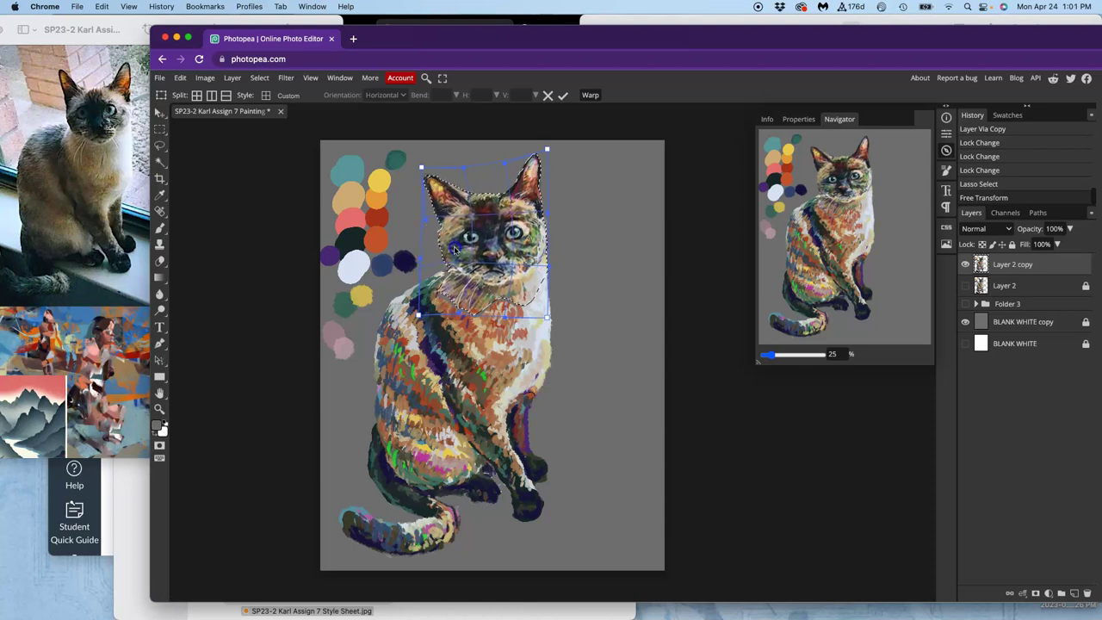
drag(477, 231, 471, 268)
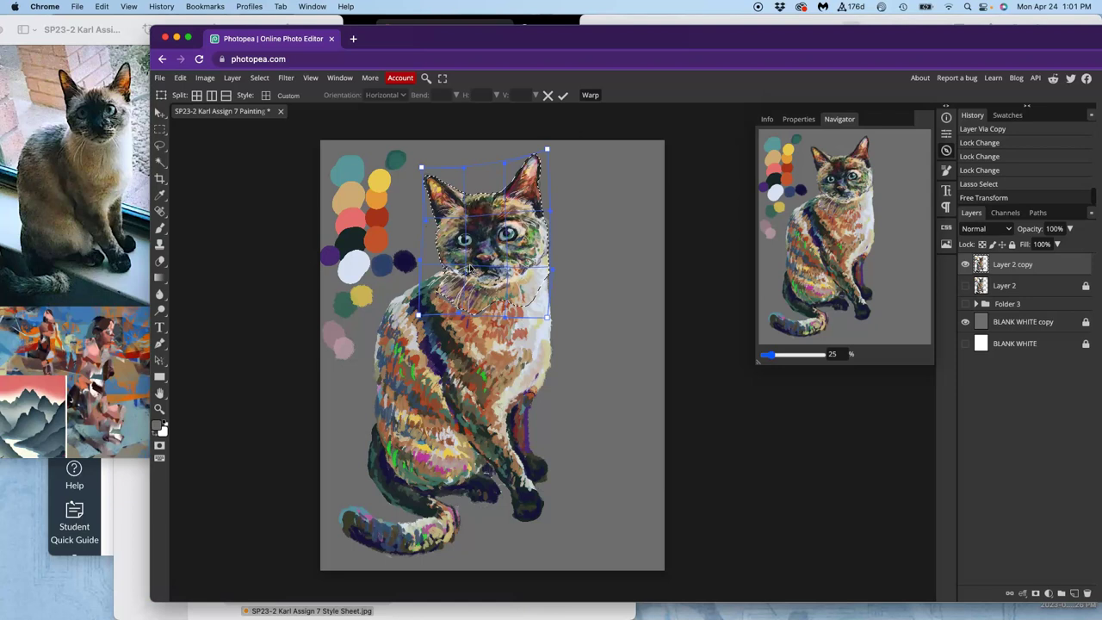
drag(529, 266, 529, 261)
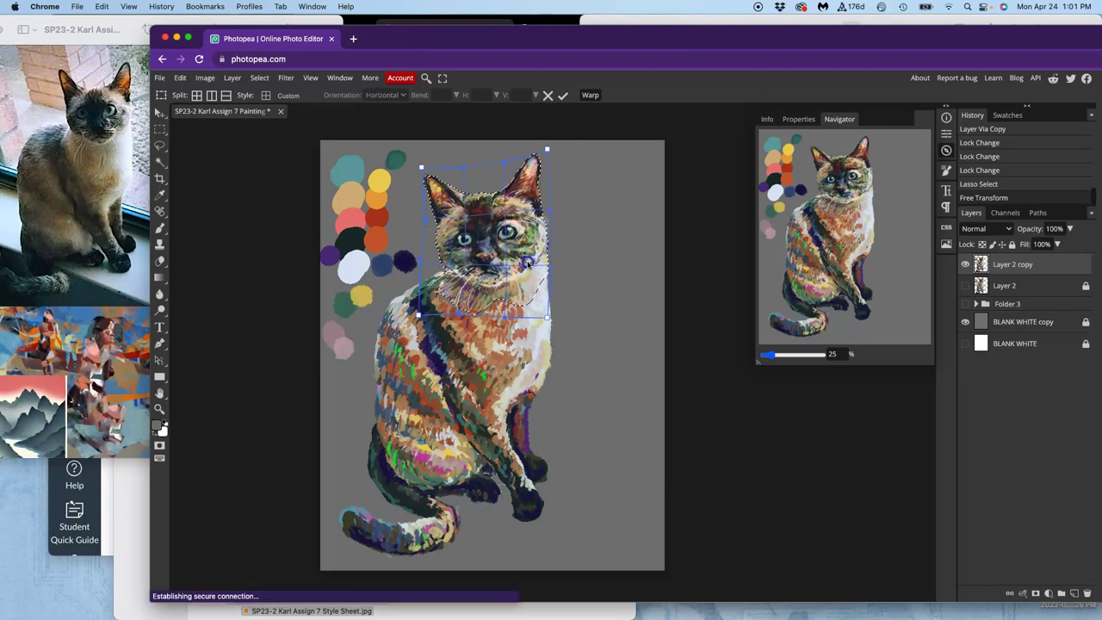
key(Return)
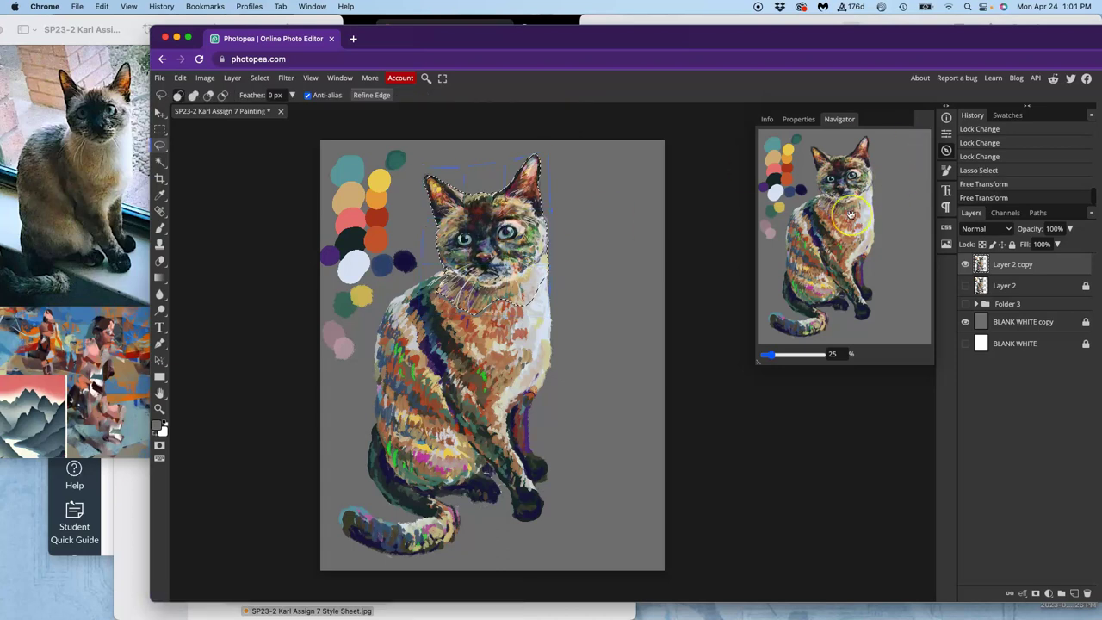
key(ctrl+d)
Compare the reshaped head with the original by toggling Layer 2 copy's visibility, hide Layer 2 again, and examine the neck seam.
click(966, 286)
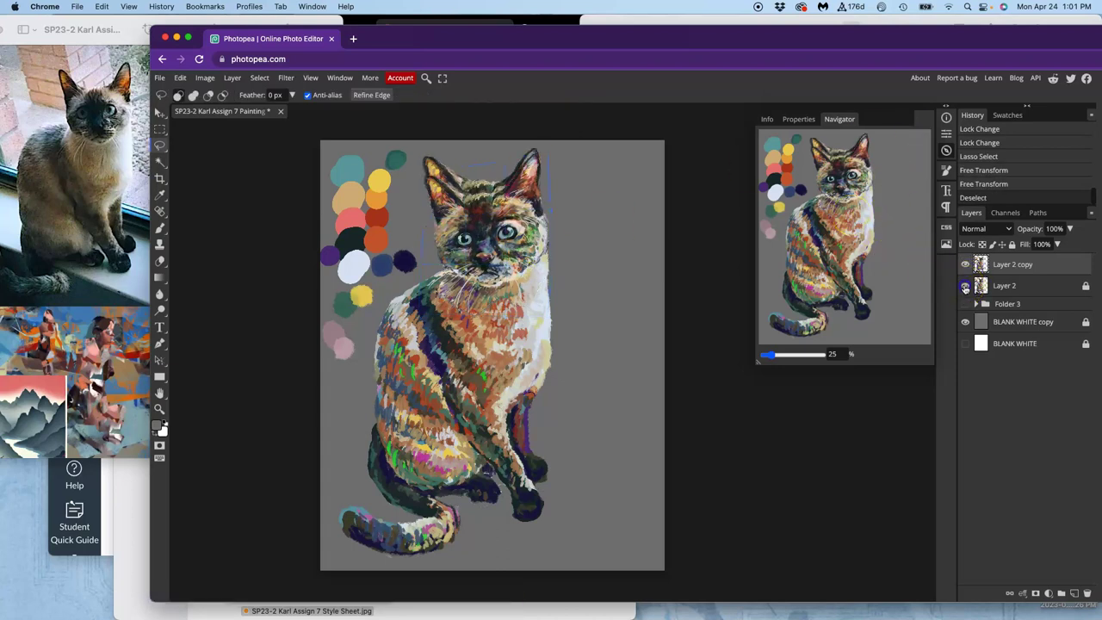
click(966, 265)
click(965, 265)
click(966, 266)
click(965, 265)
click(966, 267)
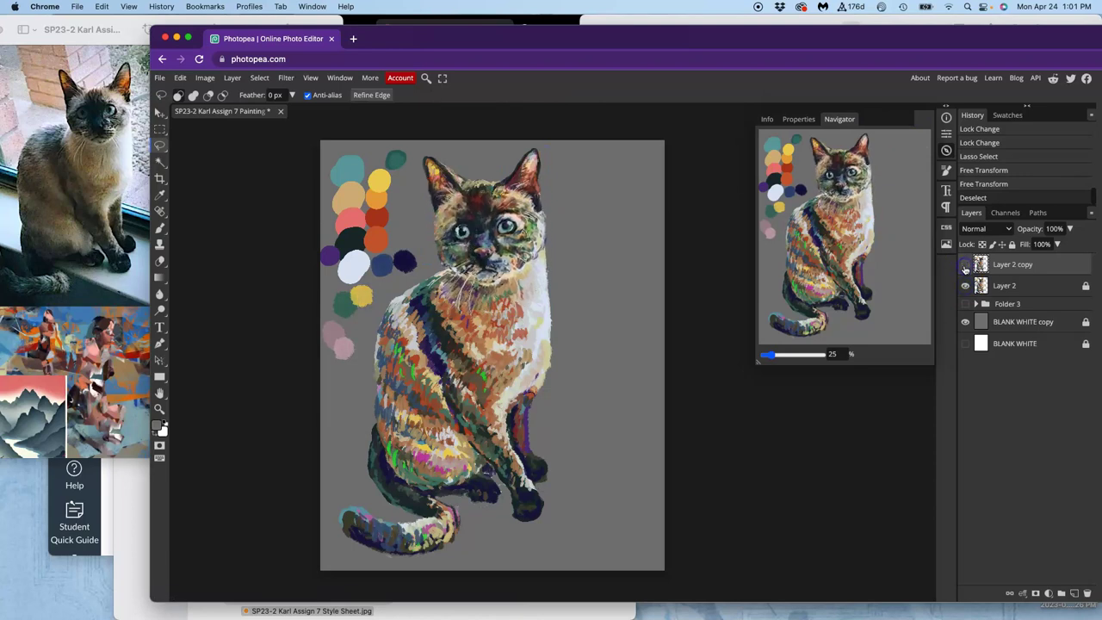
click(965, 267)
click(966, 287)
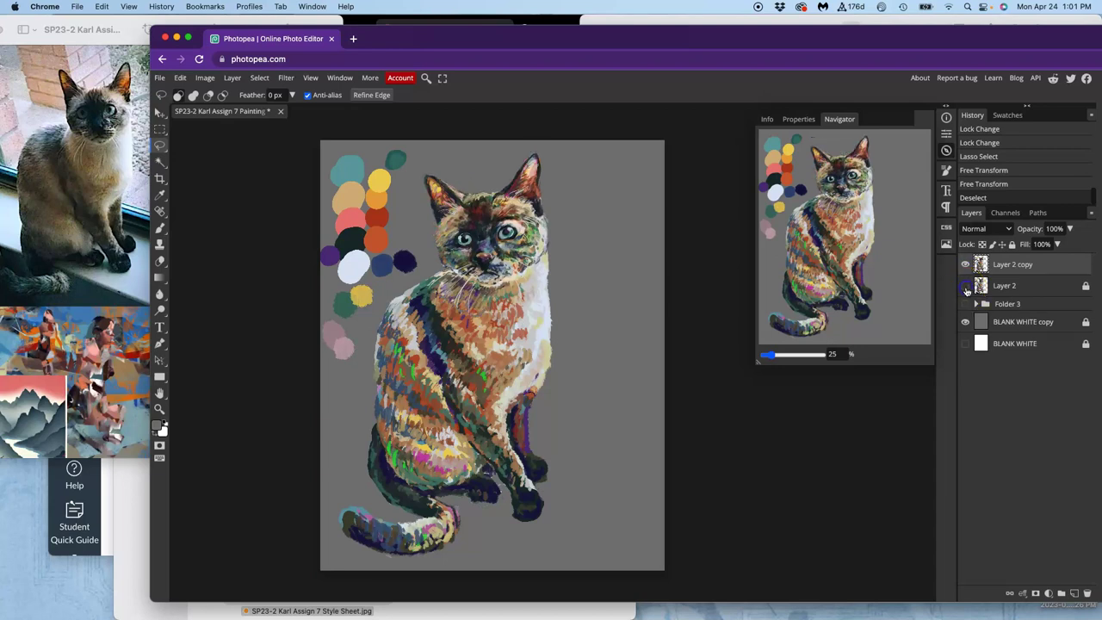
scroll(557, 345, up, 5)
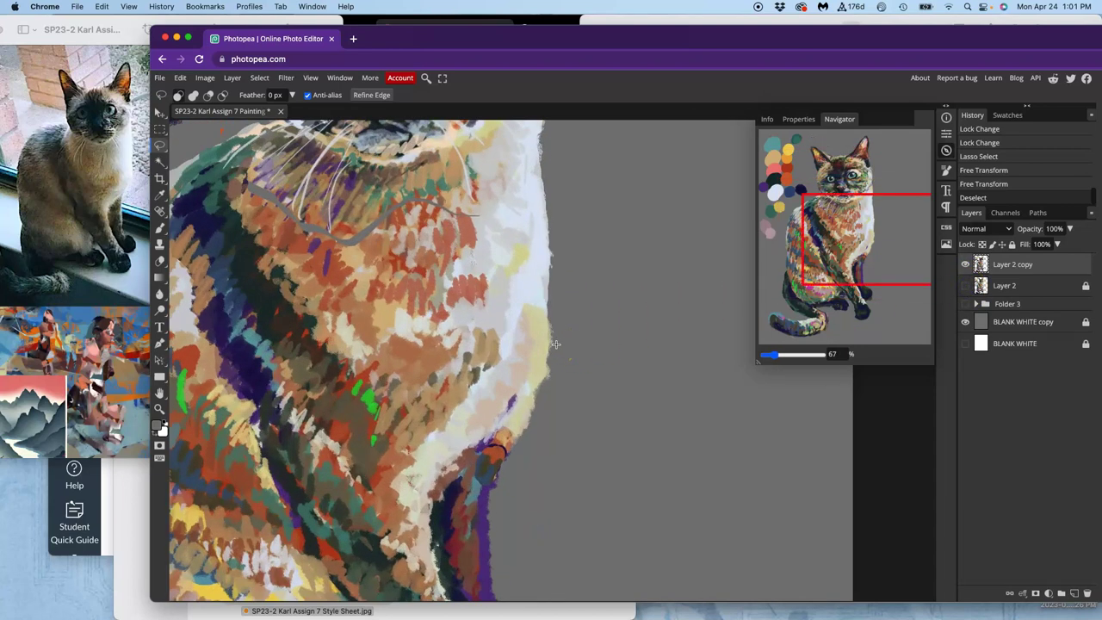
Switch the backdrop from the grey BLANK WHITE copy layer to the white BLANK WHITE layer to inspect the neck gap.
scroll(556, 344, up, 2)
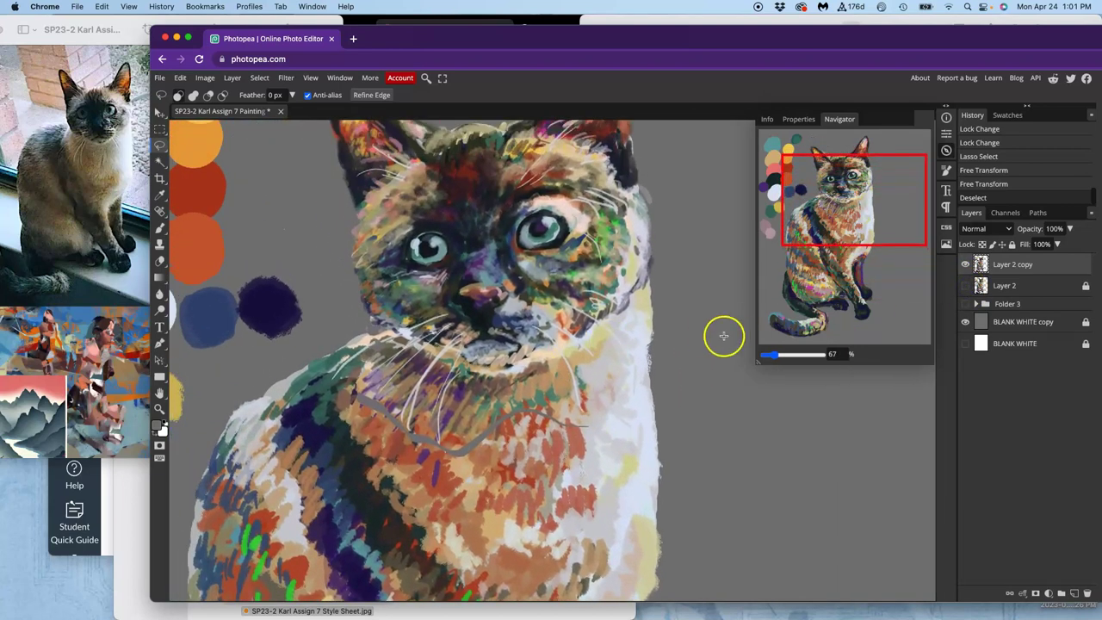
scroll(694, 339, up, 1)
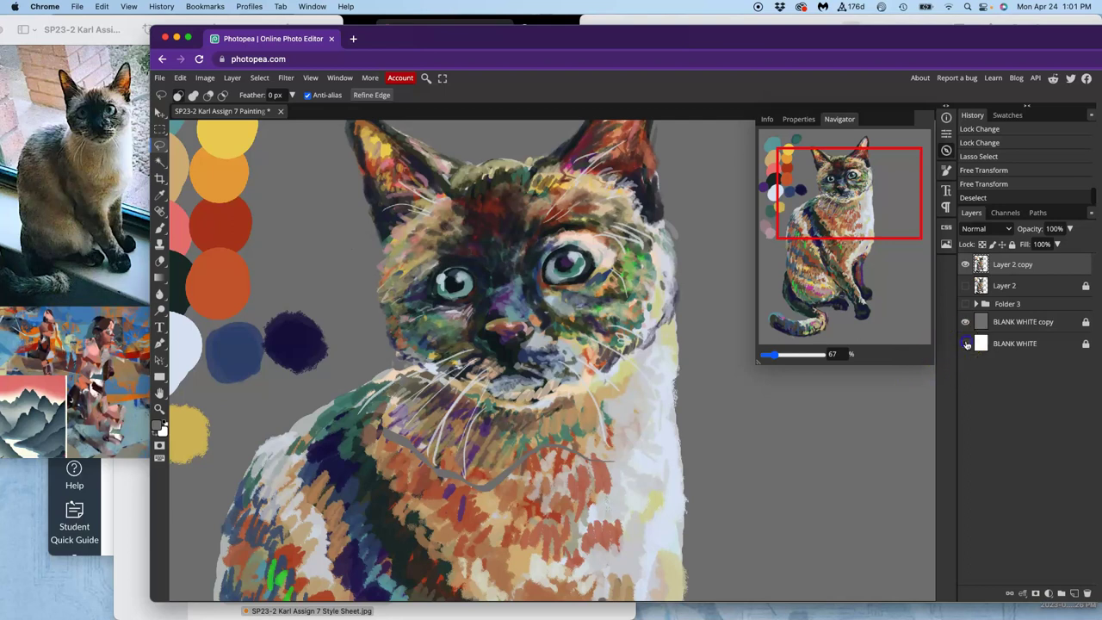
click(966, 343)
click(966, 322)
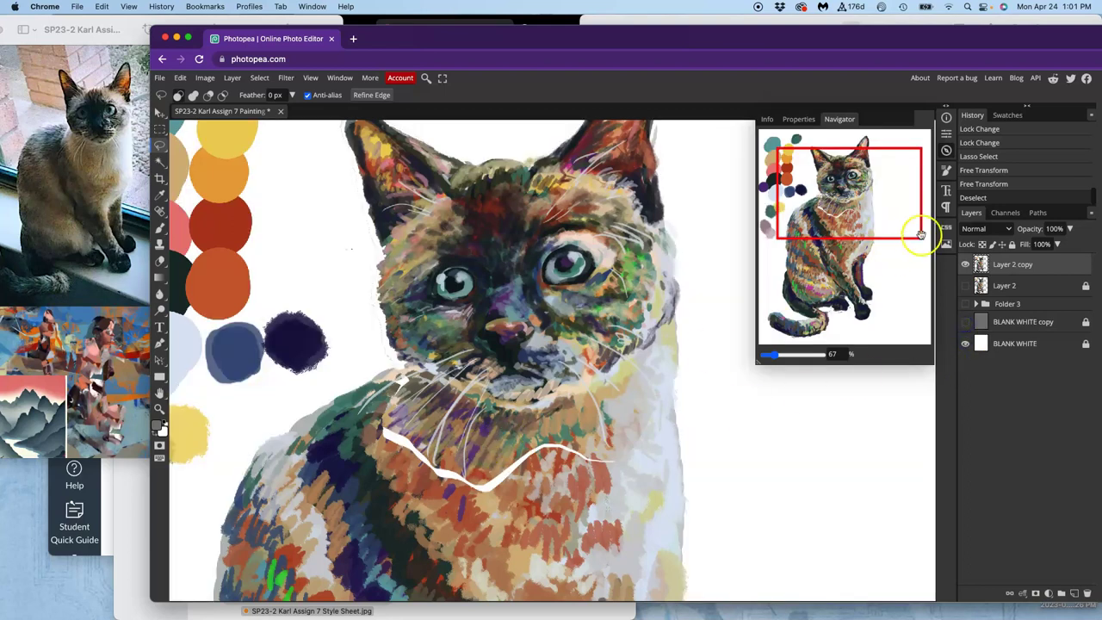
Show and select Layer 2, lasso the neck and chest area around the gap, and copy it to a new layer.
click(965, 286)
click(965, 286)
click(965, 286)
click(1004, 286)
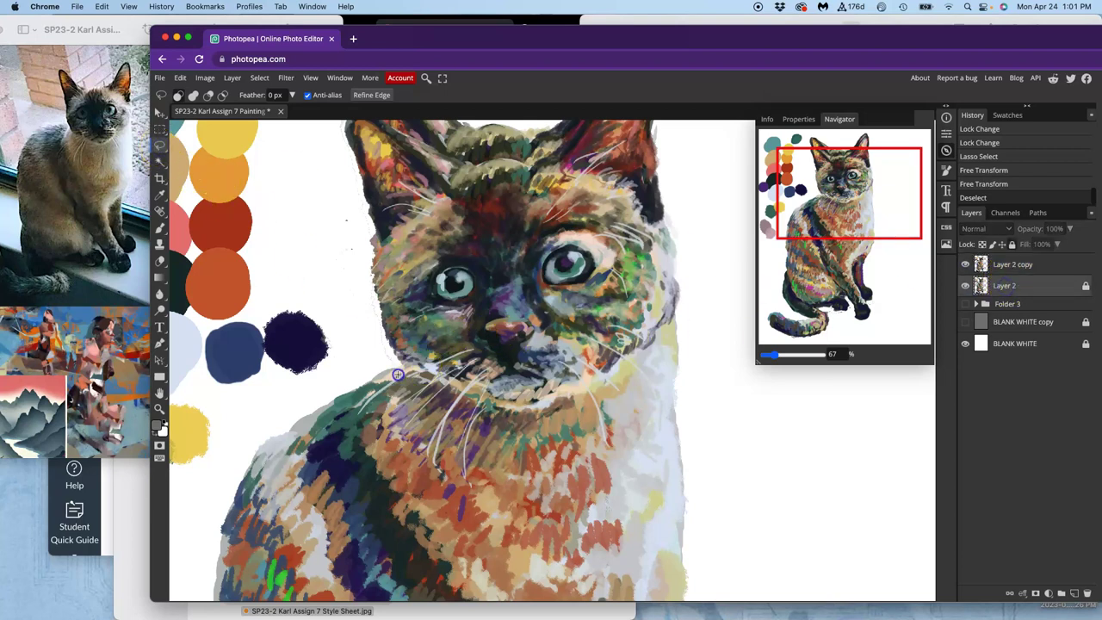
mouse_move(605, 526)
mouse_down()
mouse_move(630, 448)
mouse_move(612, 417)
mouse_move(543, 395)
mouse_up()
key(ctrl+j)
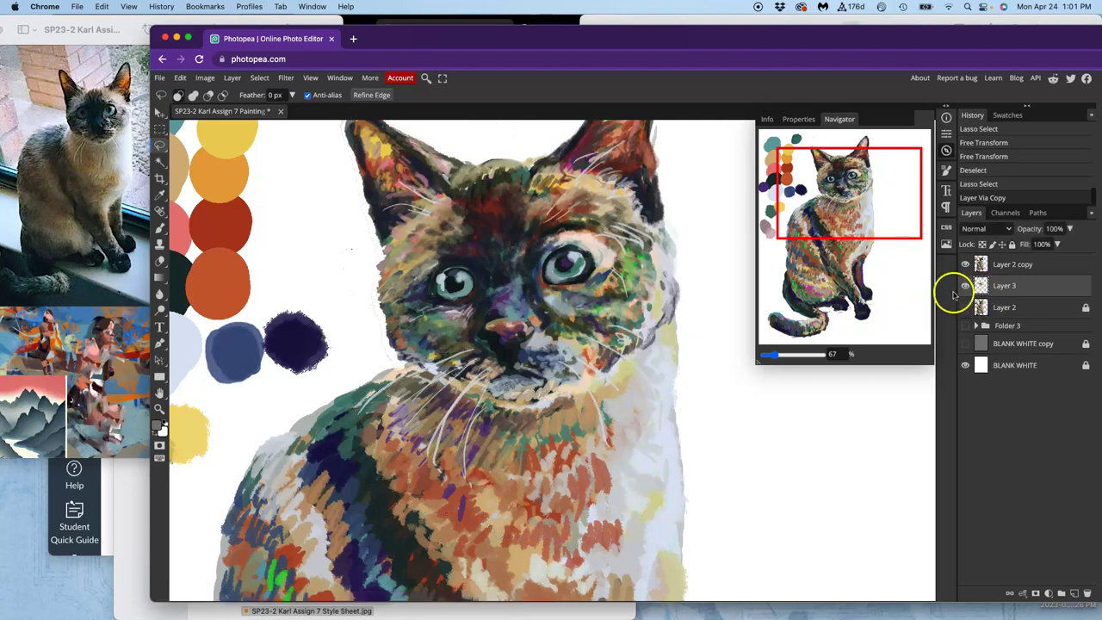
Hide the original Layer 2, check the neck patch by toggling visibility, and merge the patch with Layer 2 copy.
click(965, 287)
click(966, 287)
click(966, 288)
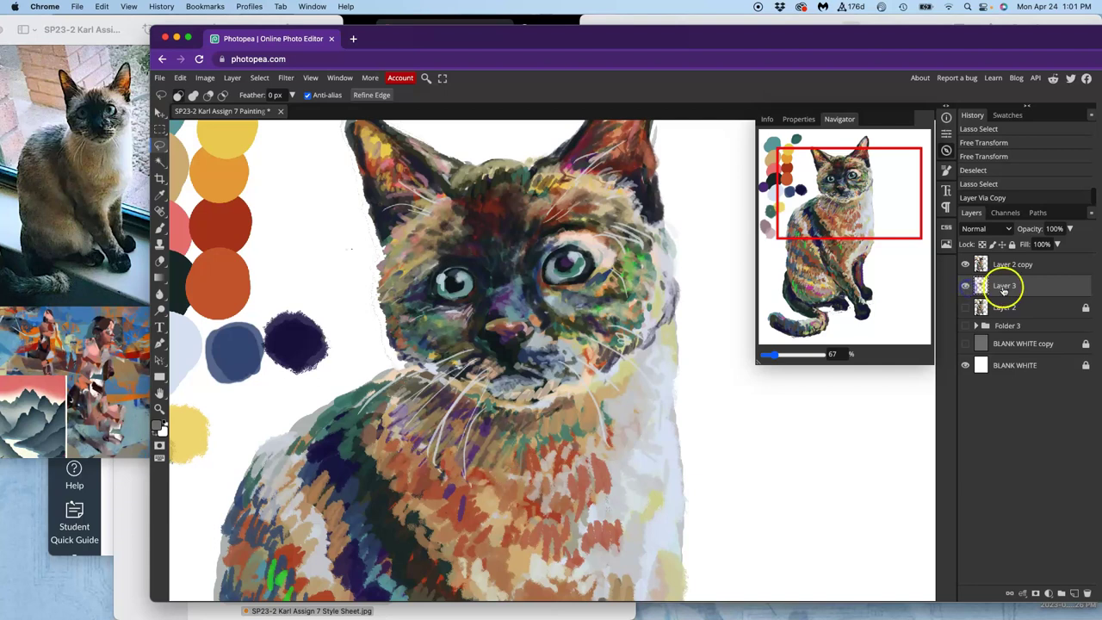
click(1009, 268)
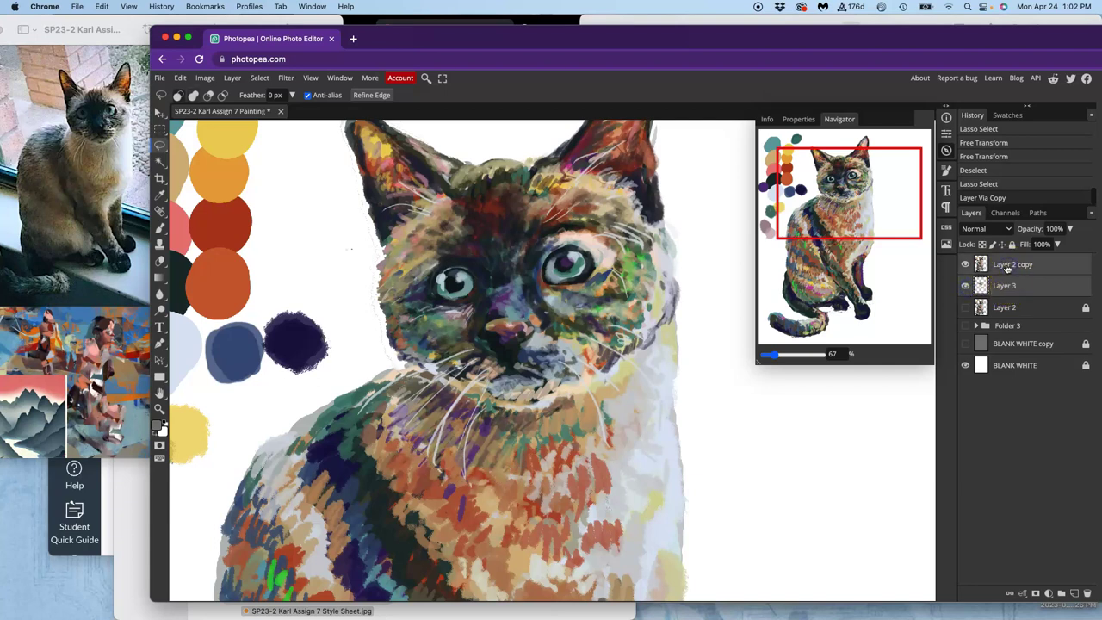
key(super+e)
Lasso both of the cat's eyes together with the surrounding fur and copy them to a new layer.
scroll(696, 307, down, 5)
scroll(564, 321, down, 3)
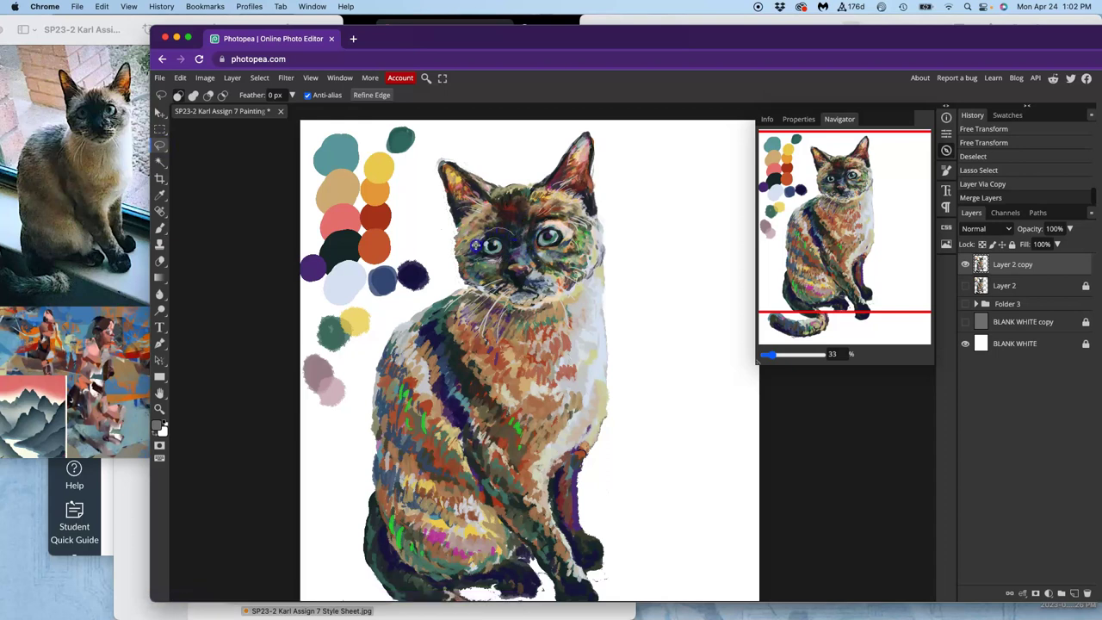
drag(481, 265, 506, 259)
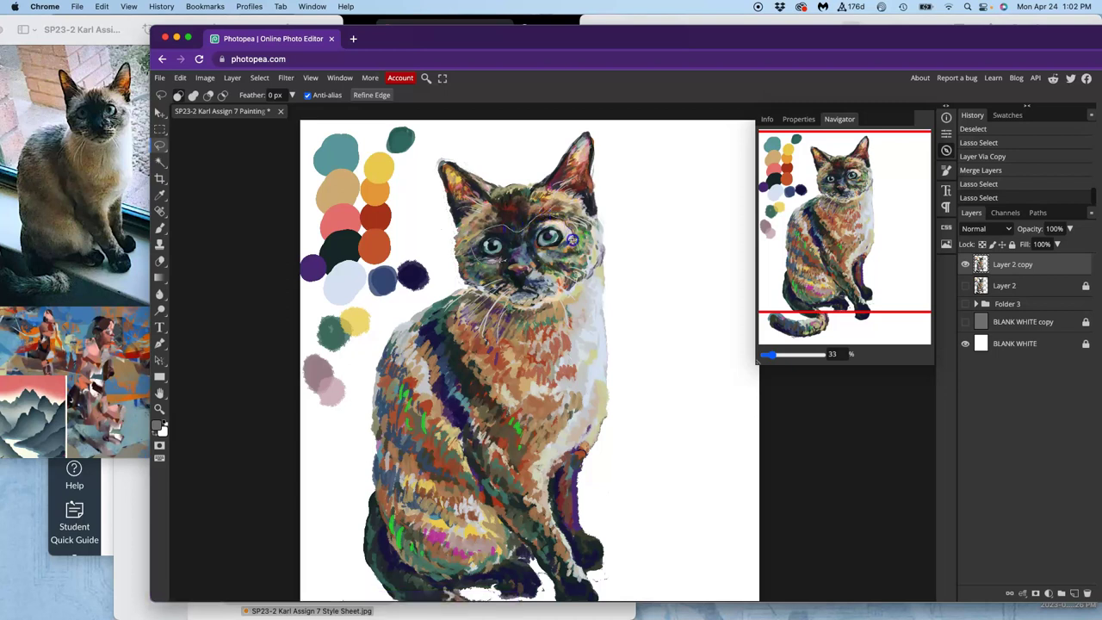
drag(506, 259, 505, 259)
click(782, 289)
key(super+j)
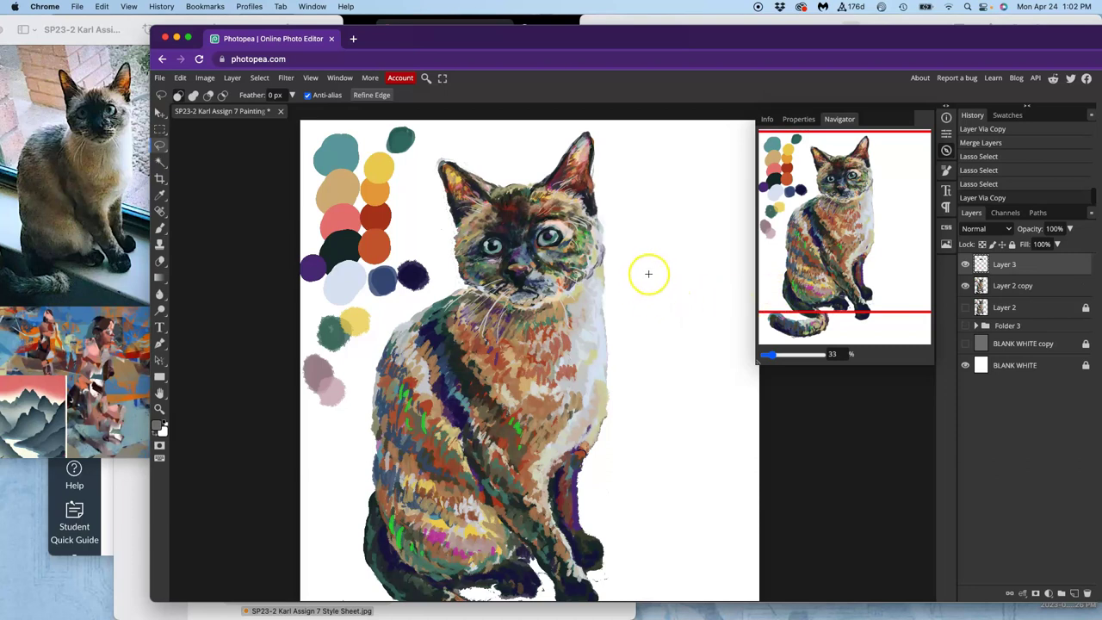
Use Free Transform to scale the eye patch to 107.99% width and 137.26% height, and distort its corners to fit the face.
key(super+t)
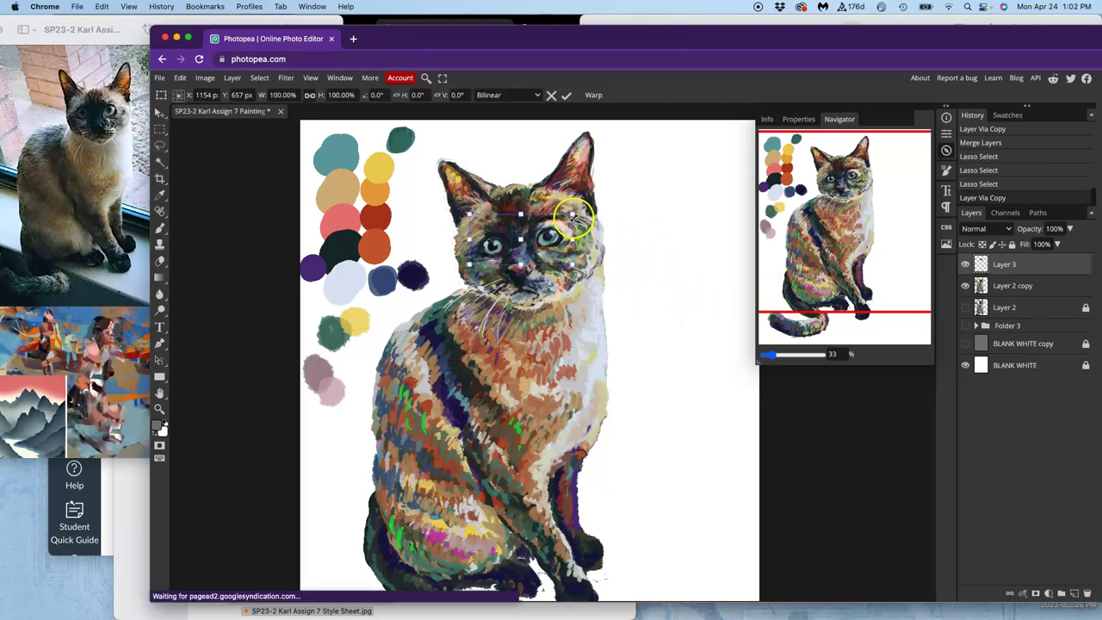
drag(574, 216, 557, 237)
right_click(563, 214)
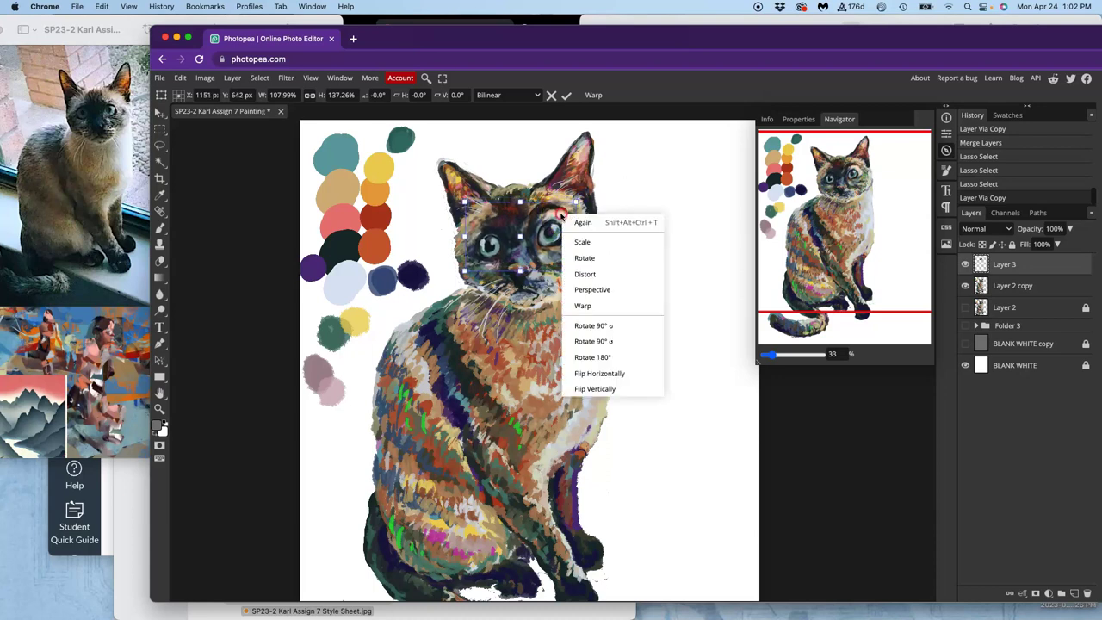
click(585, 276)
drag(576, 203, 554, 240)
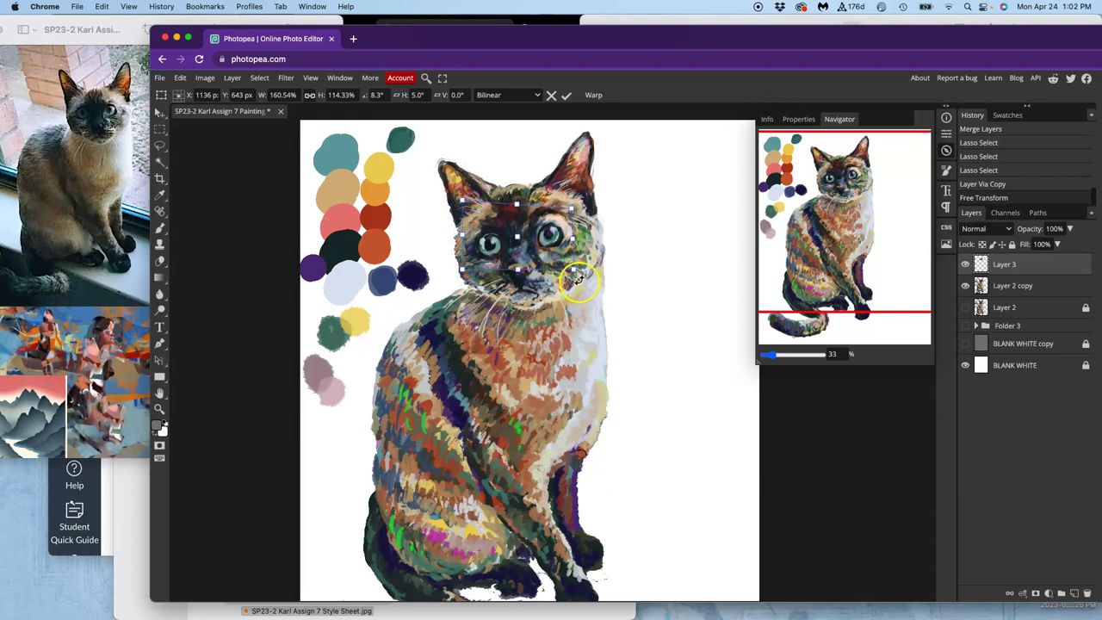
Warp the upper edge of the eye patch, apply the warp, and compare the eyes by toggling Layer 3's visibility.
right_click(482, 216)
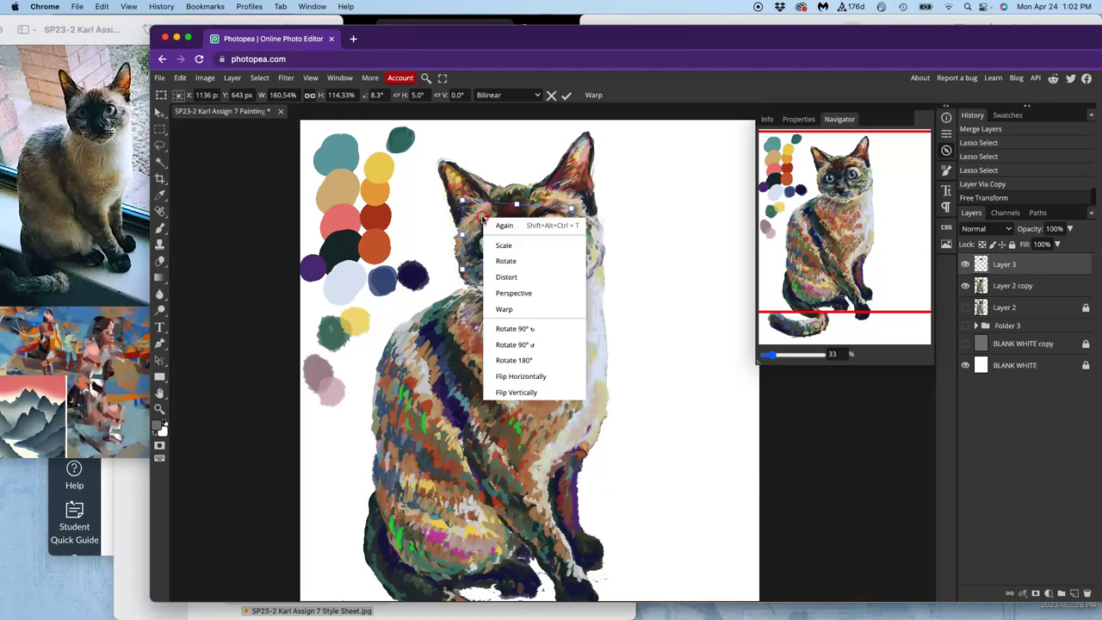
click(506, 312)
drag(468, 217, 471, 220)
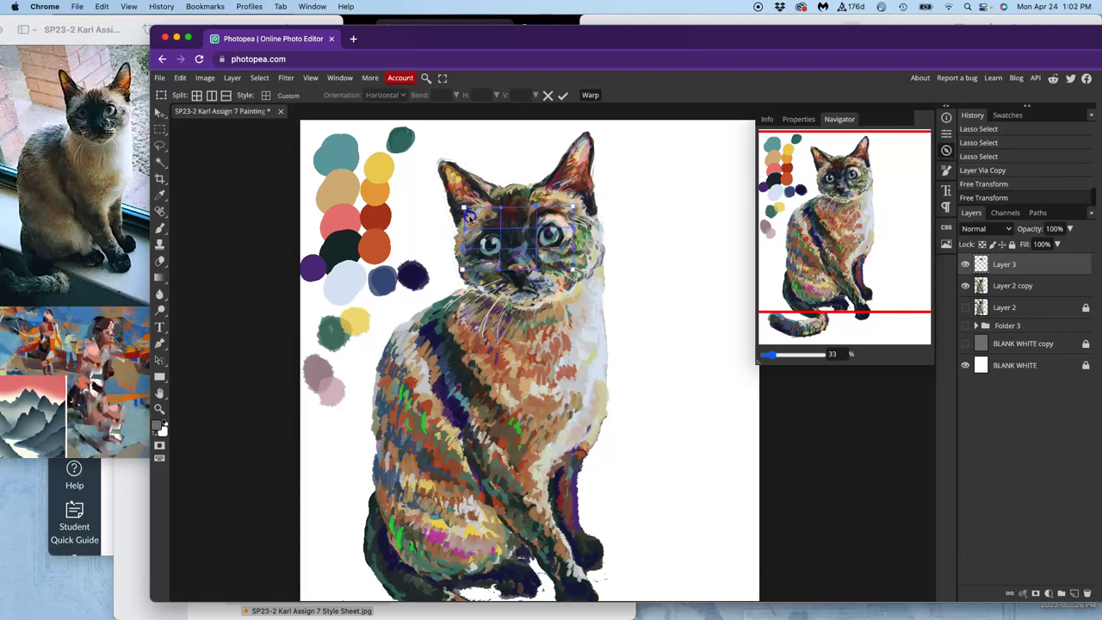
key(Return)
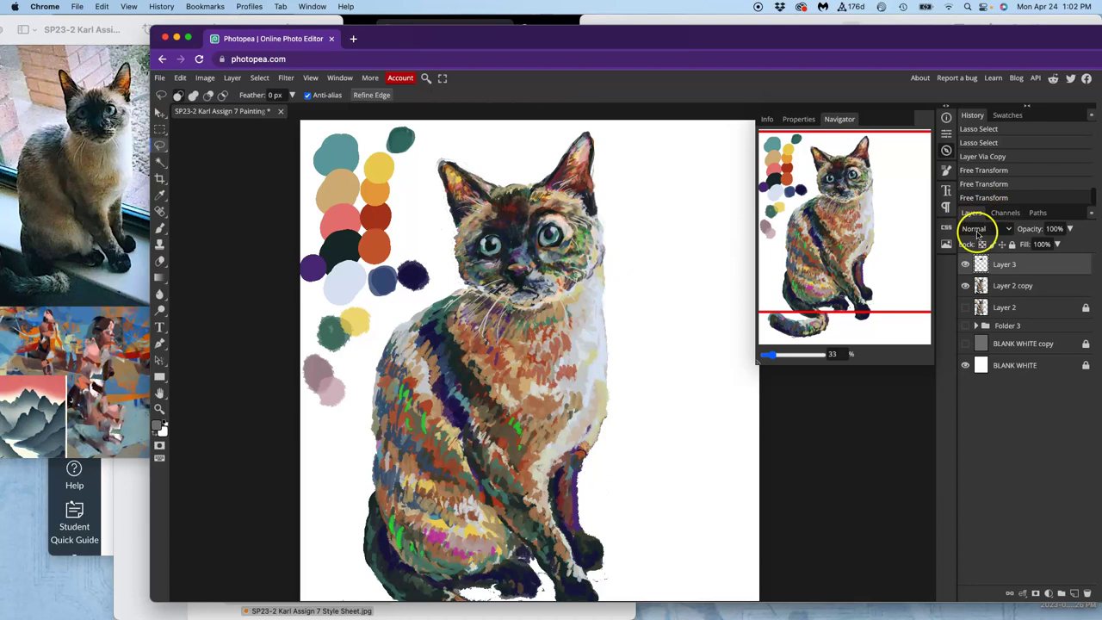
click(965, 266)
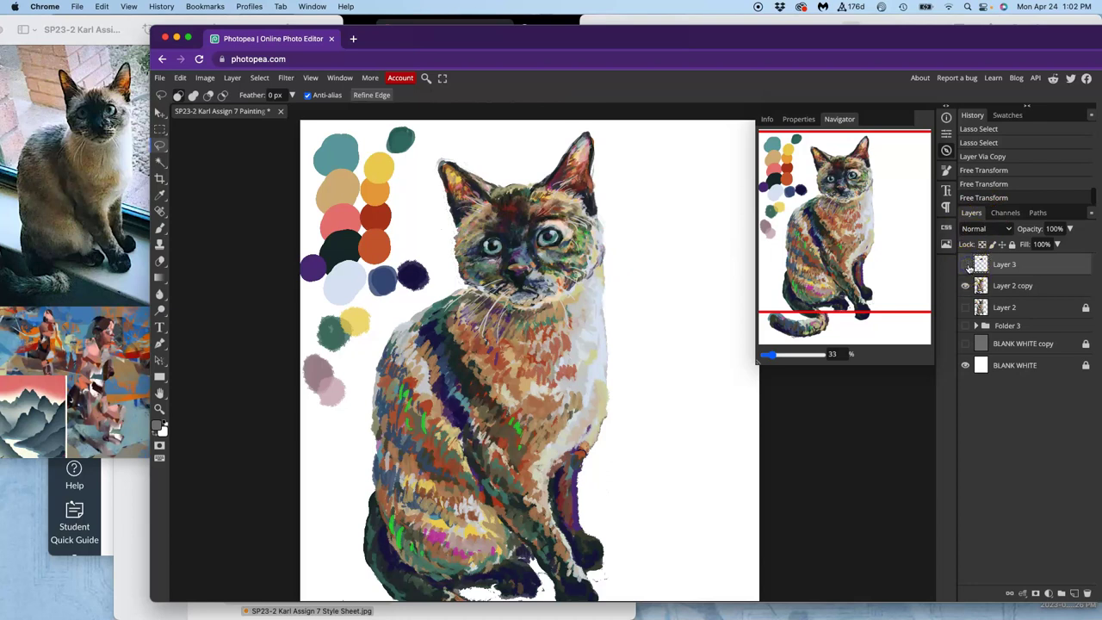
click(966, 266)
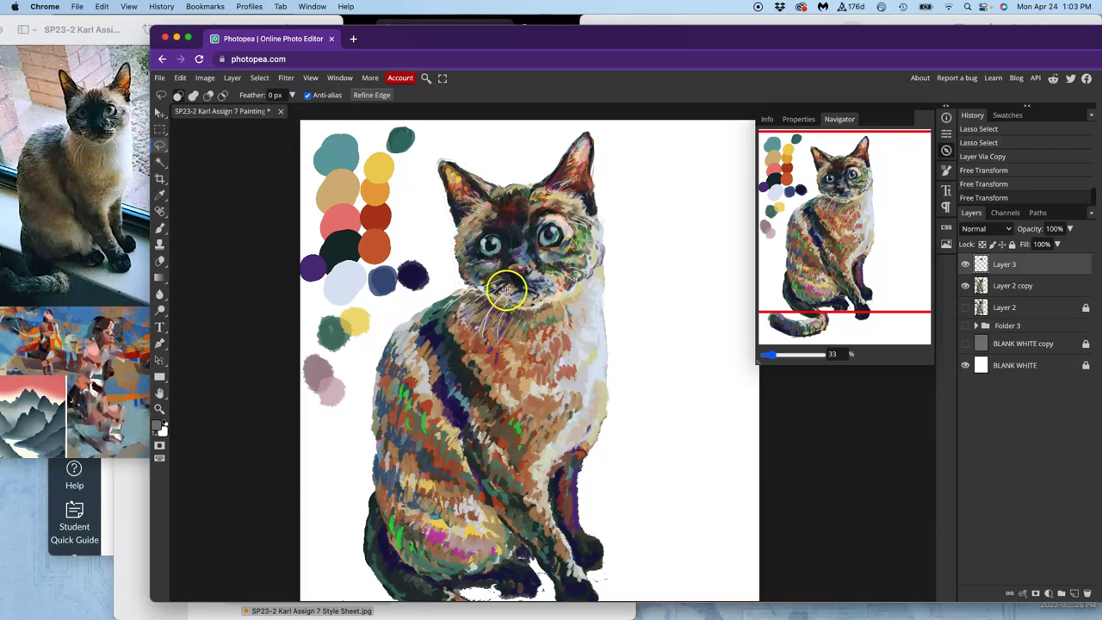
Merge the eye patch on Layer 3 with Layer 2 copy and compare the merged cat with the original Layer 2.
drag(508, 323, 527, 301)
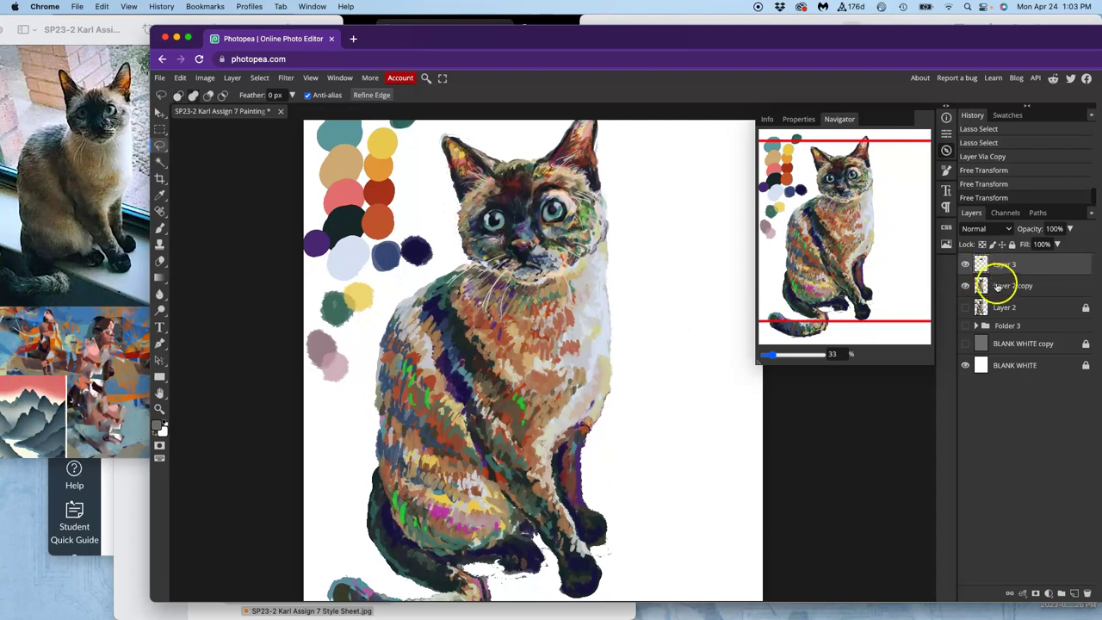
shift+click(1004, 286)
key(super+e)
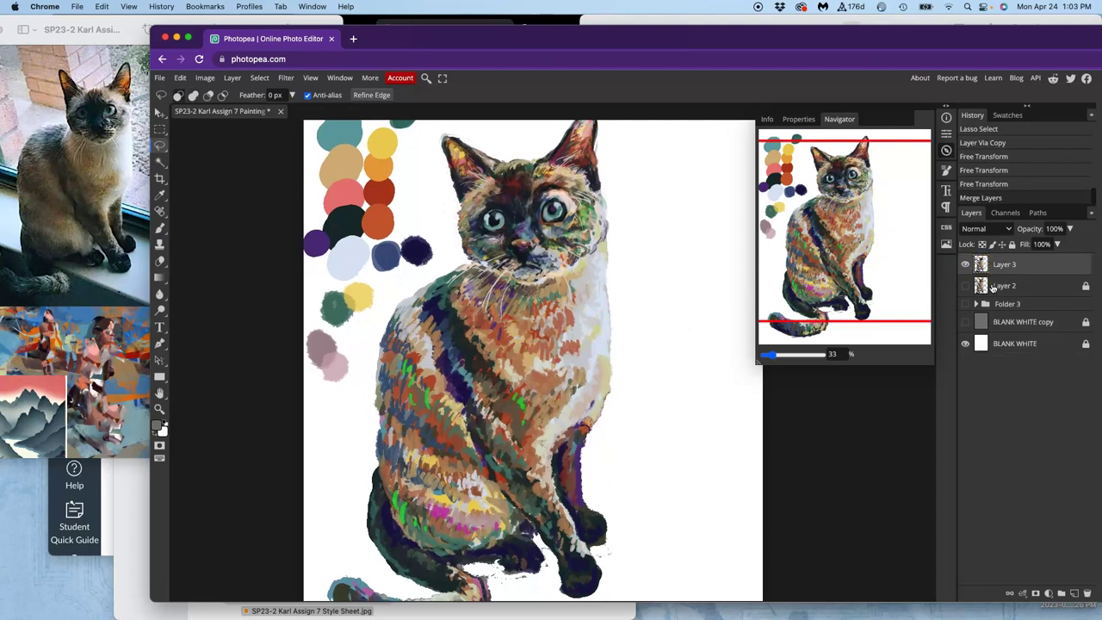
click(965, 265)
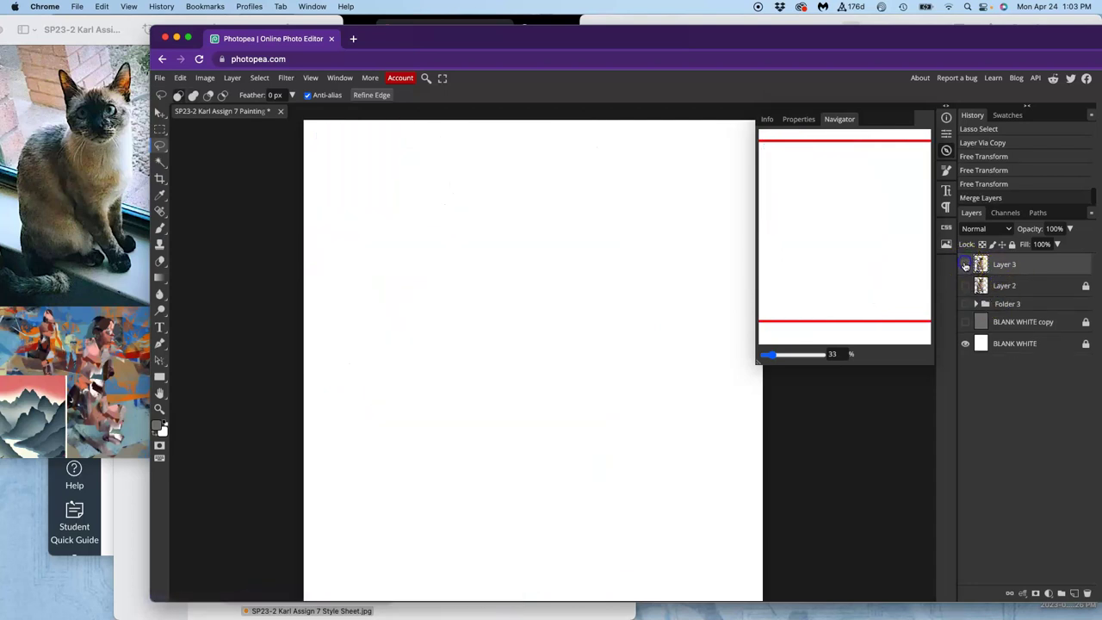
click(966, 266)
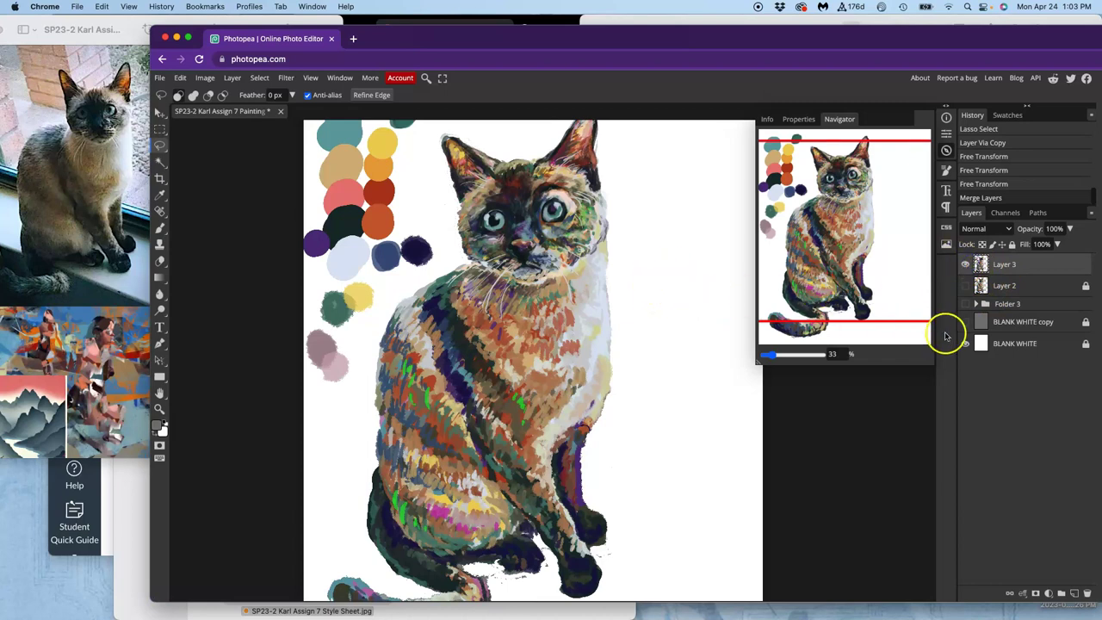
click(966, 286)
click(966, 287)
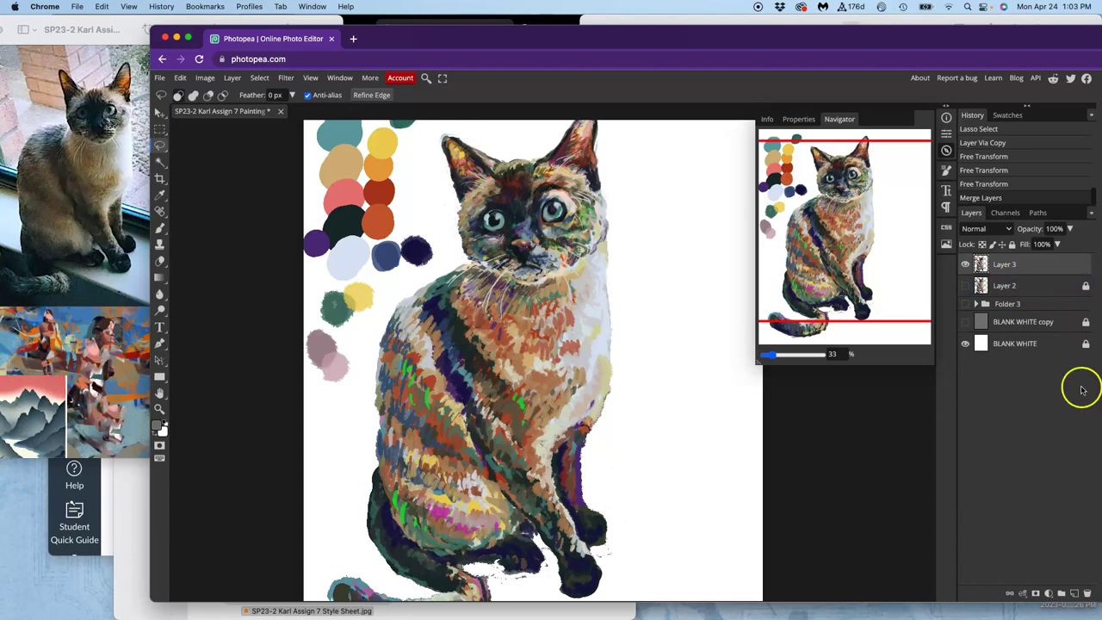
Unlock the original Layer 2 and delete it, leaving Layer 3 unlocked.
click(965, 286)
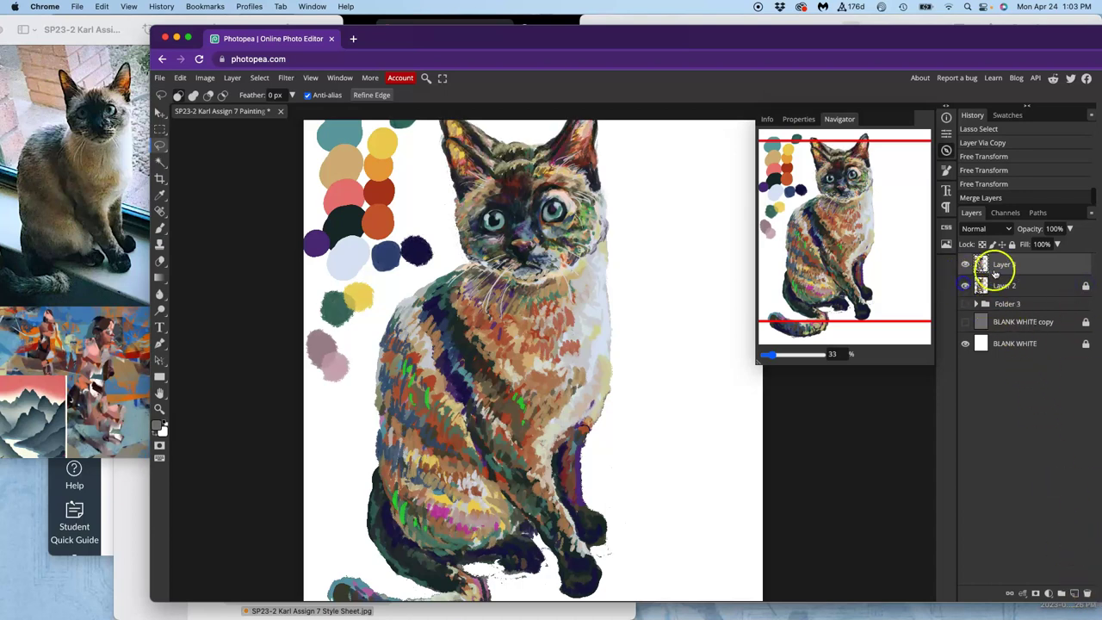
click(1013, 245)
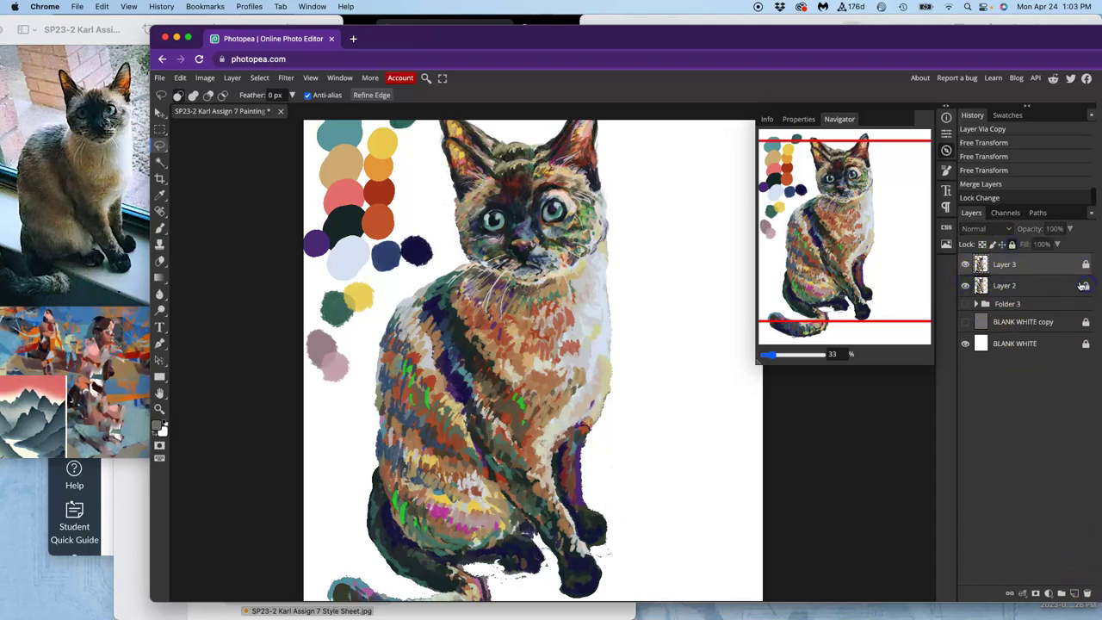
click(1011, 245)
click(1011, 246)
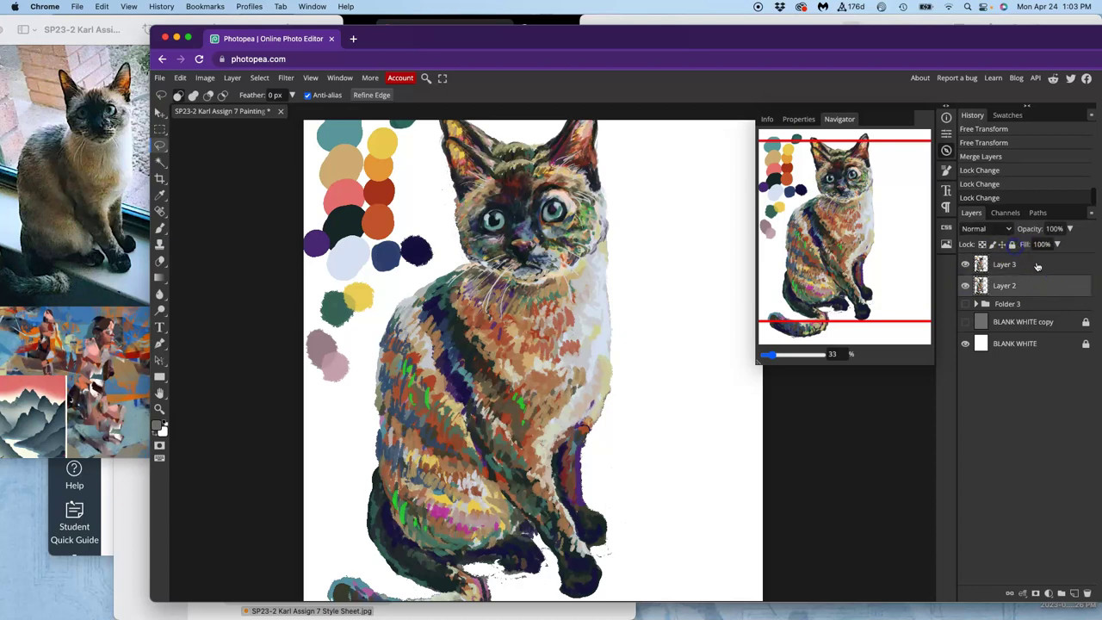
key(Delete)
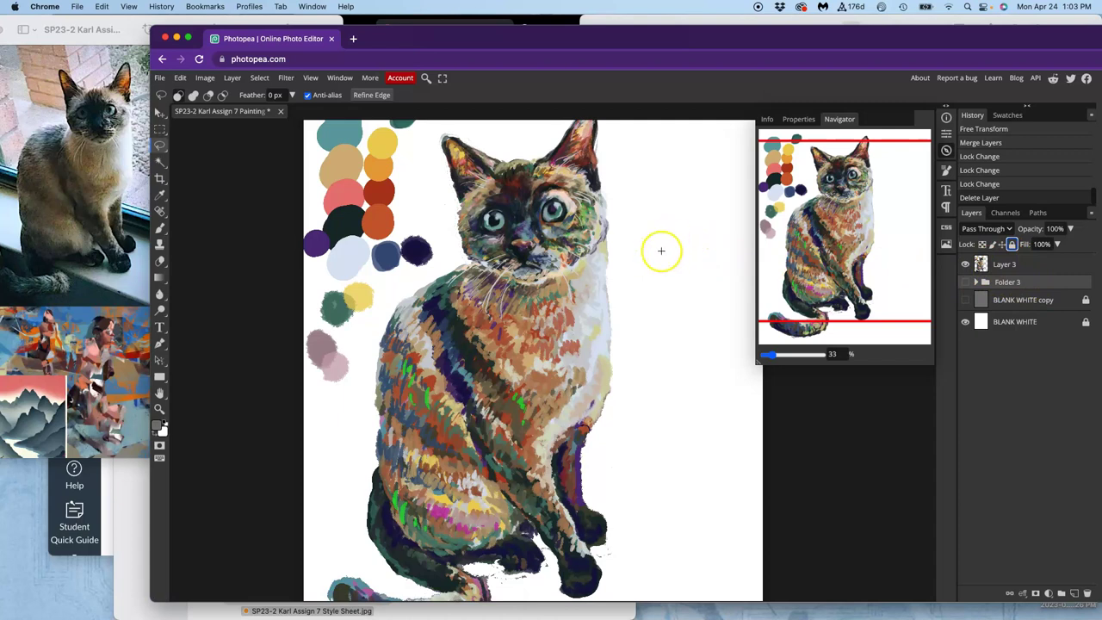
Lock the merged cat on Layer 3, add a new empty layer above it, and activate the Brush tool.
click(1008, 264)
click(1012, 245)
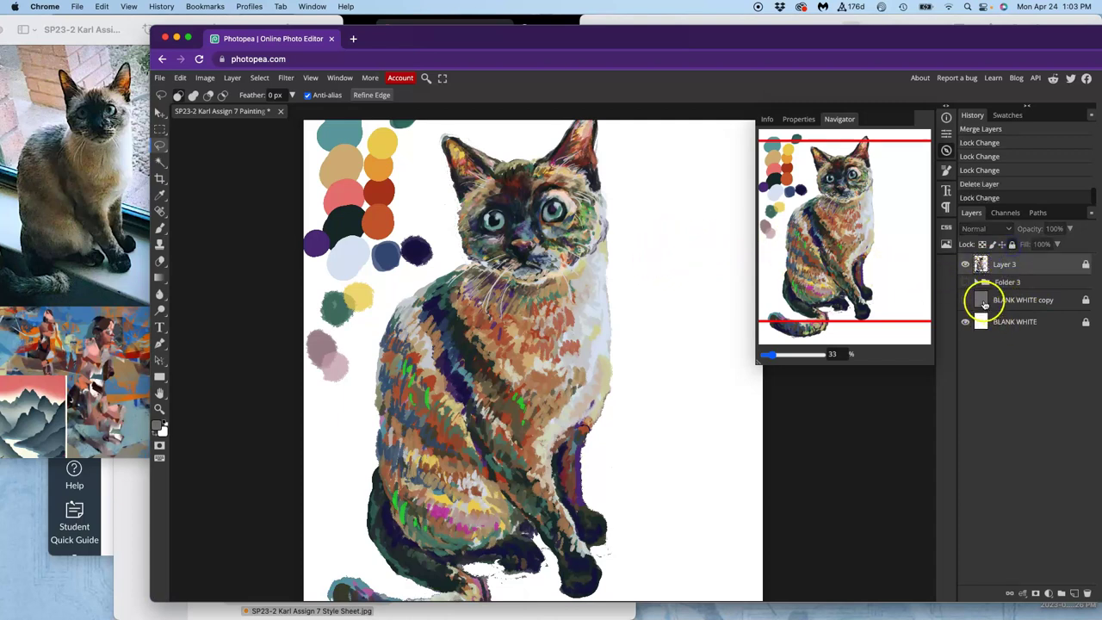
click(1074, 594)
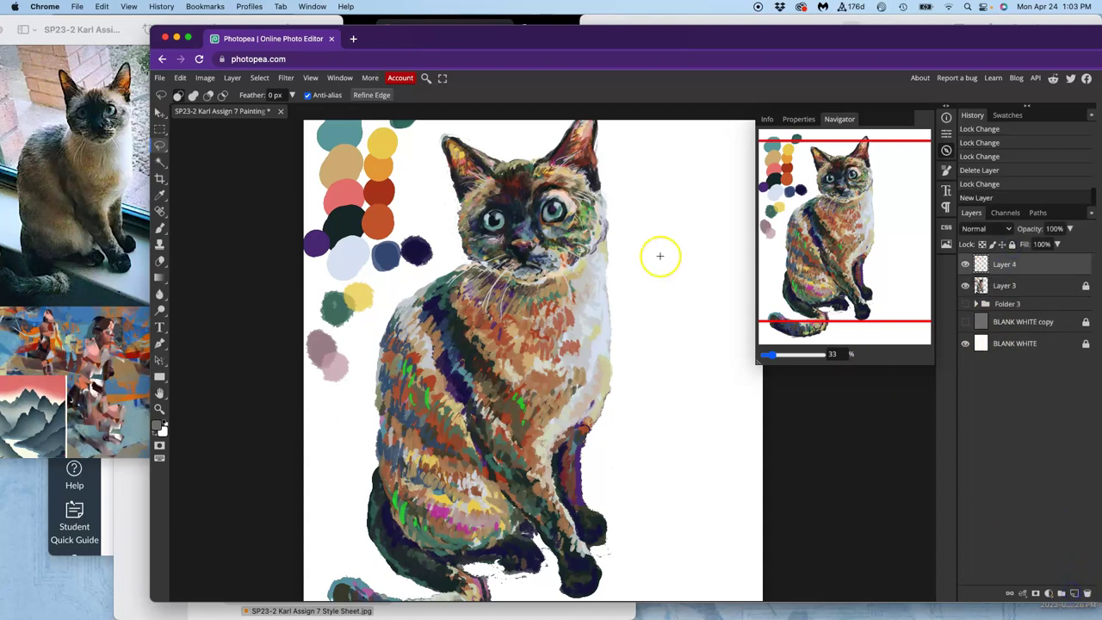
drag(564, 267, 572, 203)
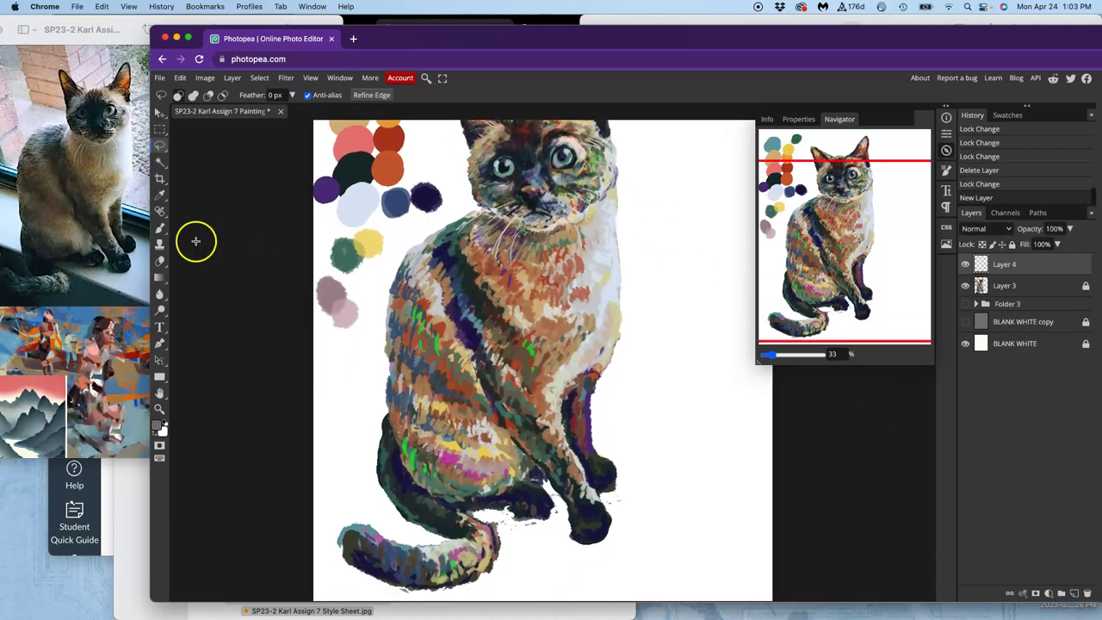
click(160, 228)
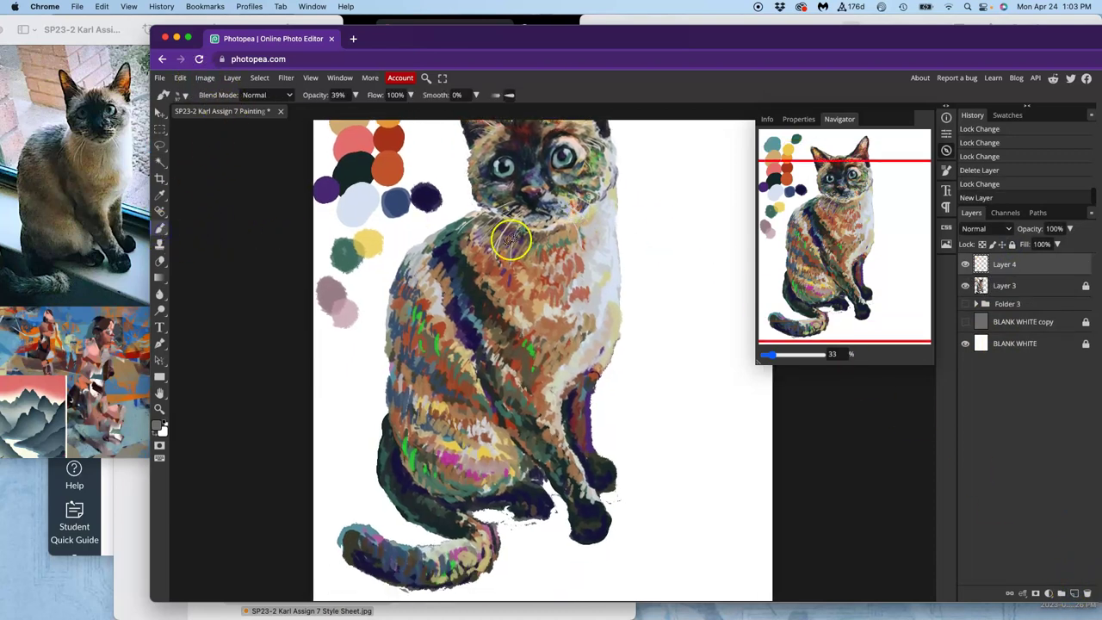